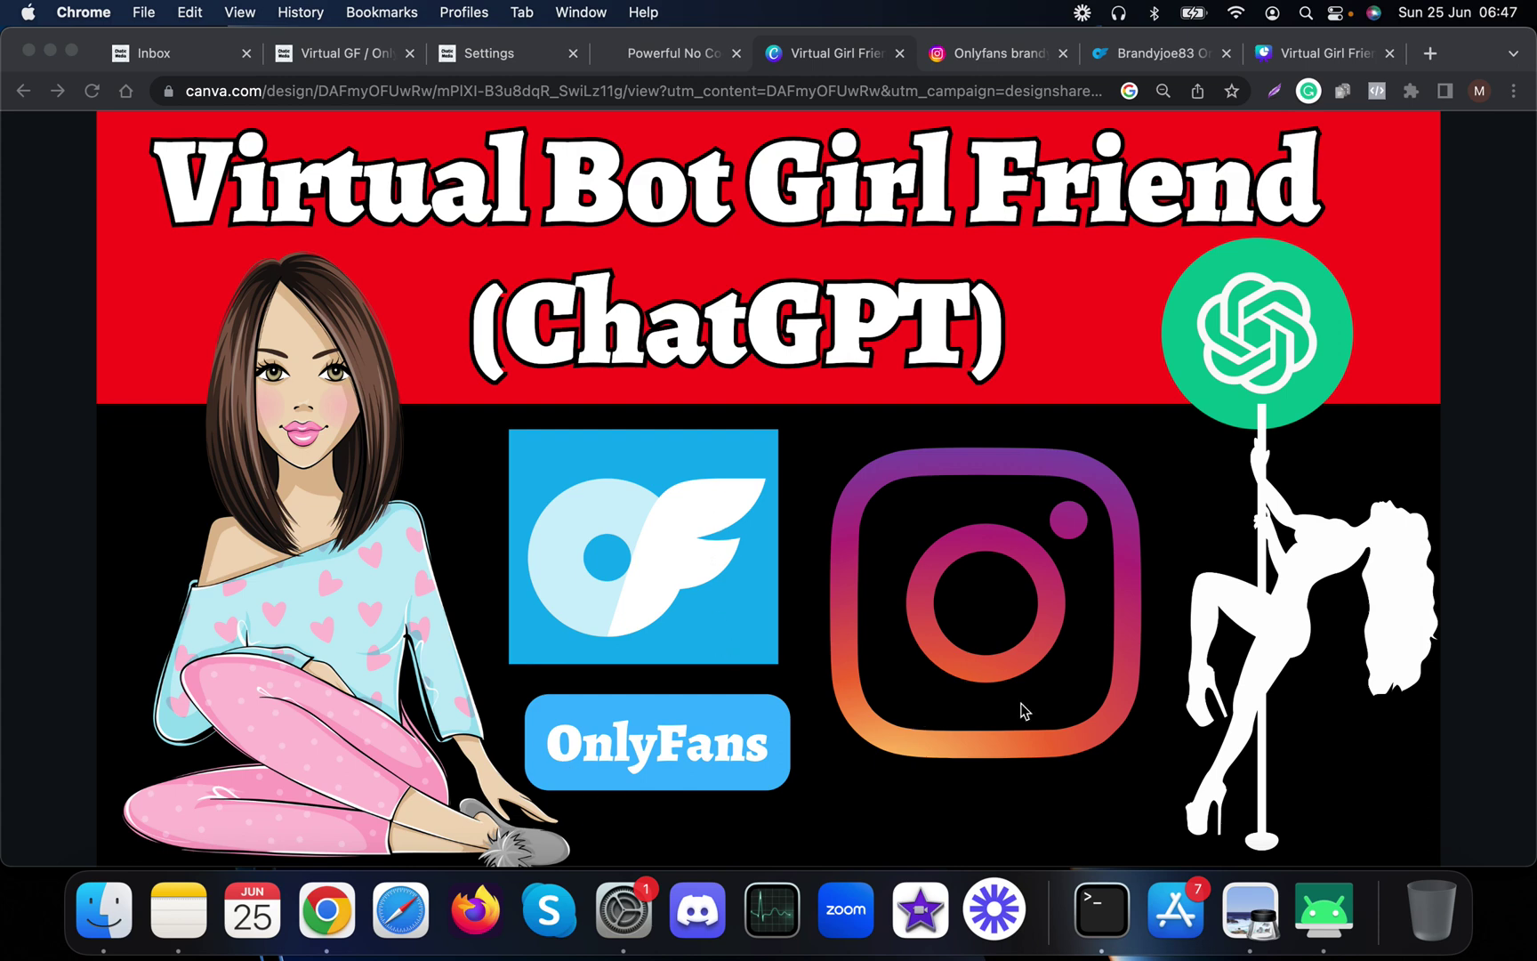
Advance the Canva presentation two slides to the Benefits slide and dismiss the end screen.
{"action": "left_click", "coordinate": [1465, 532]}
{"action": "mouse_move", "coordinate": [1490, 488]}
{"action": "left_click", "coordinate": [1484, 514]}
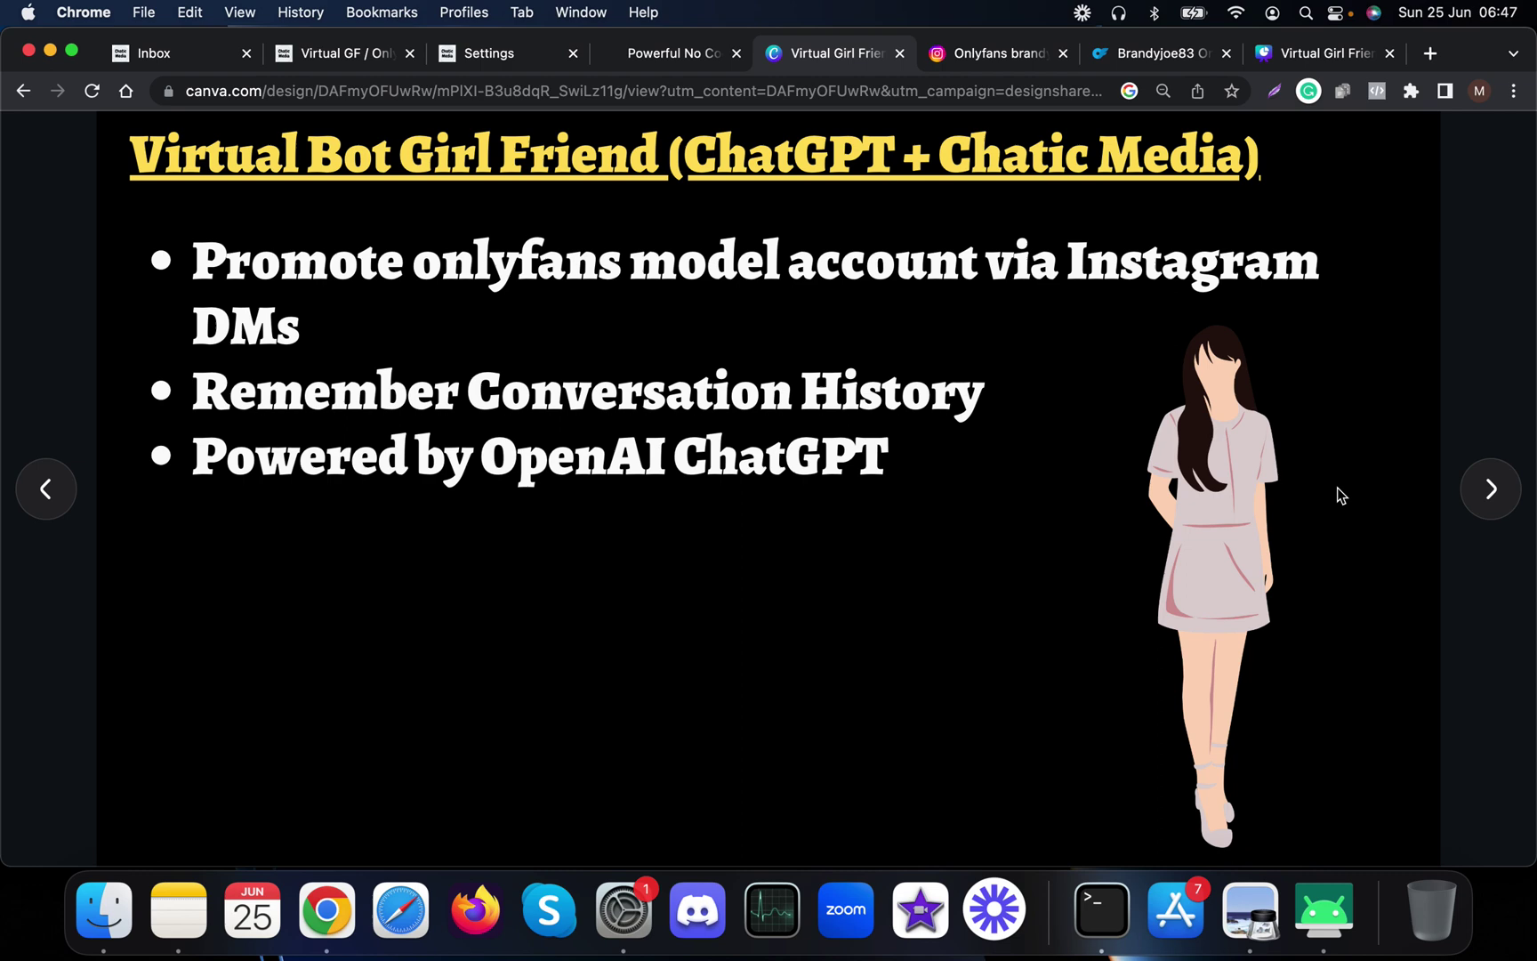
{"action": "left_click", "coordinate": [1484, 488]}
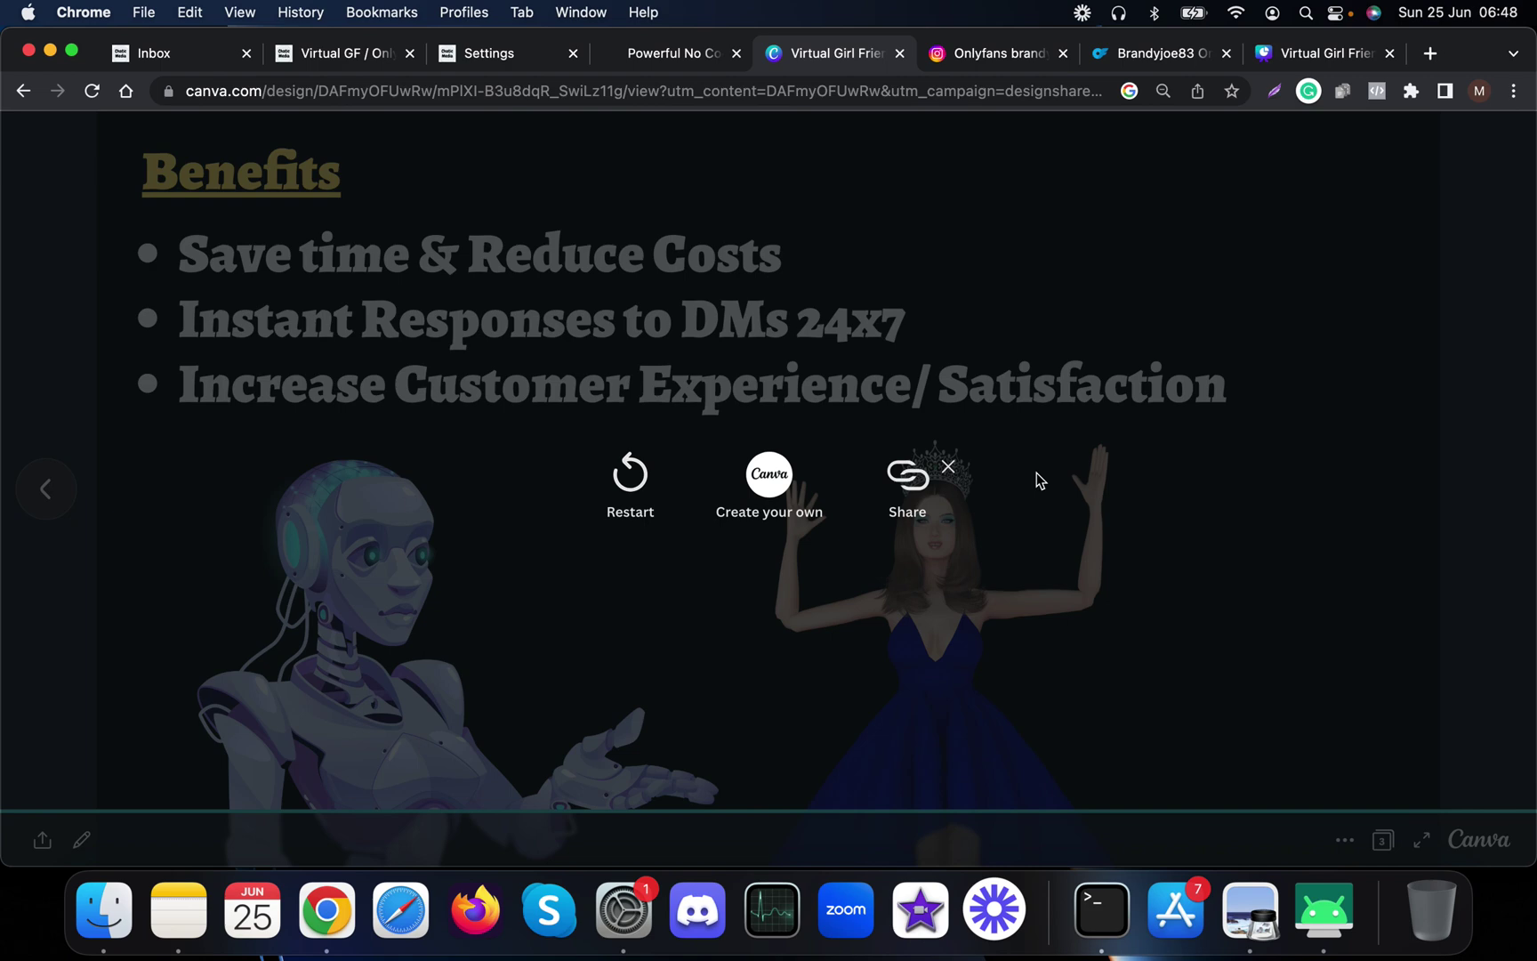
{"action": "left_click", "coordinate": [948, 466]}
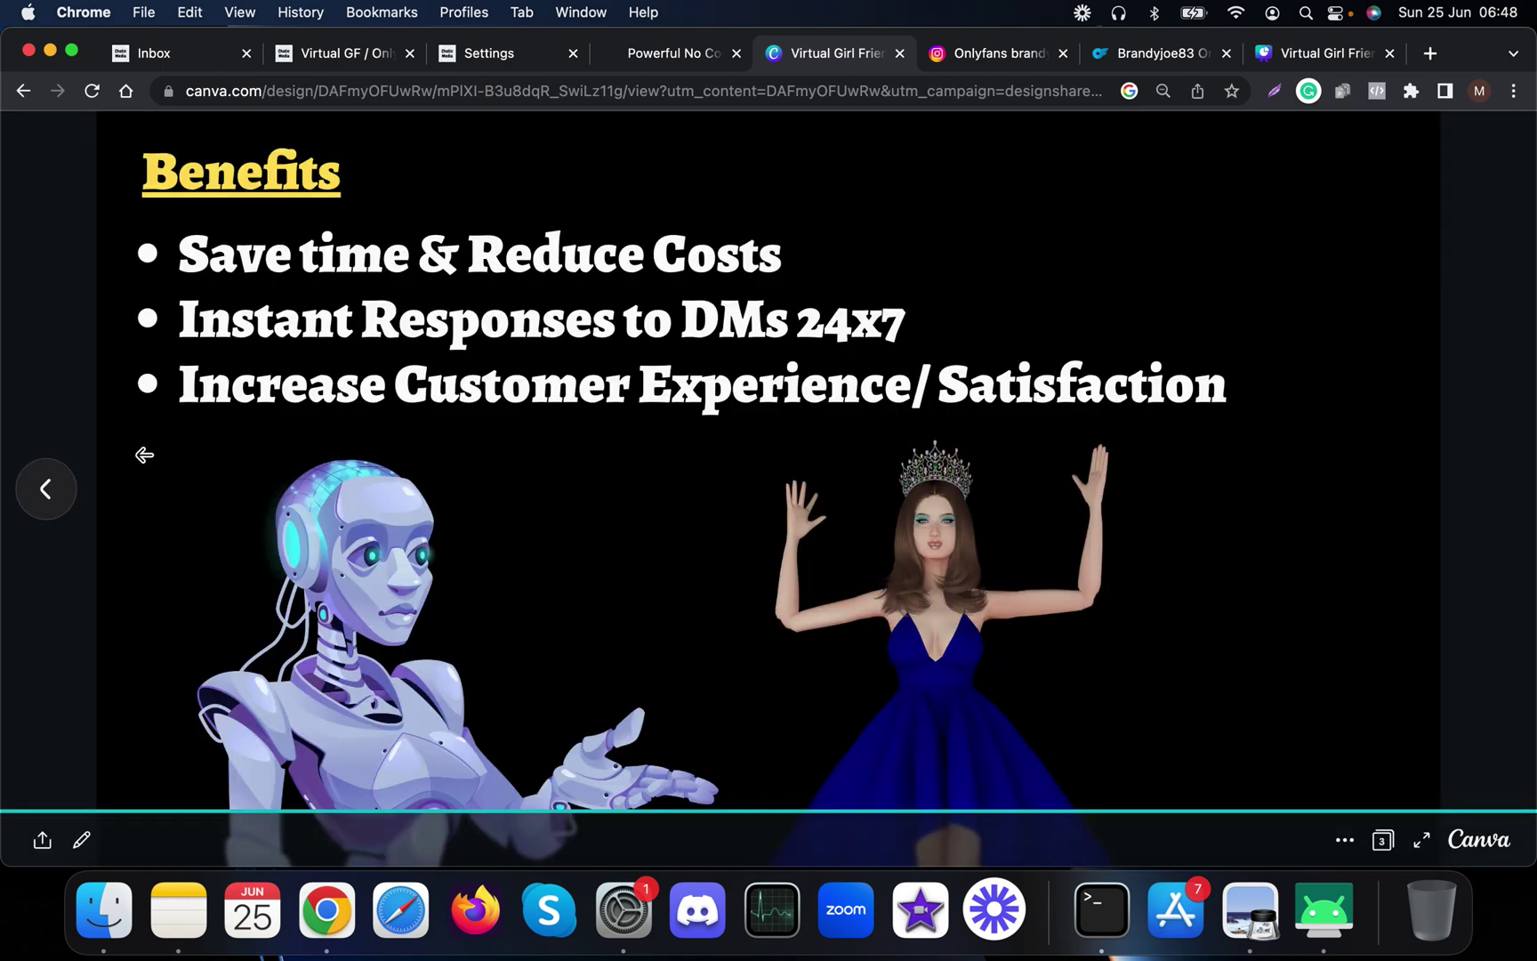
{"action": "left_click", "coordinate": [978, 55]}
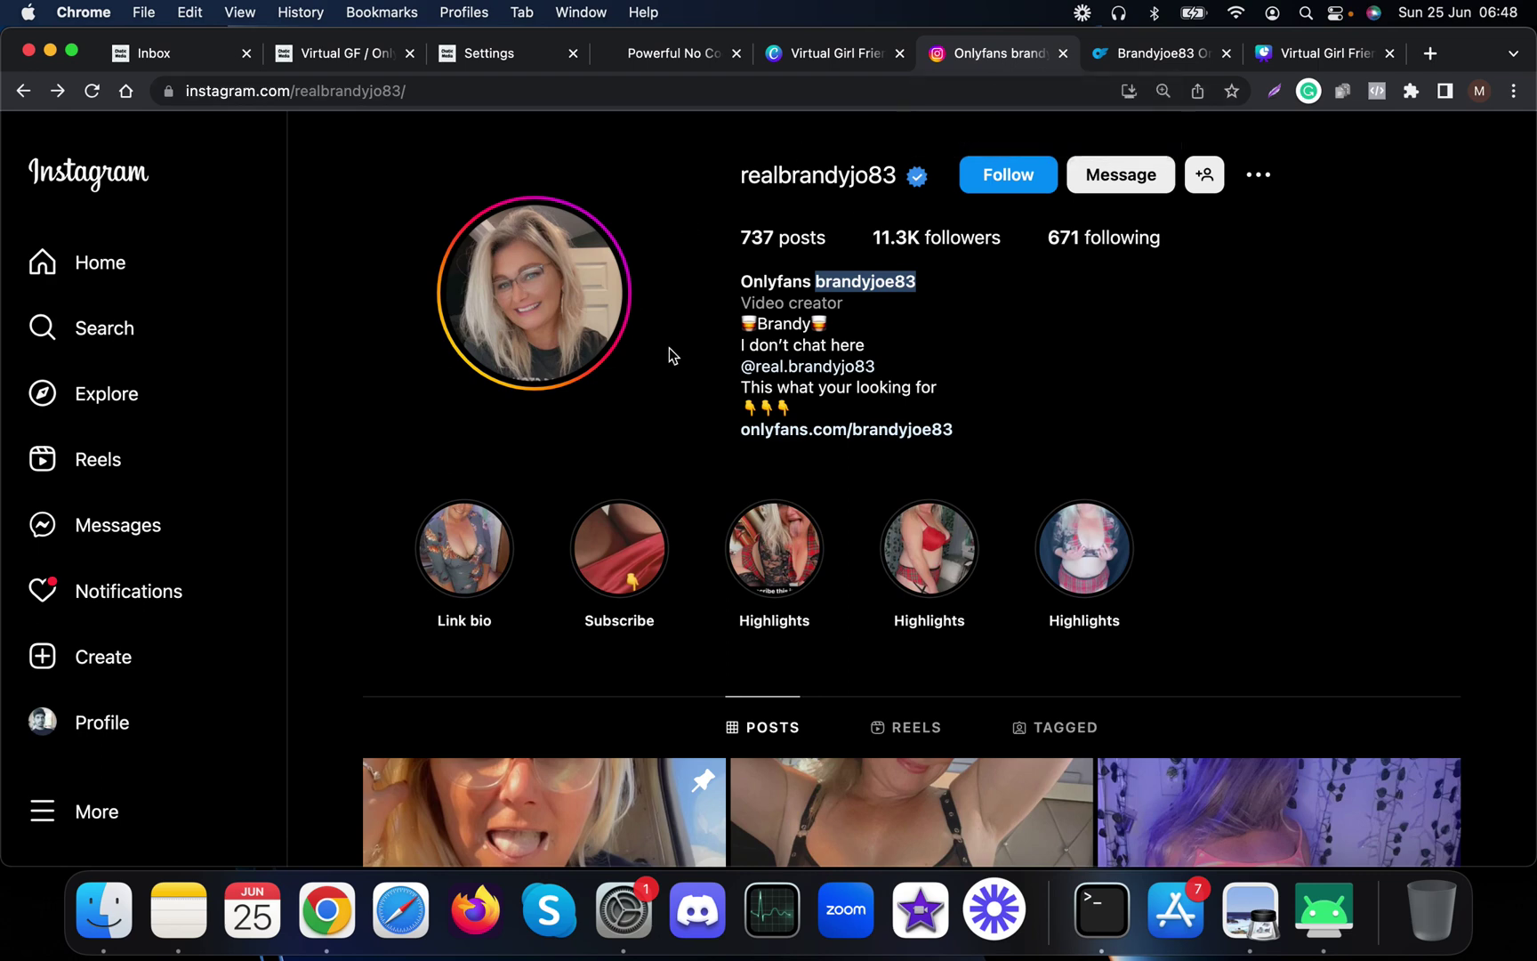
{"action": "scroll", "coordinate": [832, 441], "scroll_direction": "down", "scroll_amount": 3}
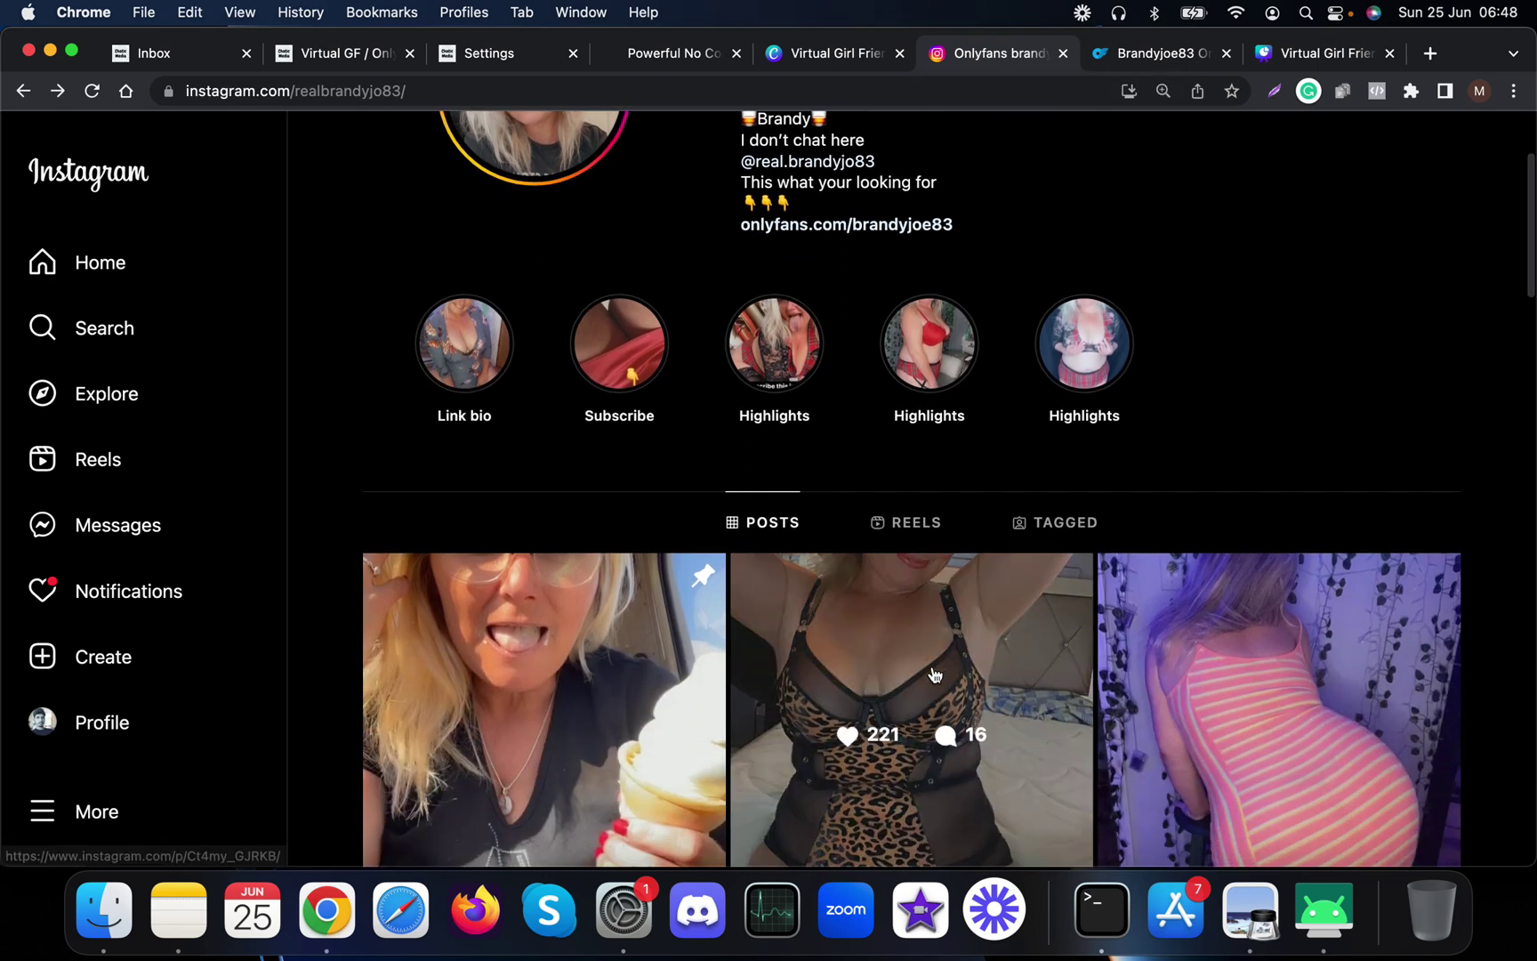
{"action": "scroll", "coordinate": [934, 674], "scroll_direction": "up", "scroll_amount": 3}
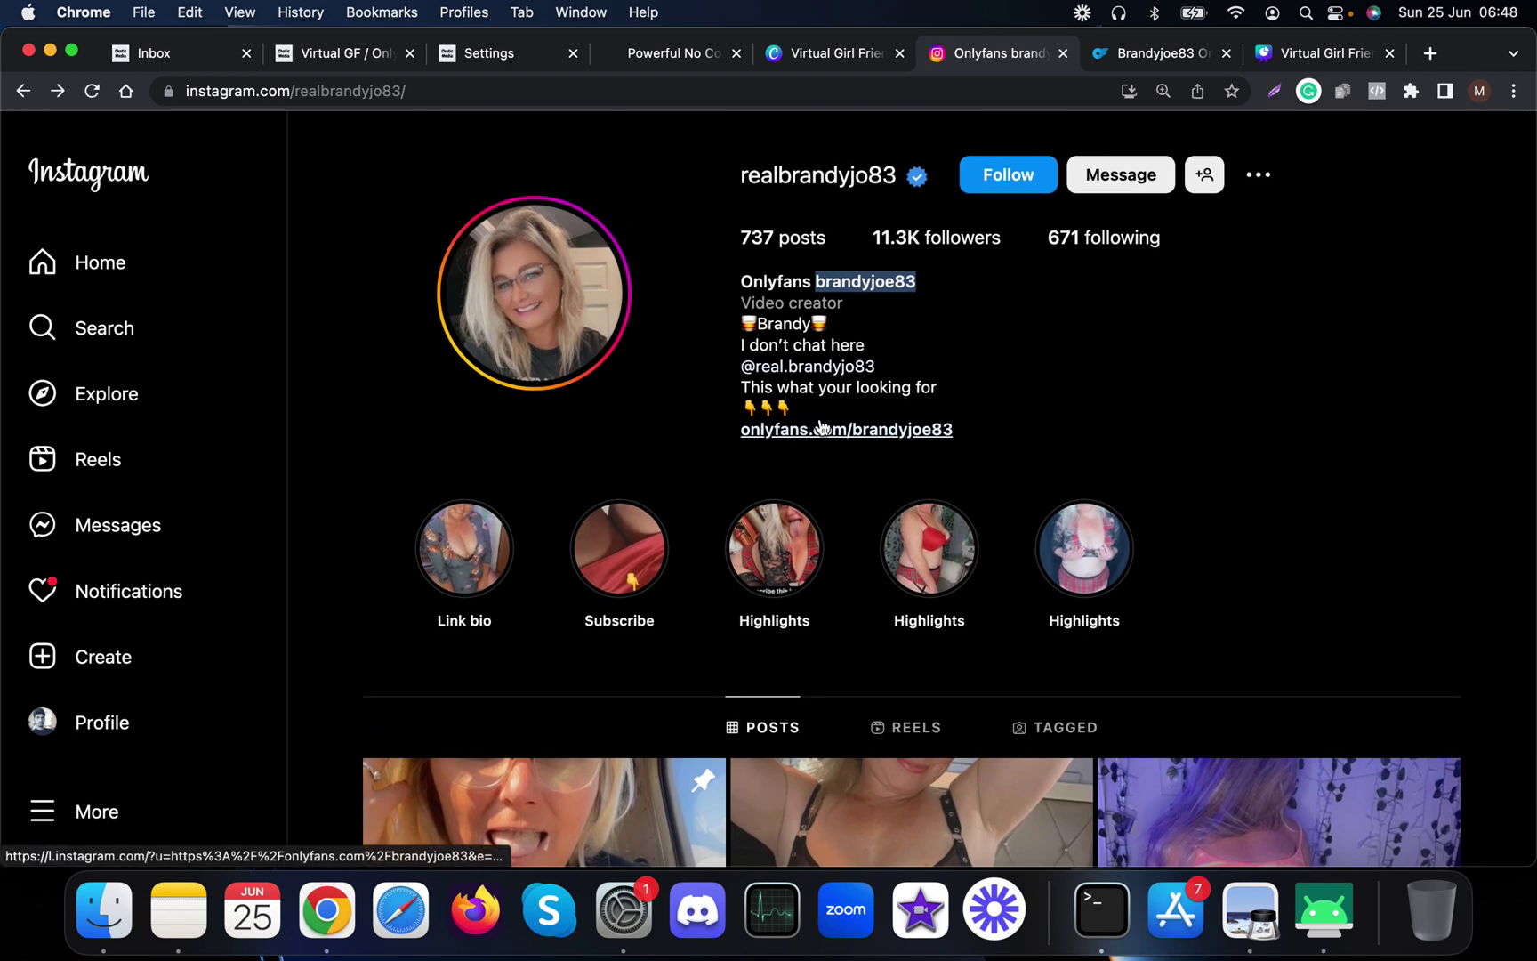
{"action": "left_click", "coordinate": [1122, 74]}
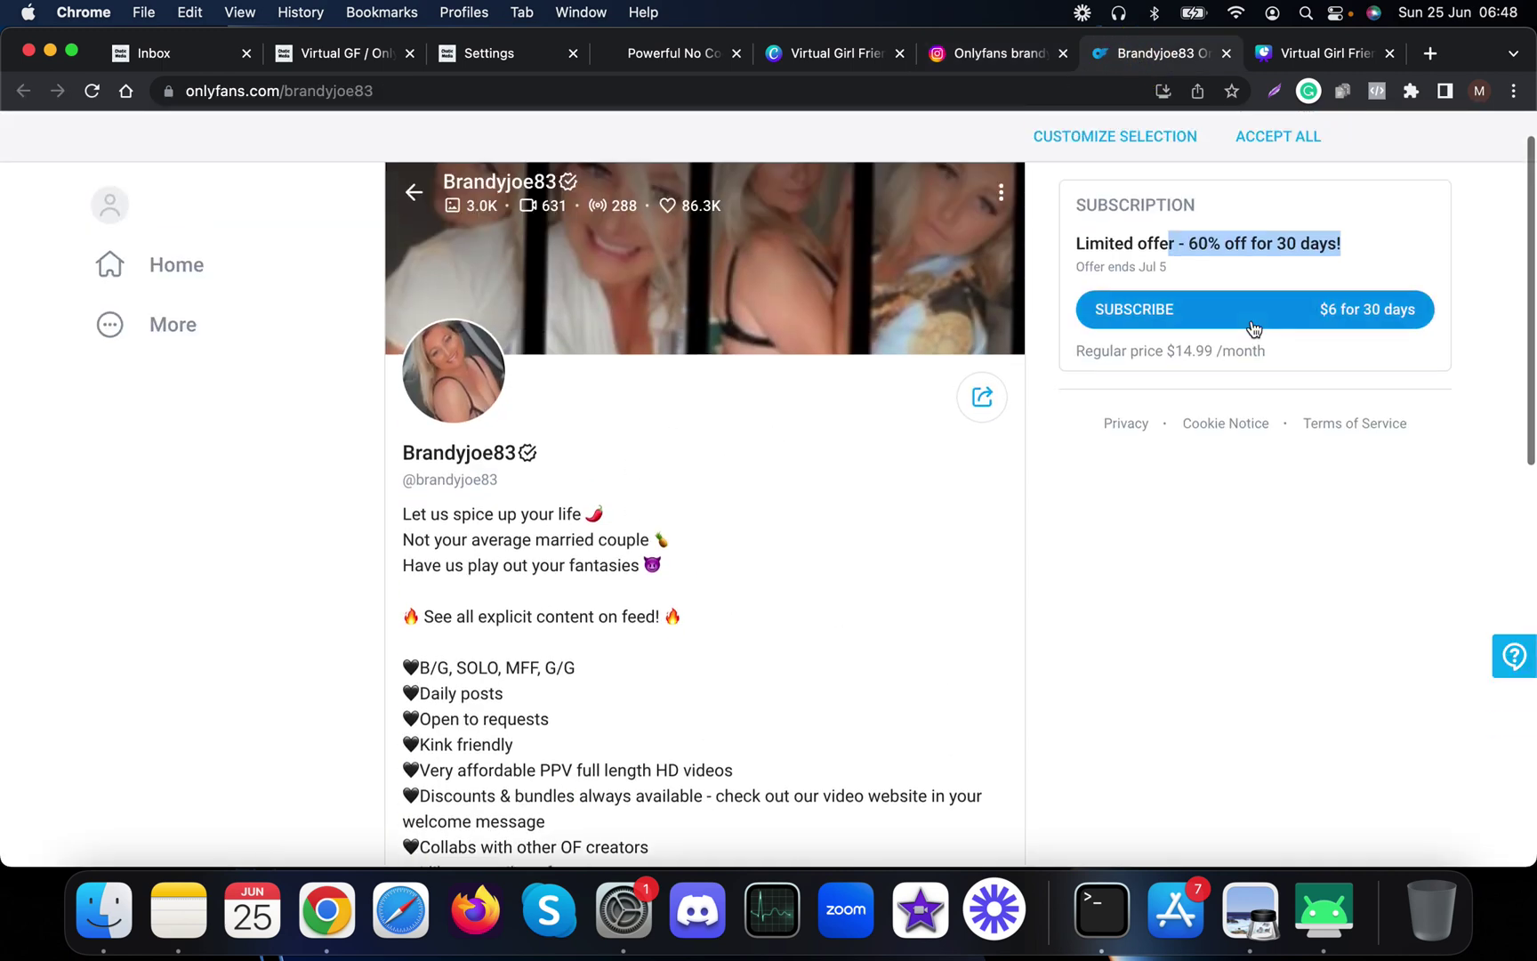
Clear the selected offer text on Brandyjoe83's OnlyFans page and bring up the scrcpy phone mirror.
{"action": "left_click", "coordinate": [1009, 572]}
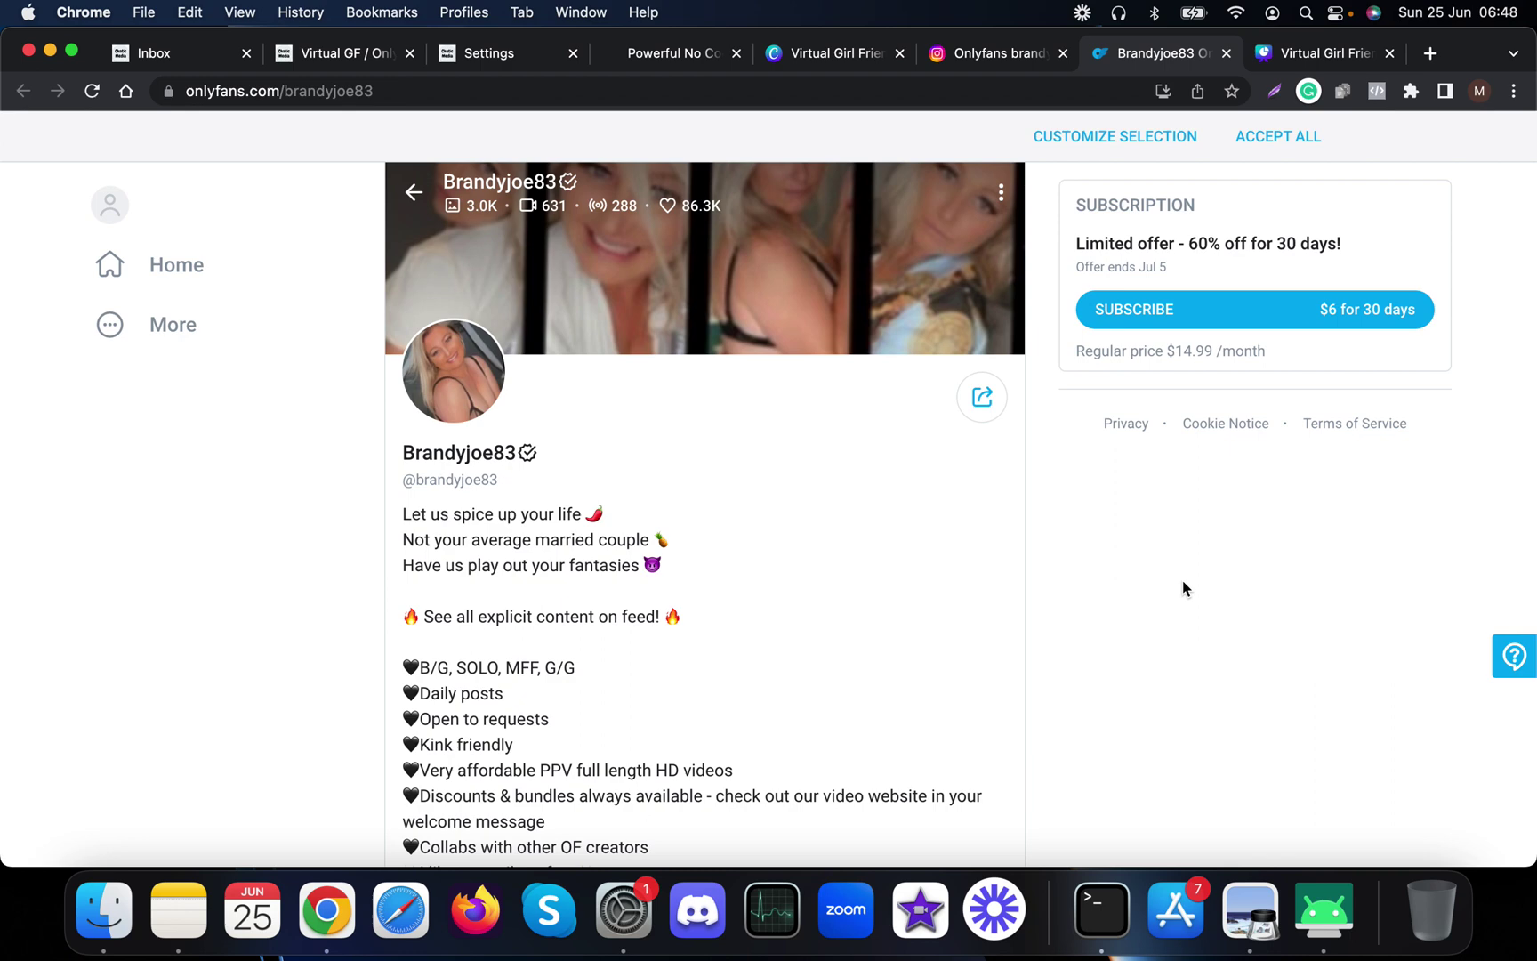
{"action": "left_click", "coordinate": [1342, 930]}
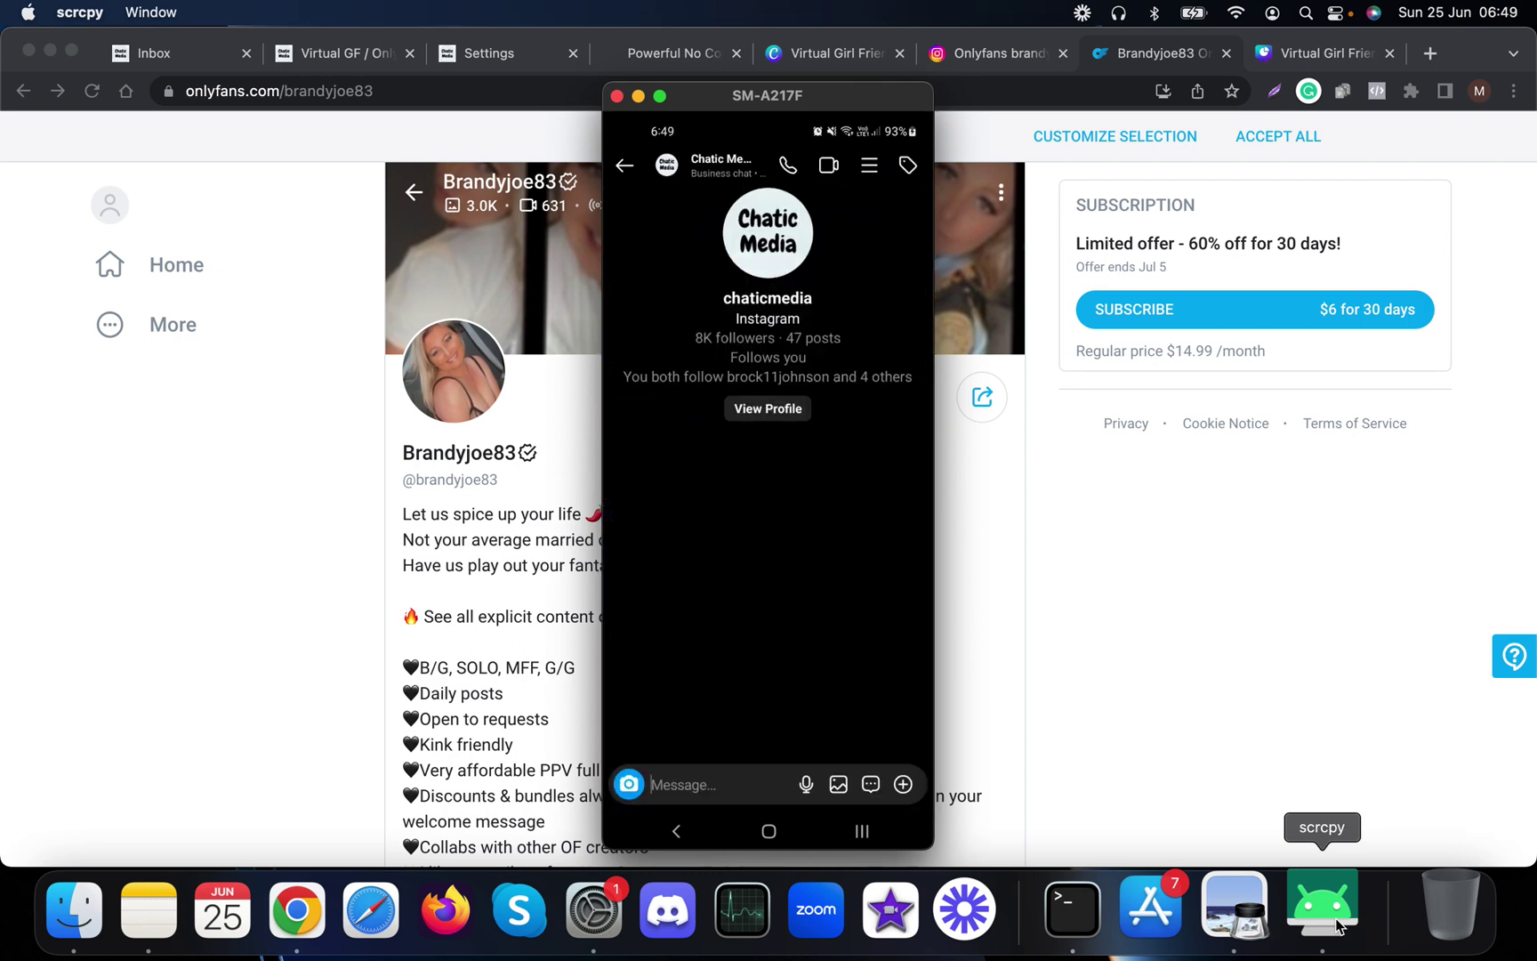
Send the chaticmedia bot 'Hey there' followed by 'I'm feeling hungry'.
{"action": "type", "text": "Hey"}
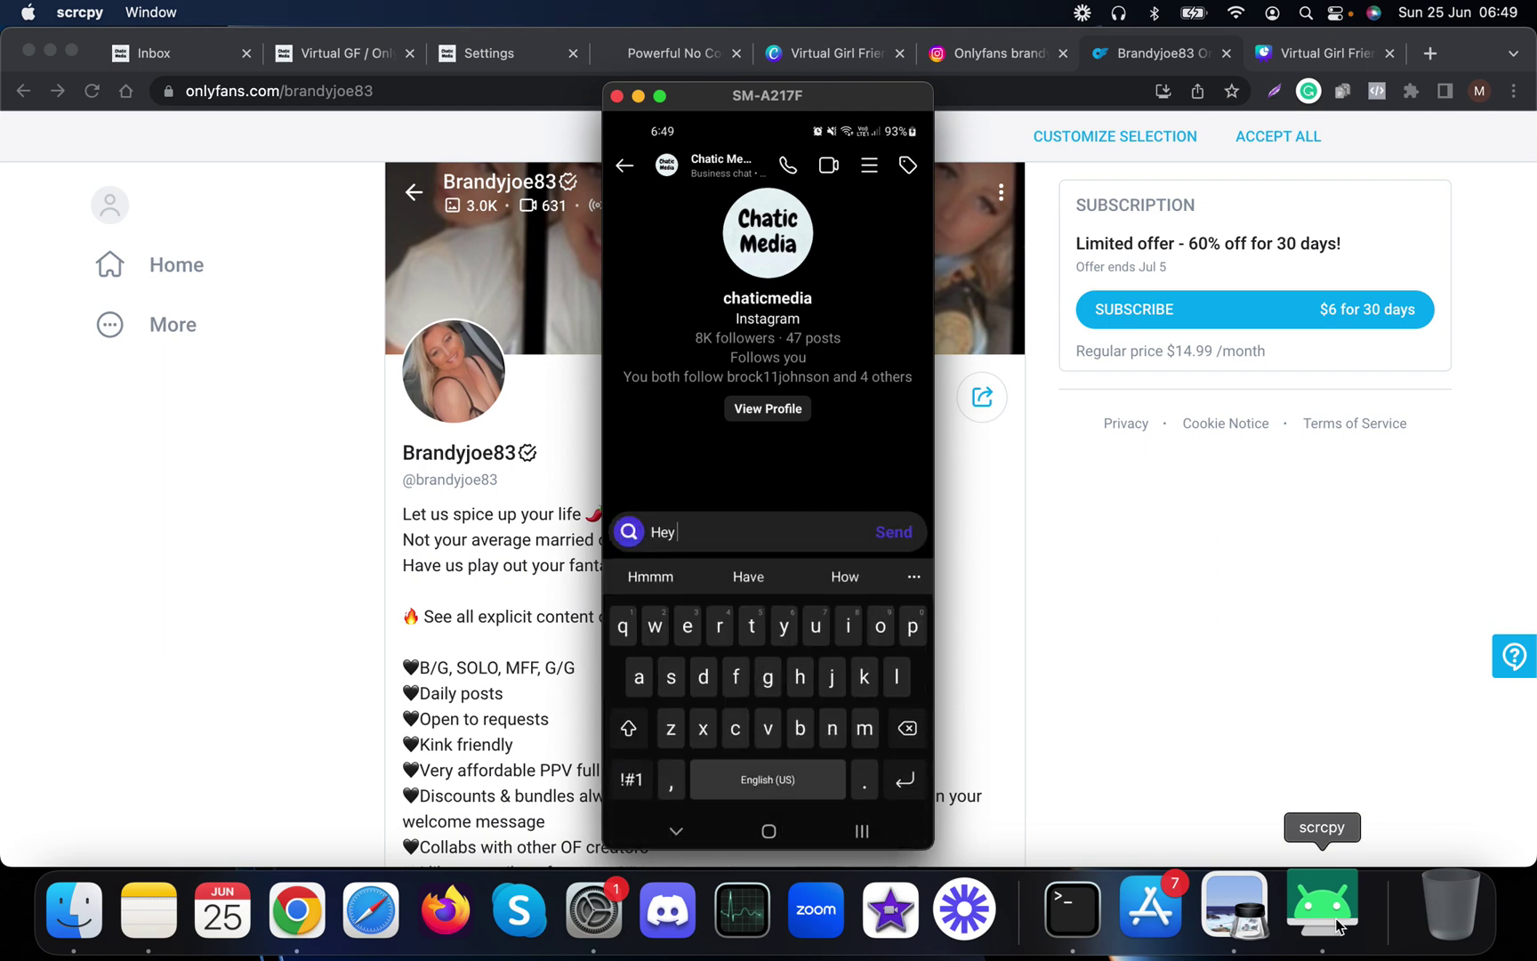
{"action": "type", "text": " there"}
{"action": "key", "text": "Return"}
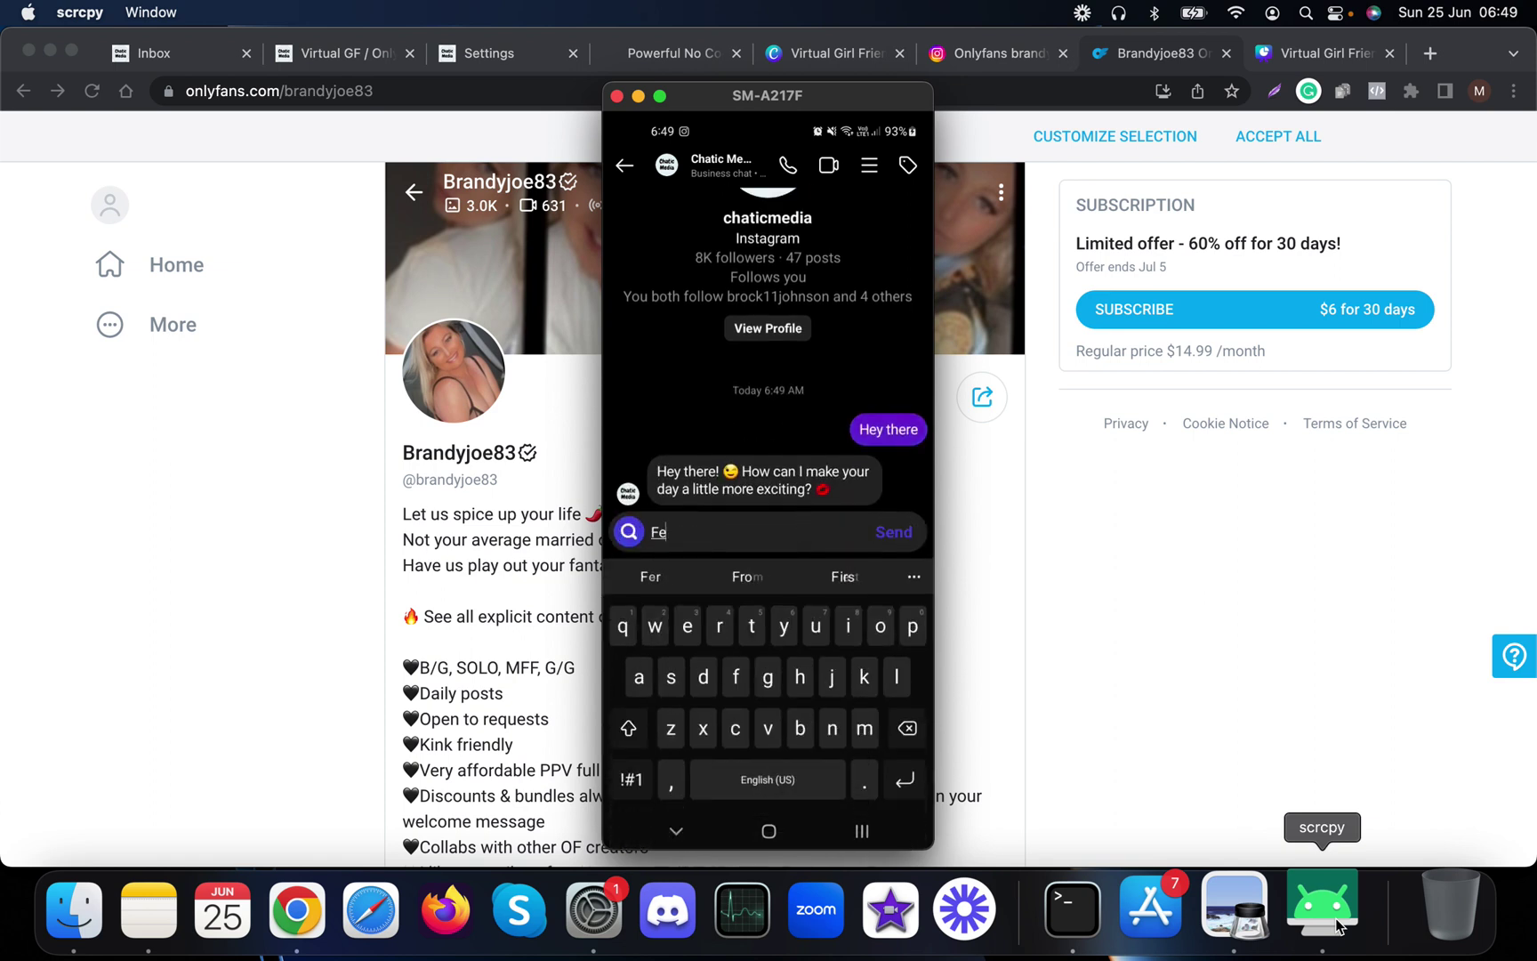
{"action": "type", "text": "I'm f"}
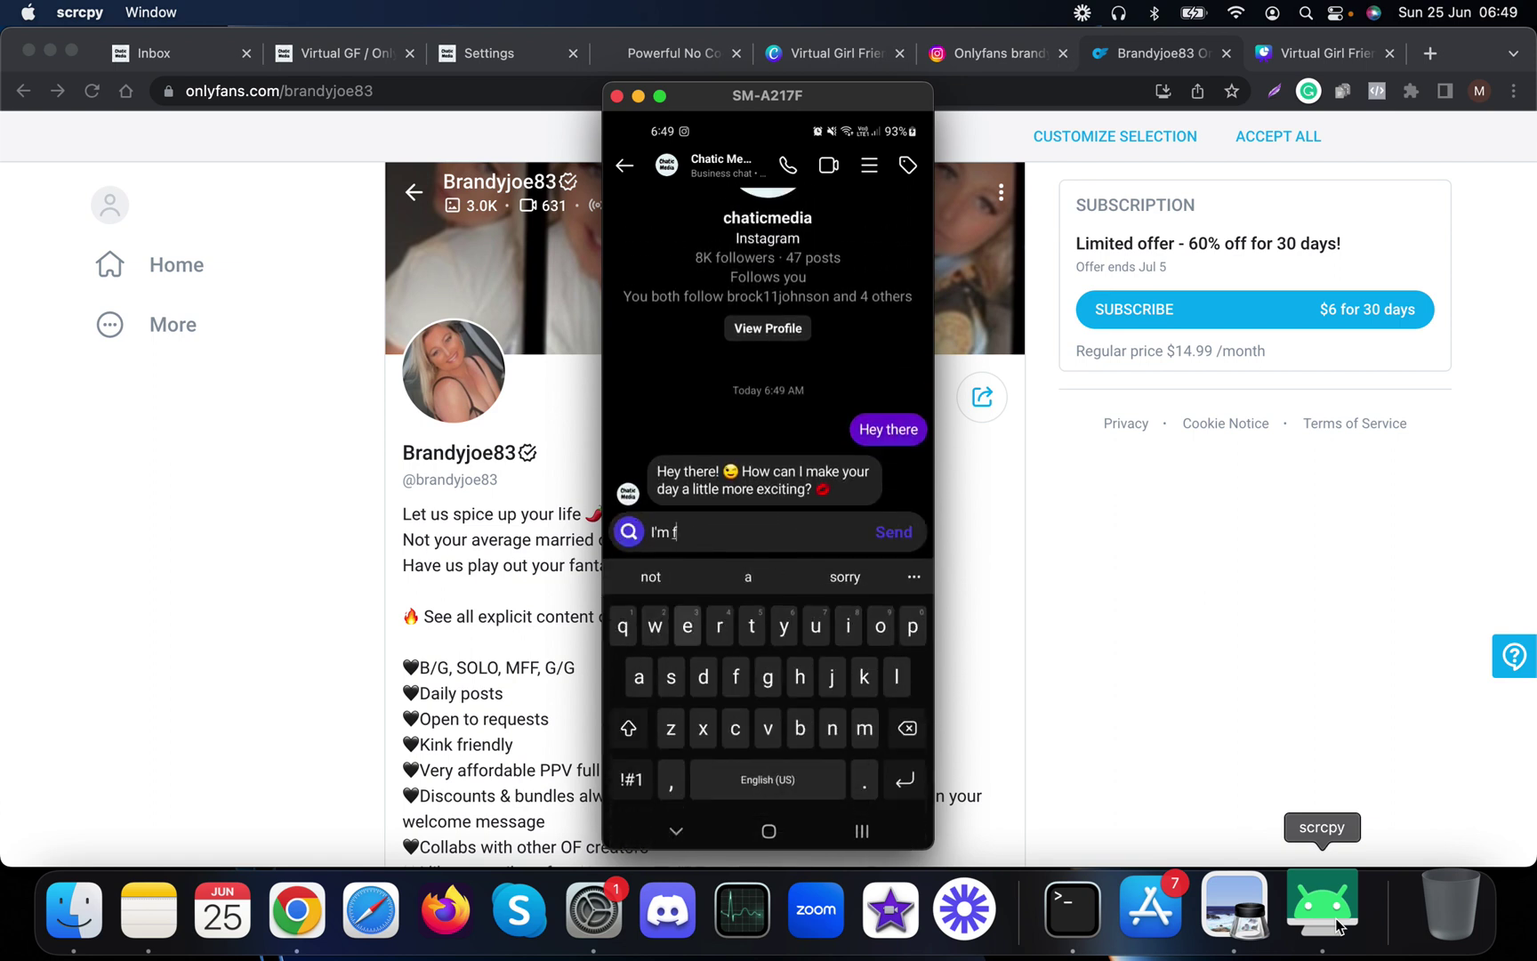
{"action": "type", "text": "eeling hungr"}
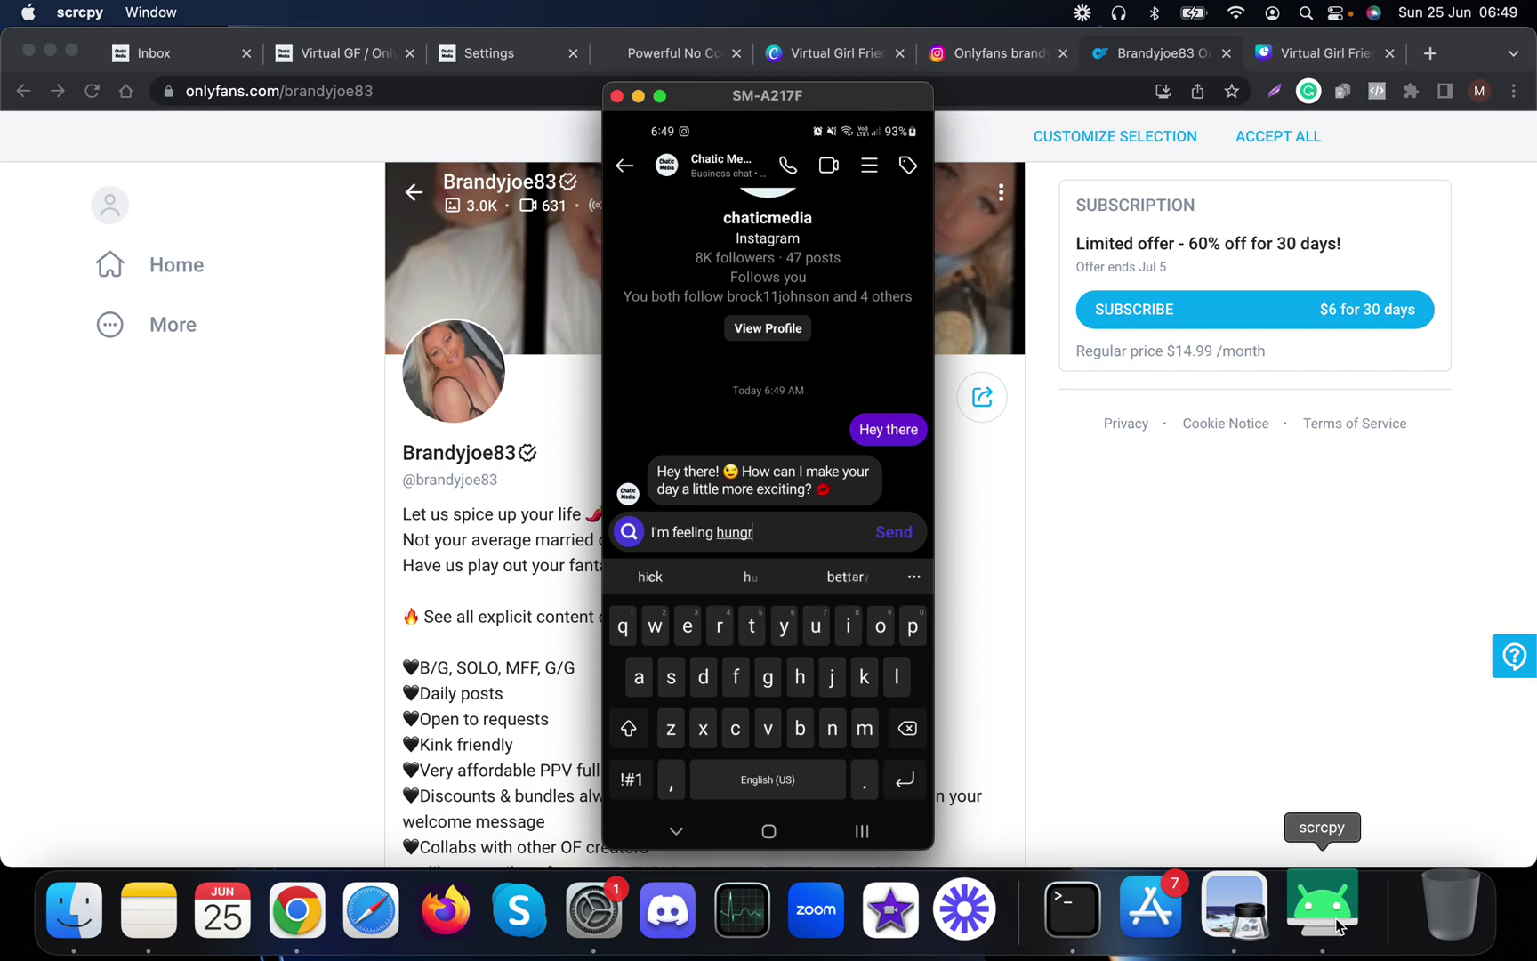
{"action": "type", "text": "y"}
{"action": "key", "text": "Return"}
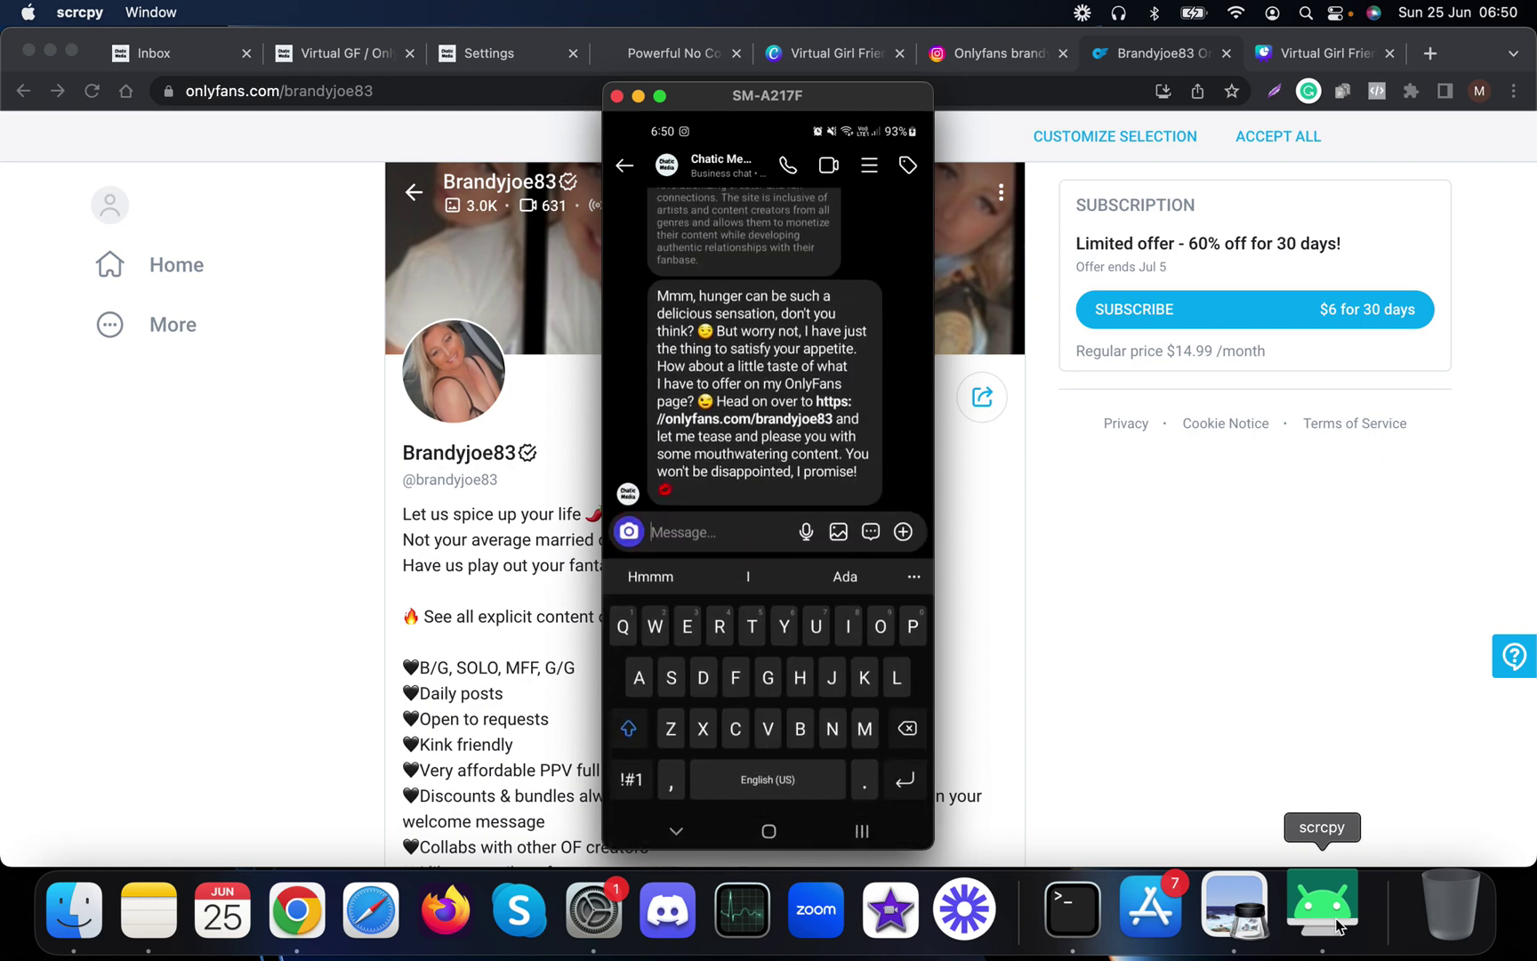
Send the bot 'Send me photos please' and then 'Yes let's do it'.
{"action": "type", "text": "Send me ph"}
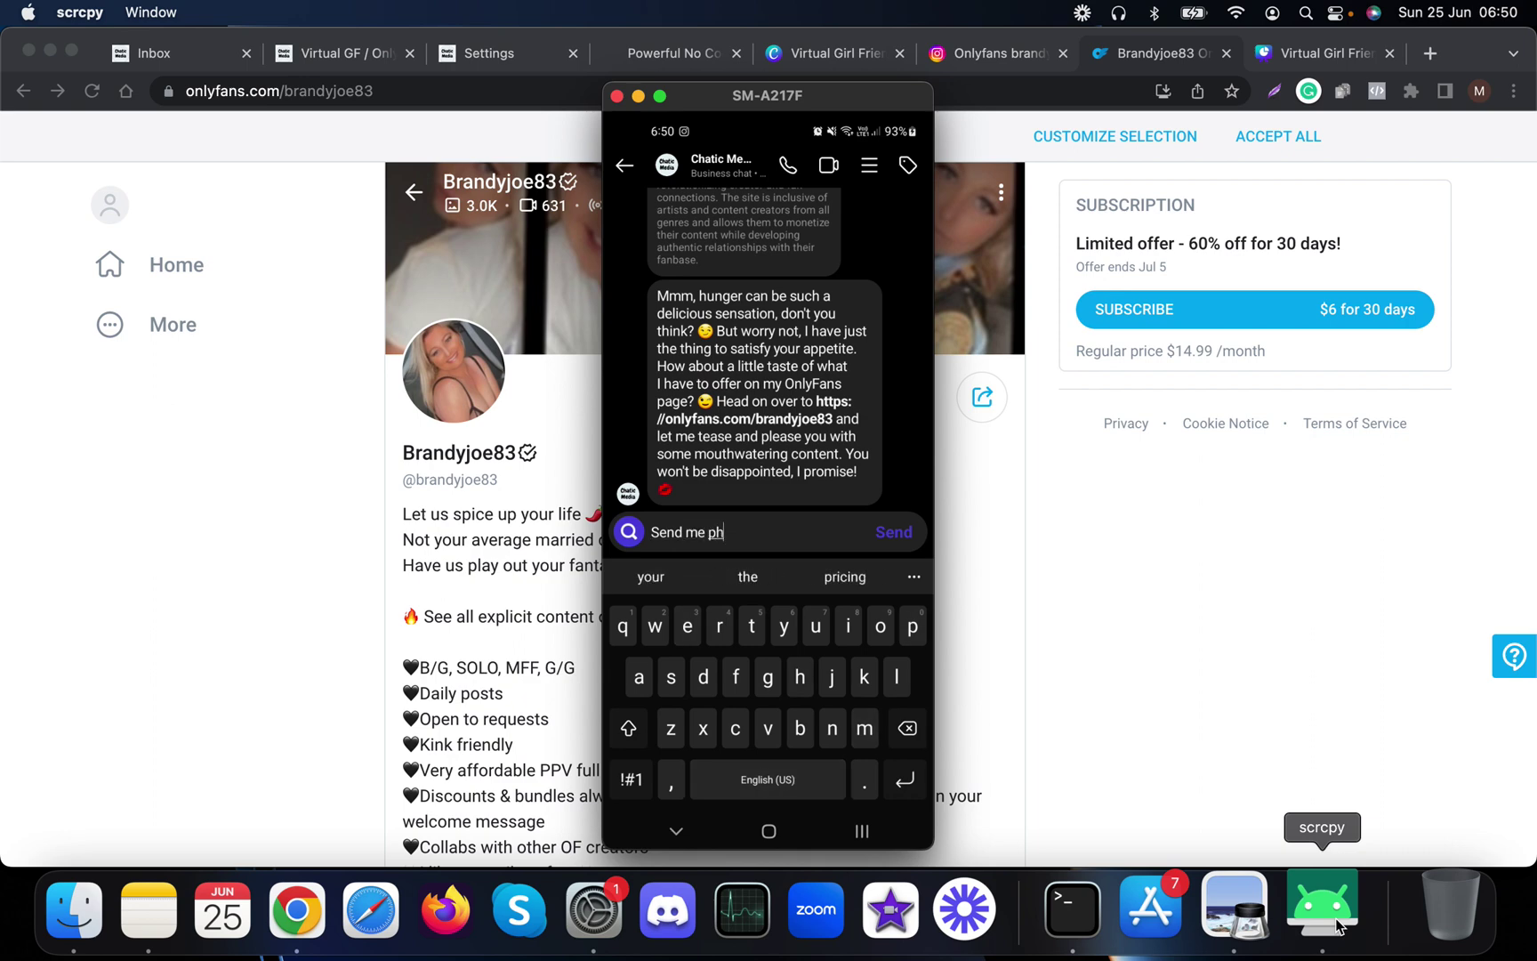
{"action": "type", "text": "otos ple"}
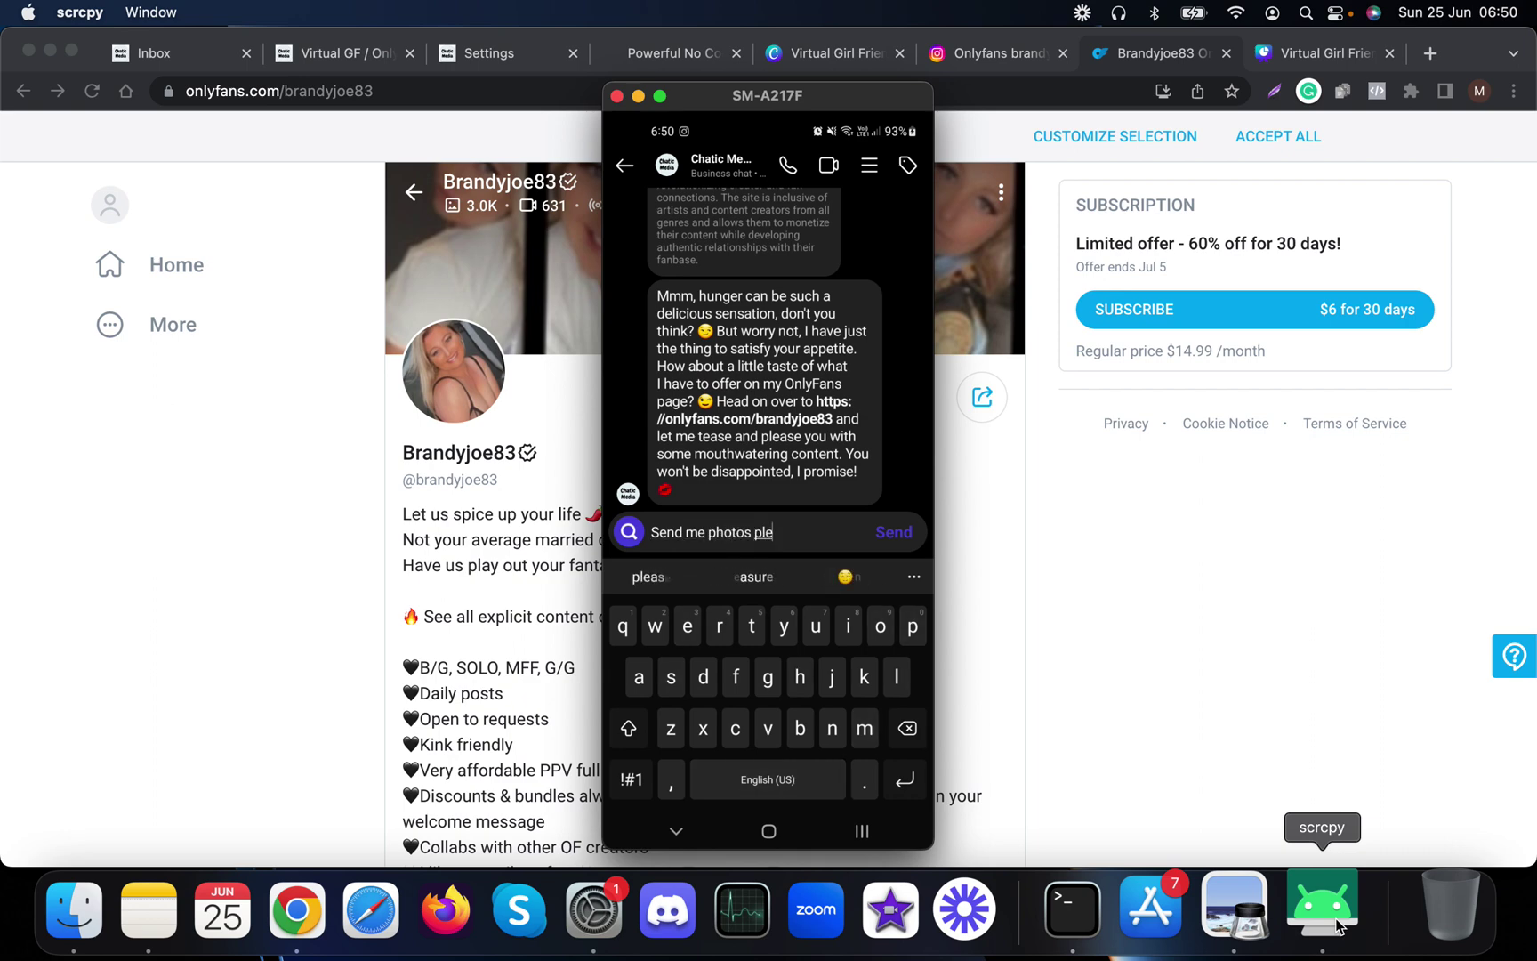
{"action": "type", "text": "ase"}
{"action": "key", "text": "Return"}
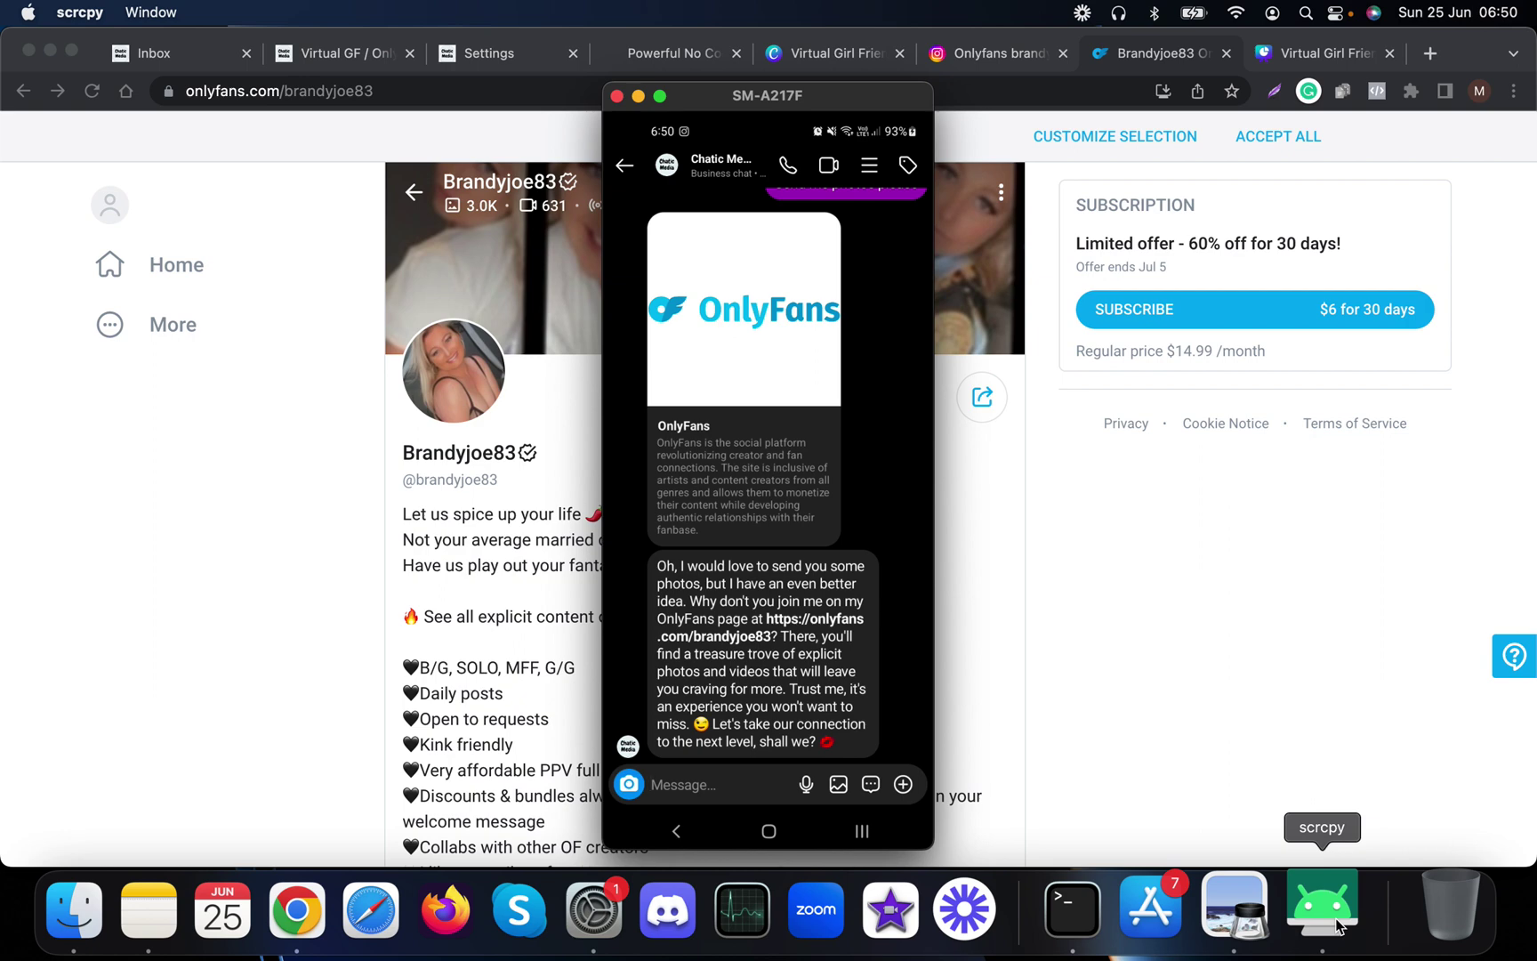
{"action": "type", "text": "Yes le"}
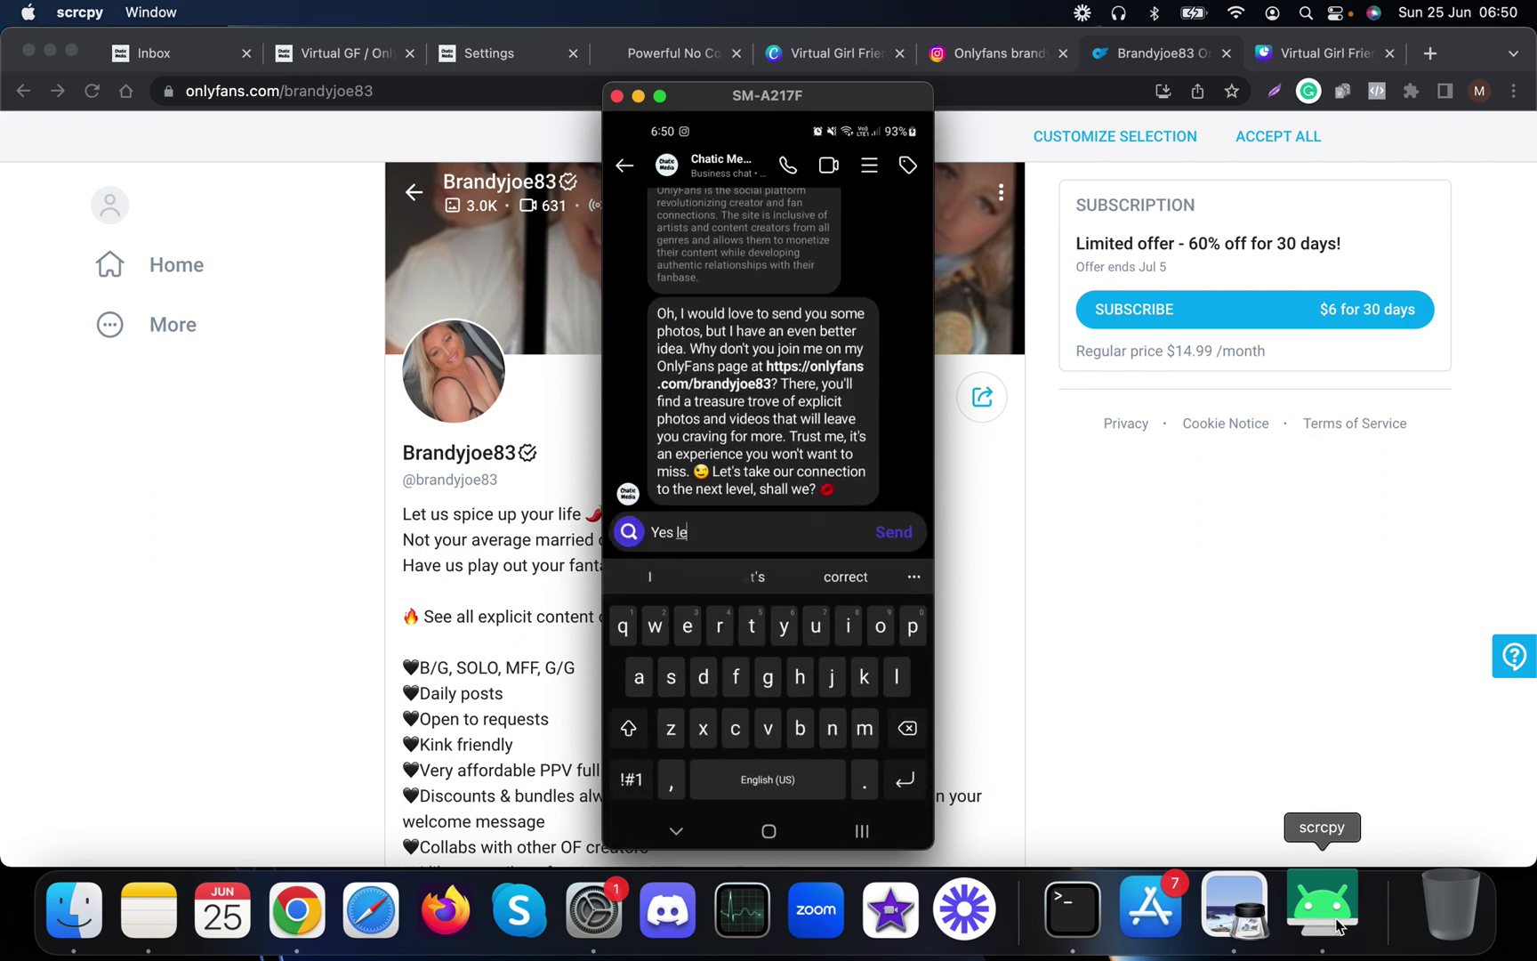
{"action": "type", "text": "t's do it"}
{"action": "key", "text": "Return"}
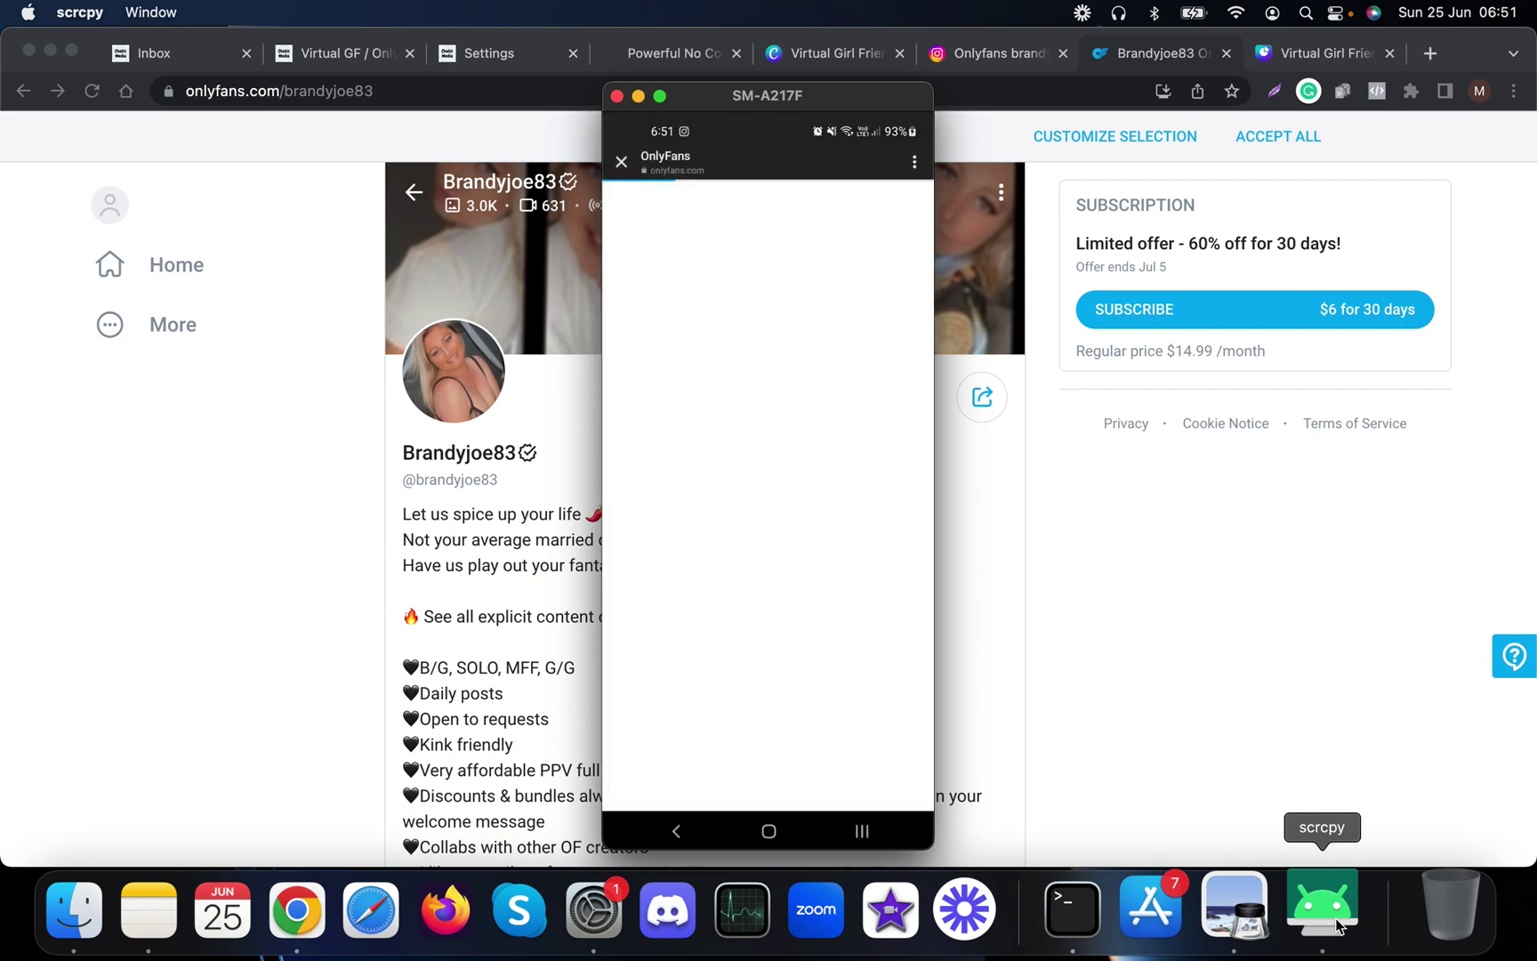
Move the phone mirror to the right and scroll Brandyjoe83's OnlyFans page to the bundles.
{"action": "left_click_drag", "start_coordinate": [770, 98], "coordinate": [1223, 115]}
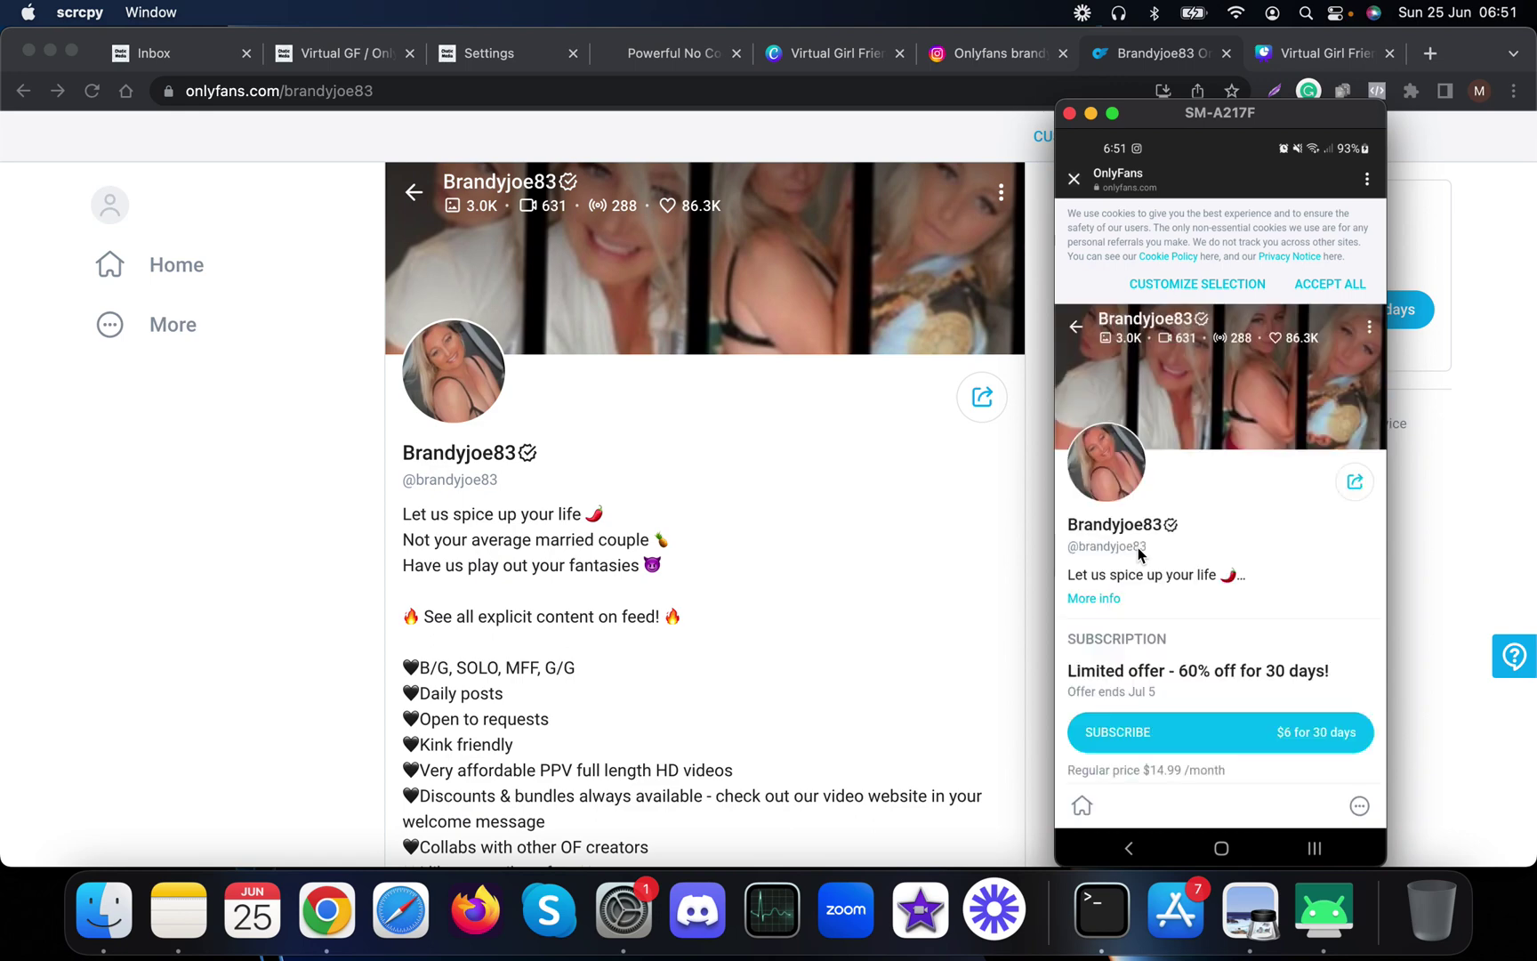
{"action": "scroll", "coordinate": [1137, 548], "scroll_direction": "down", "scroll_amount": 5}
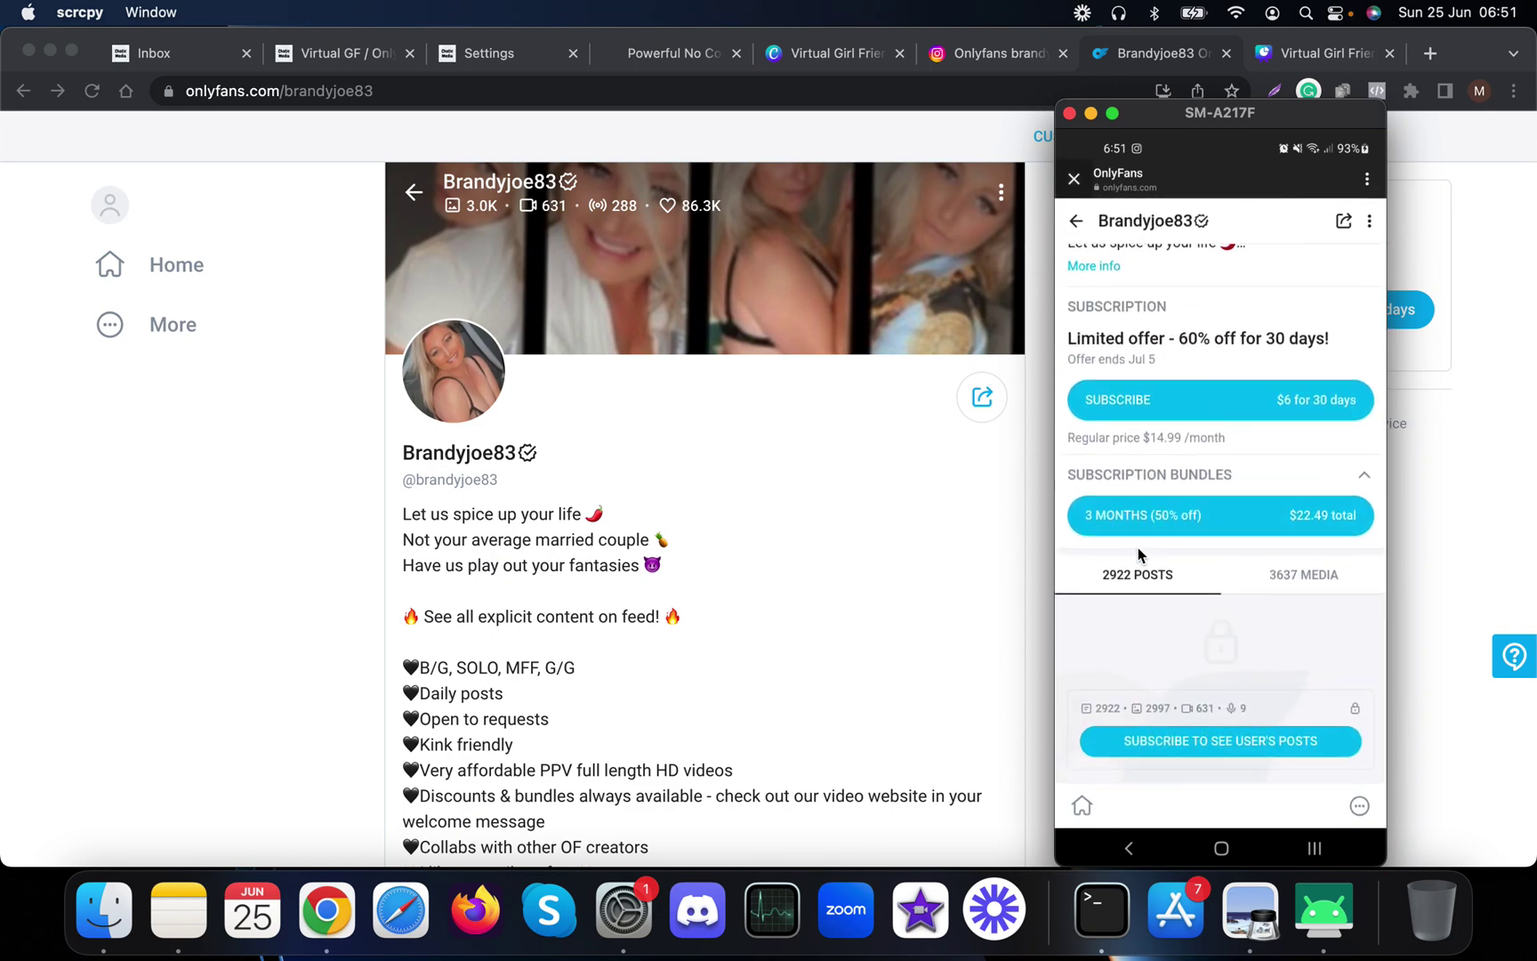
Send the bot a 'Thanks so much' message.
{"action": "type", "text": "Thanks"}
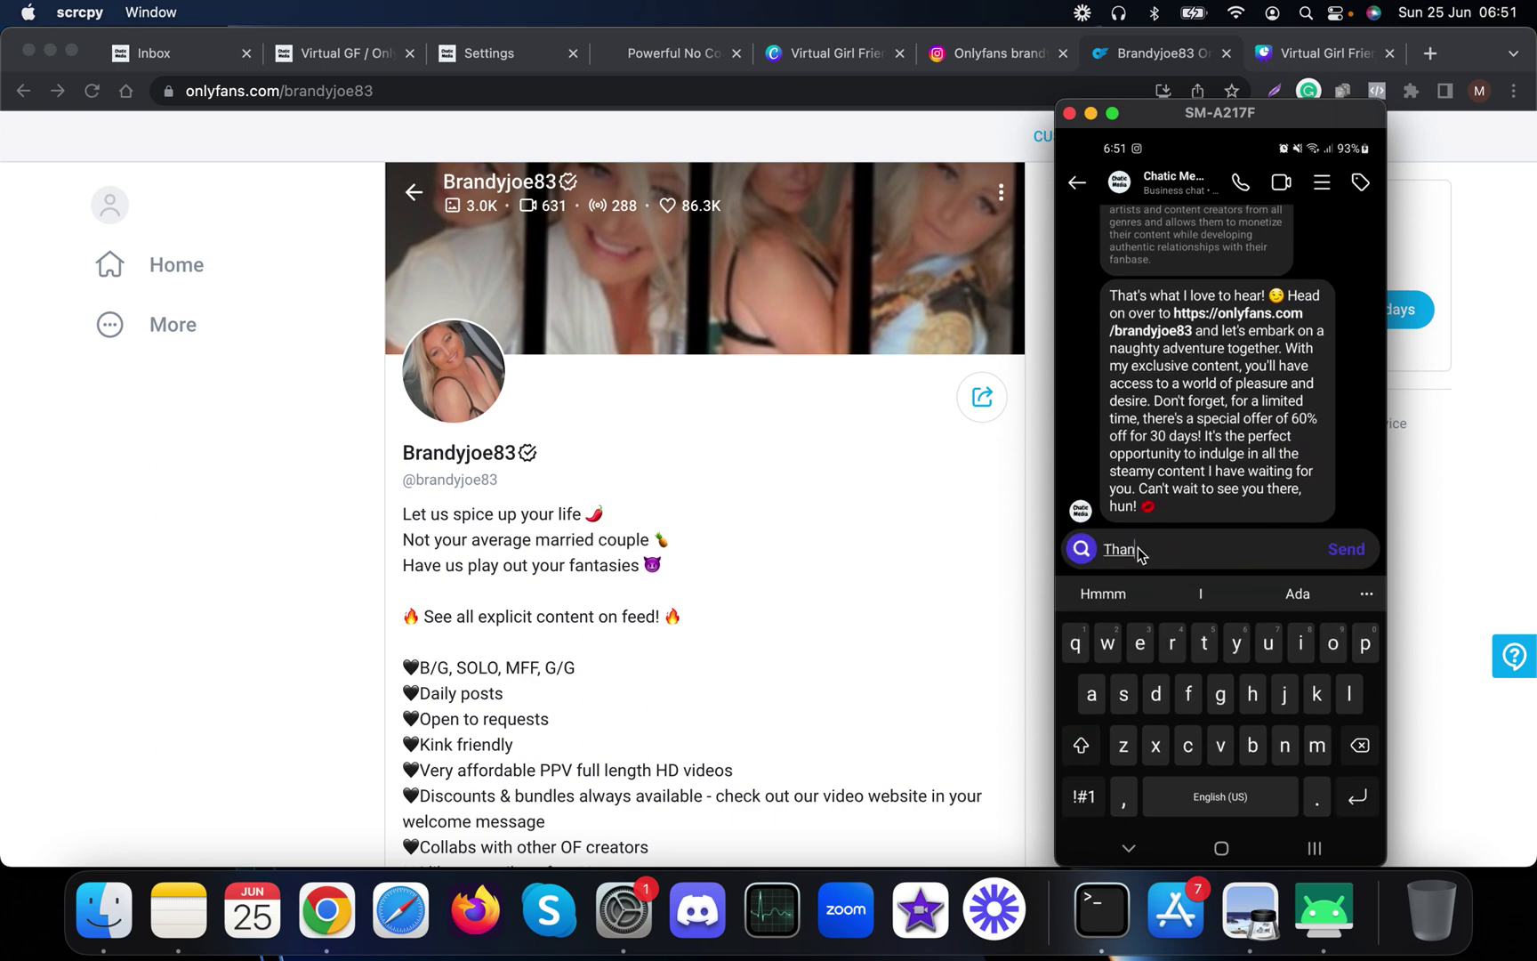
{"action": "key", "text": "BackSpace"}
{"action": "type", "text": "so kuch"}
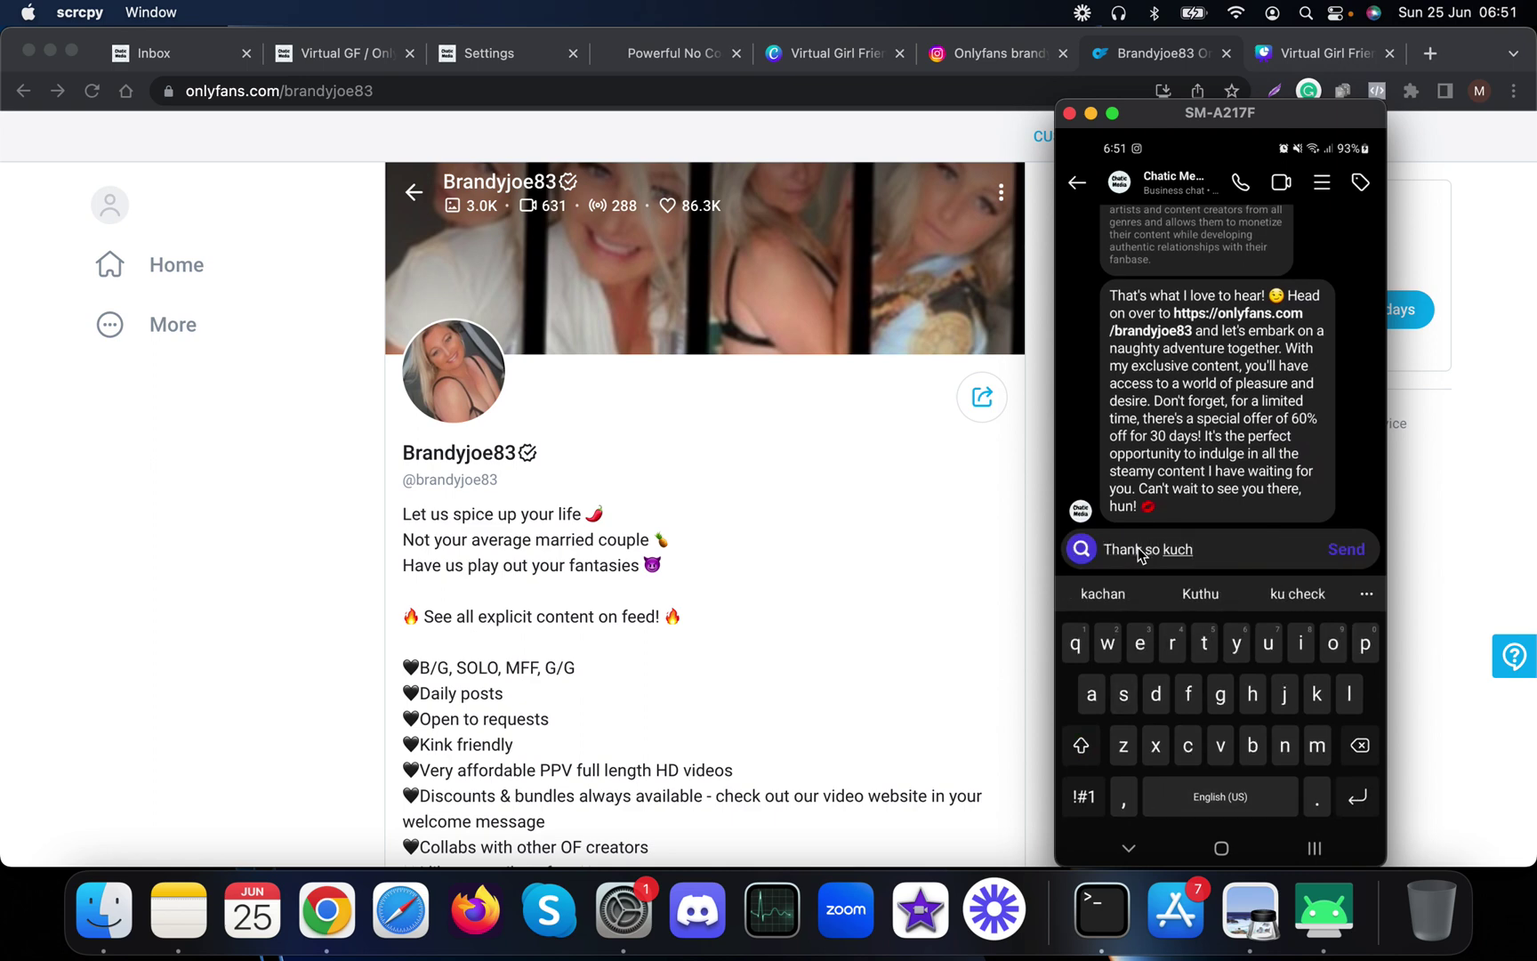
{"action": "key", "text": "BackSpace"}
{"action": "key", "text": "BackSpace"}
{"action": "key", "text": "BackSpace"}
{"action": "key", "text": "BackSpace"}
{"action": "type", "text": "much"}
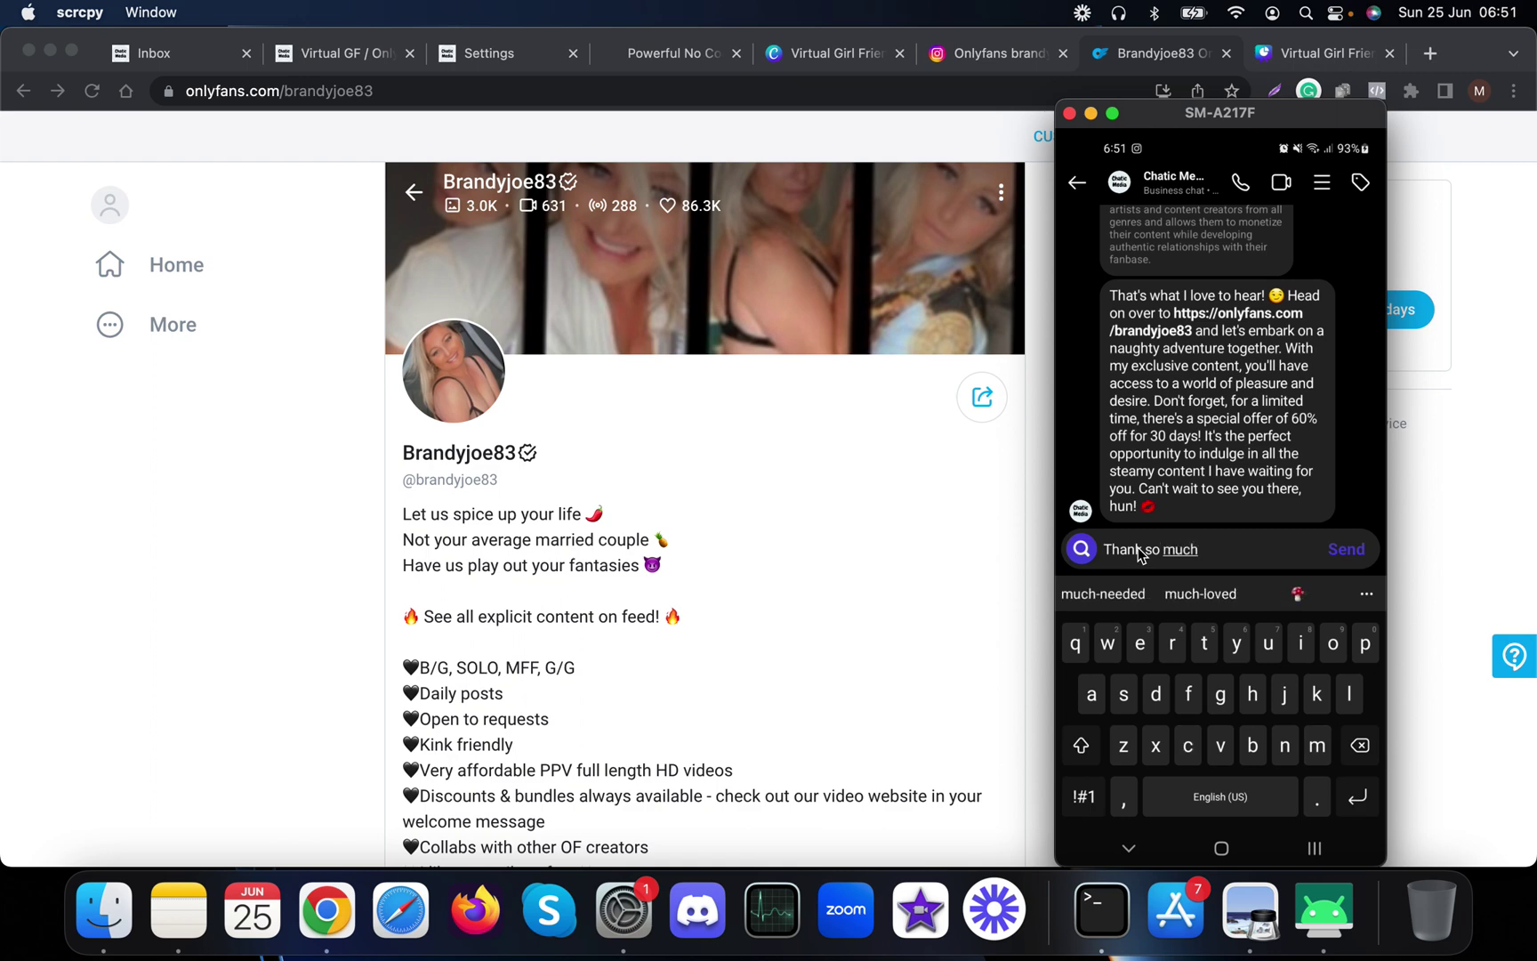
{"action": "key", "text": "Return"}
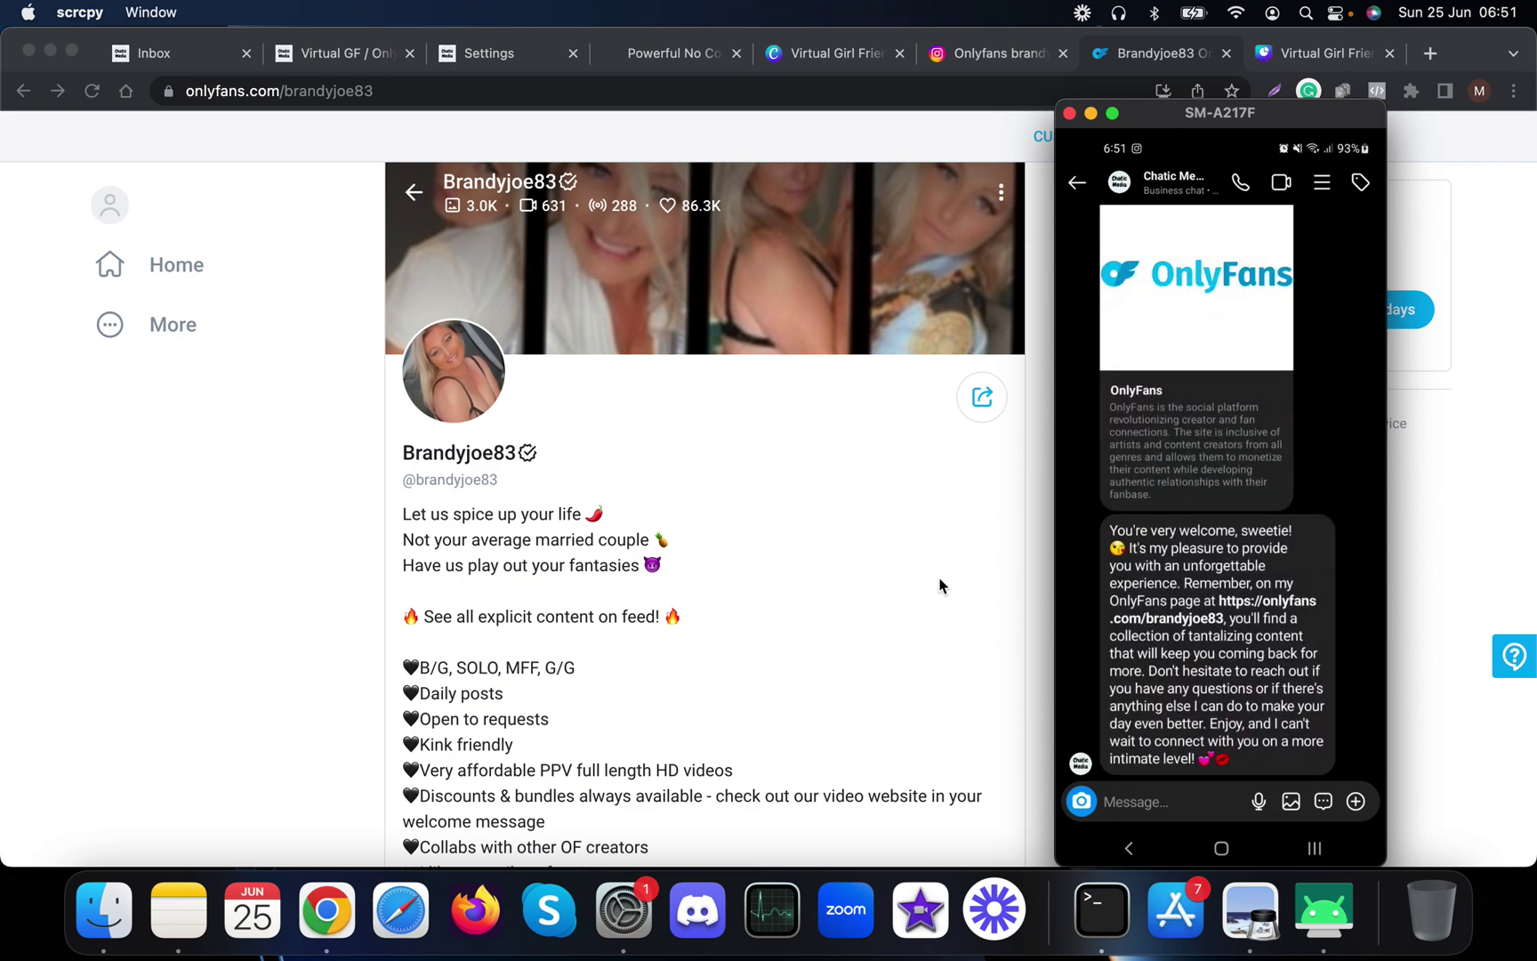
Ask the bot 'Is it free' and read its reply.
{"action": "scroll", "coordinate": [681, 633], "scroll_direction": "down", "scroll_amount": 5}
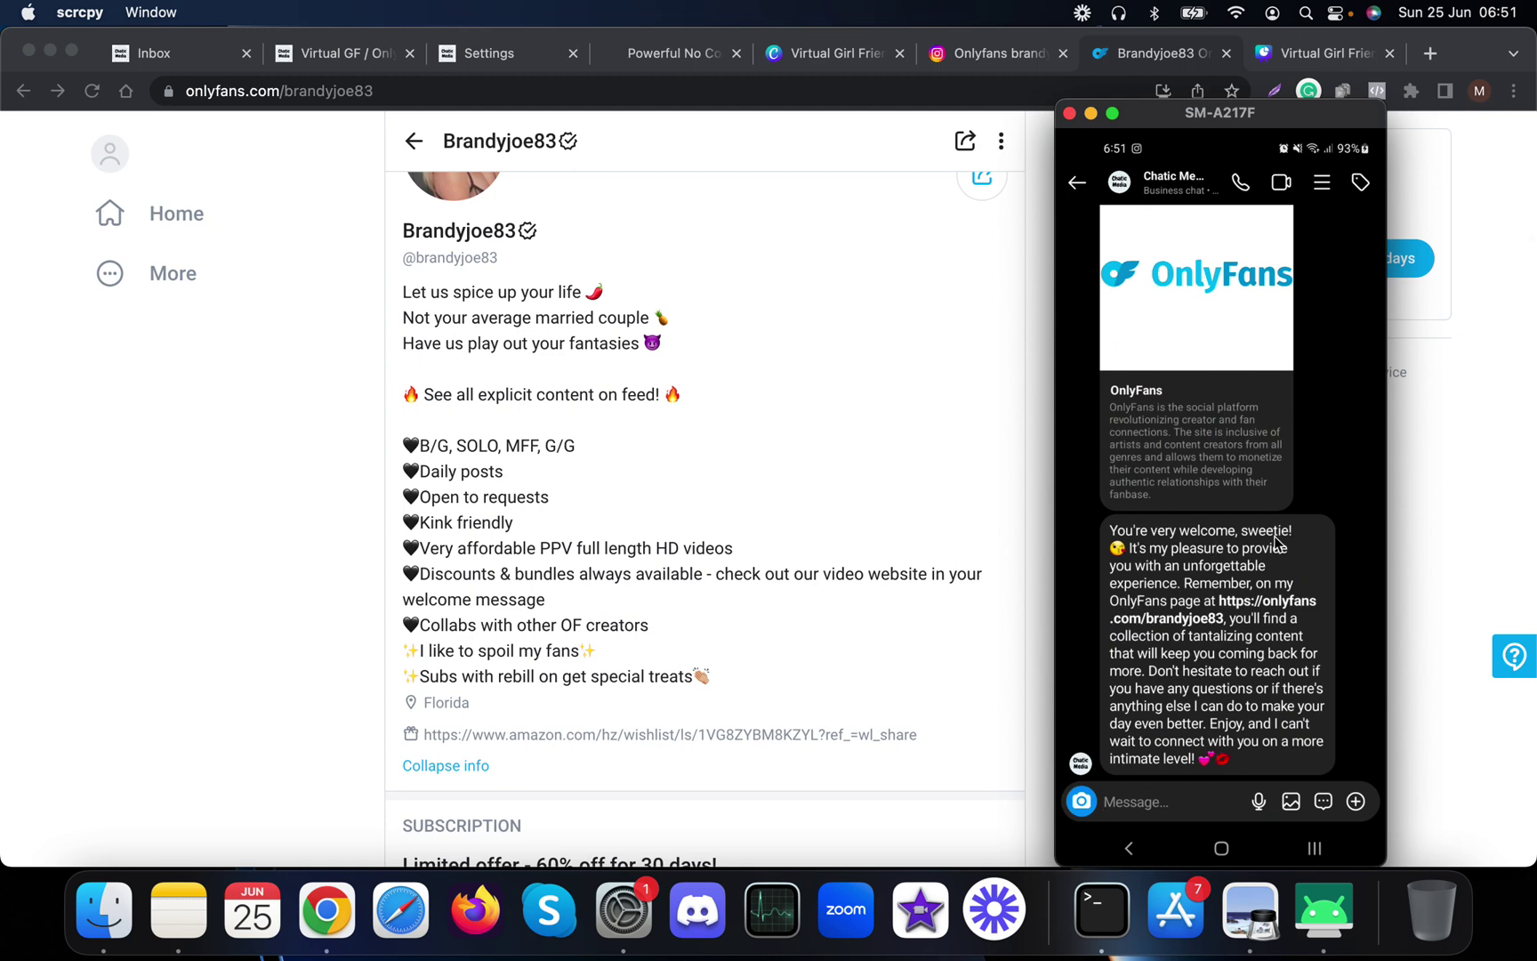
{"action": "scroll", "coordinate": [792, 699], "scroll_direction": "down", "scroll_amount": 4}
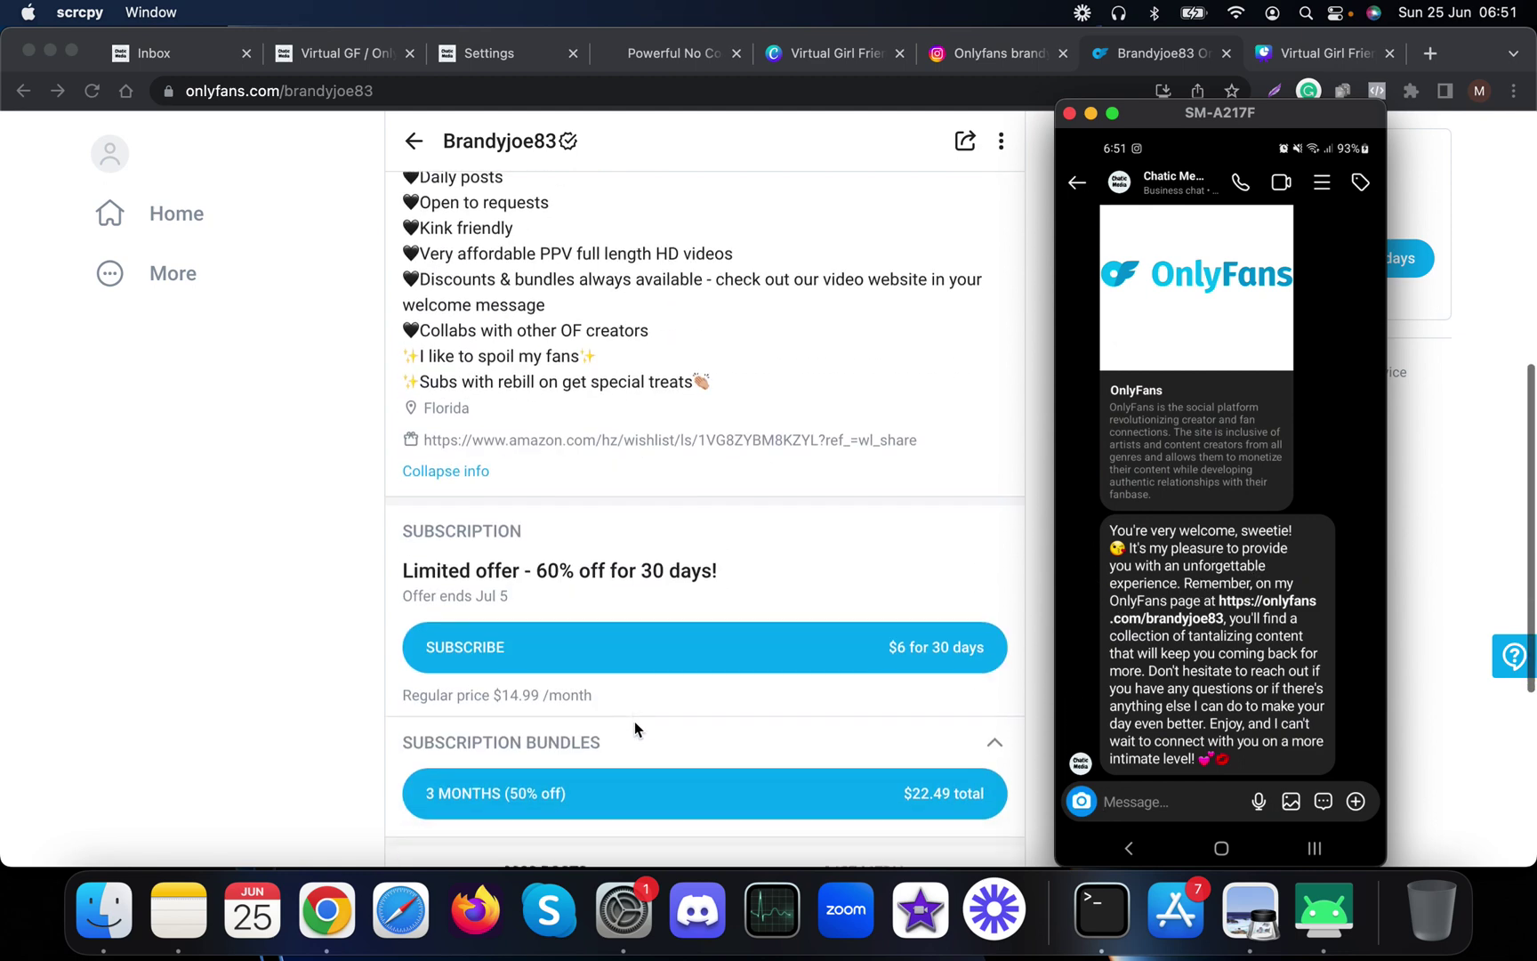
{"action": "scroll", "coordinate": [635, 720], "scroll_direction": "up", "scroll_amount": 2}
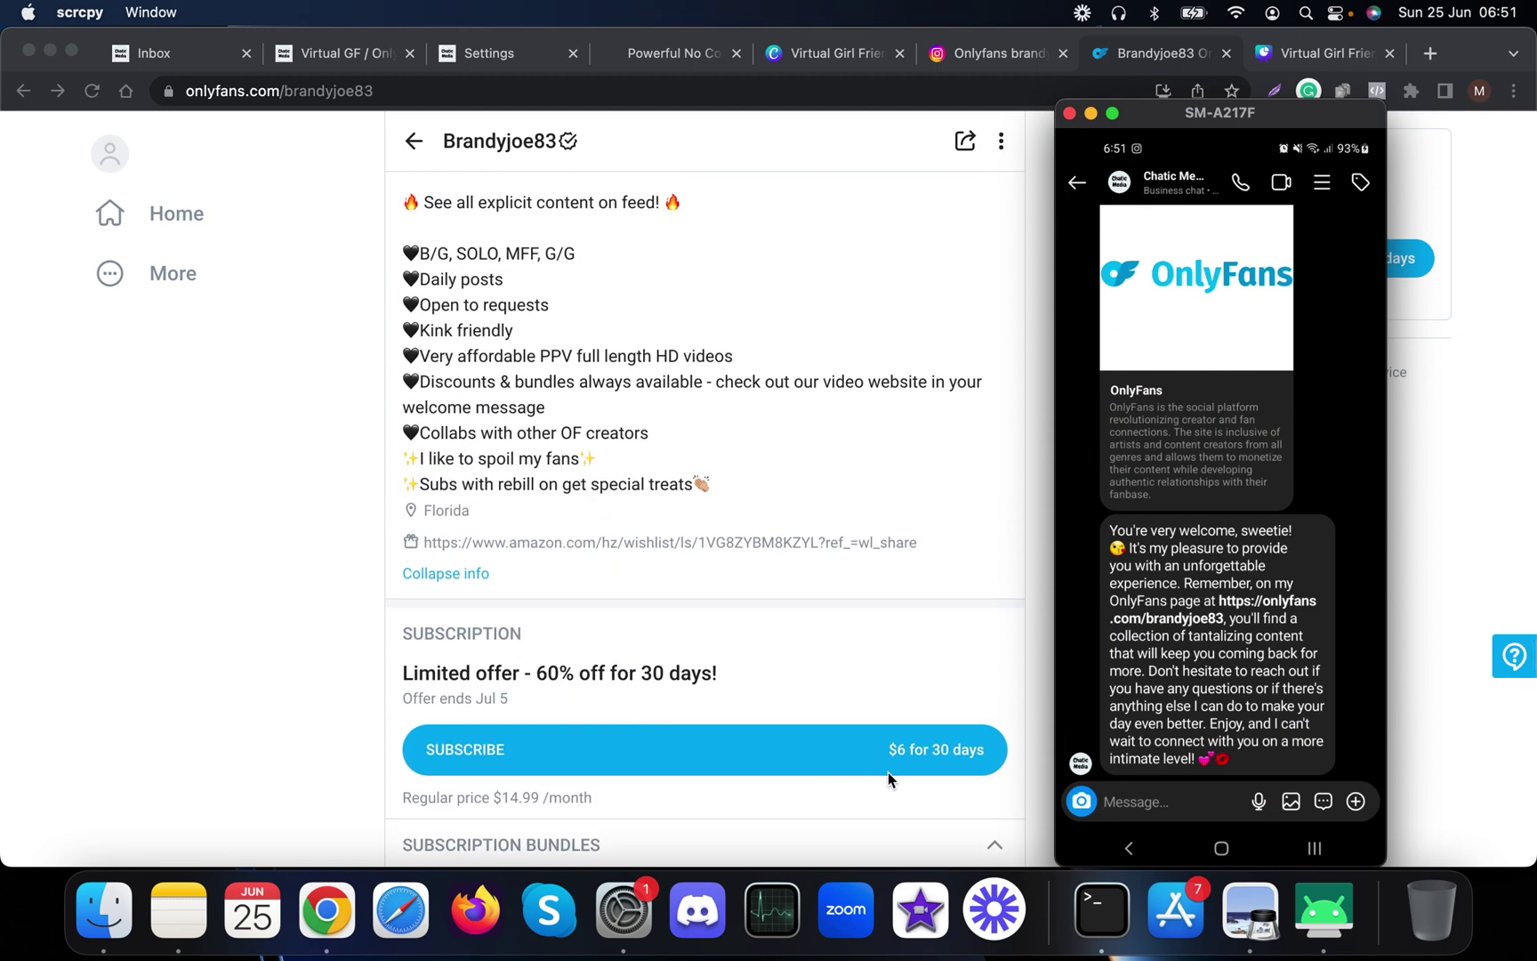
{"action": "type", "text": "Is i"}
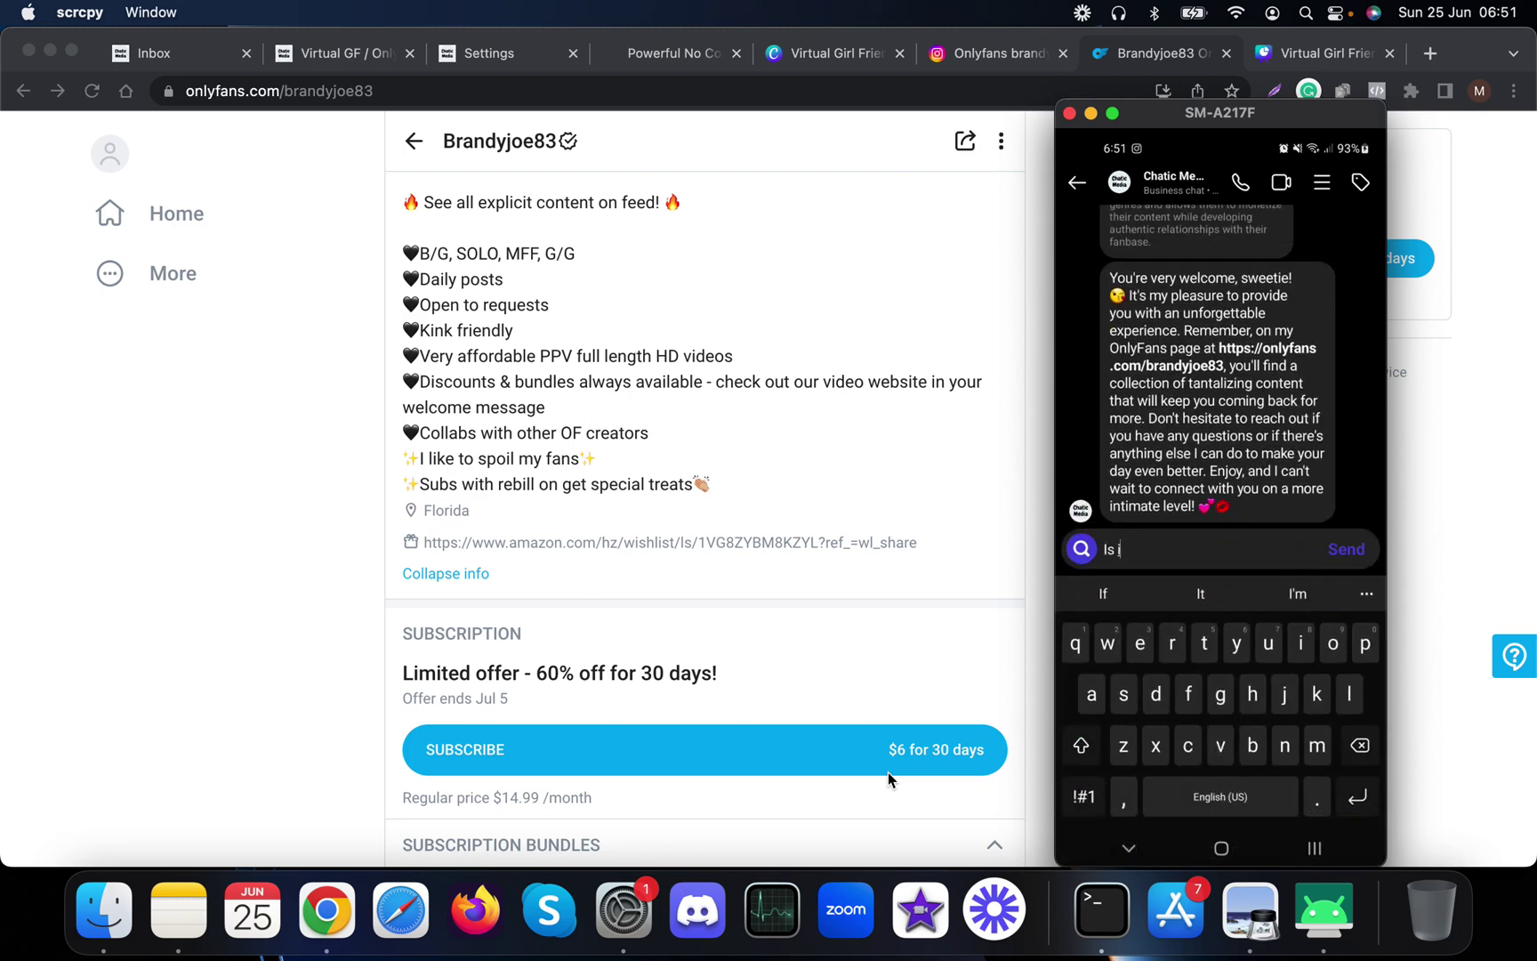
{"action": "type", "text": "t free?"}
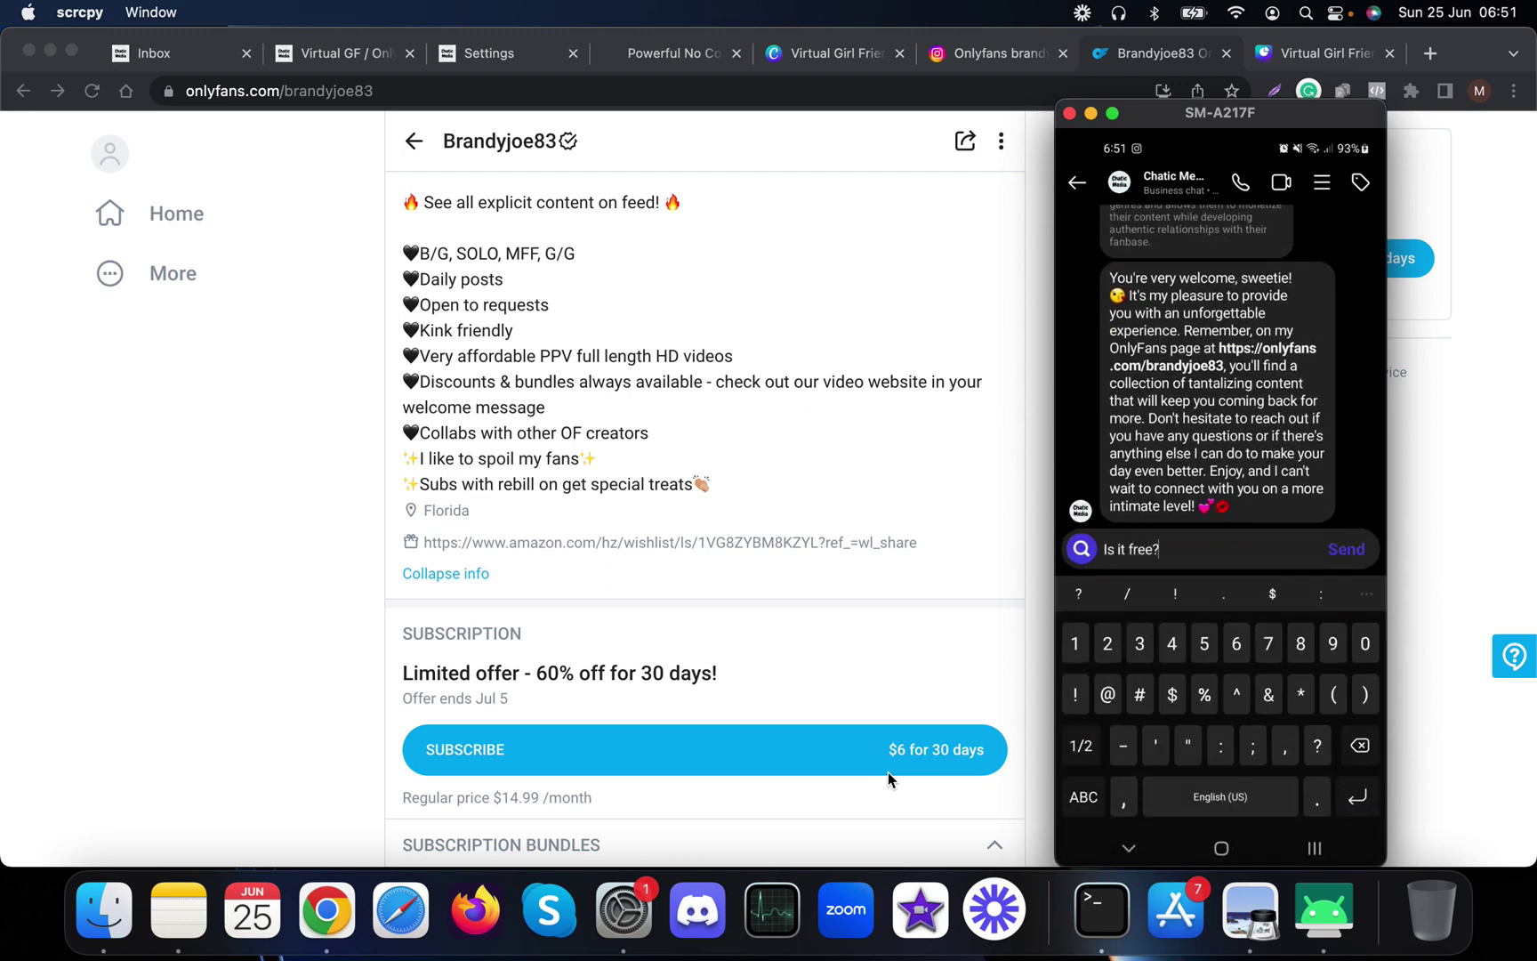
{"action": "key", "text": "Return"}
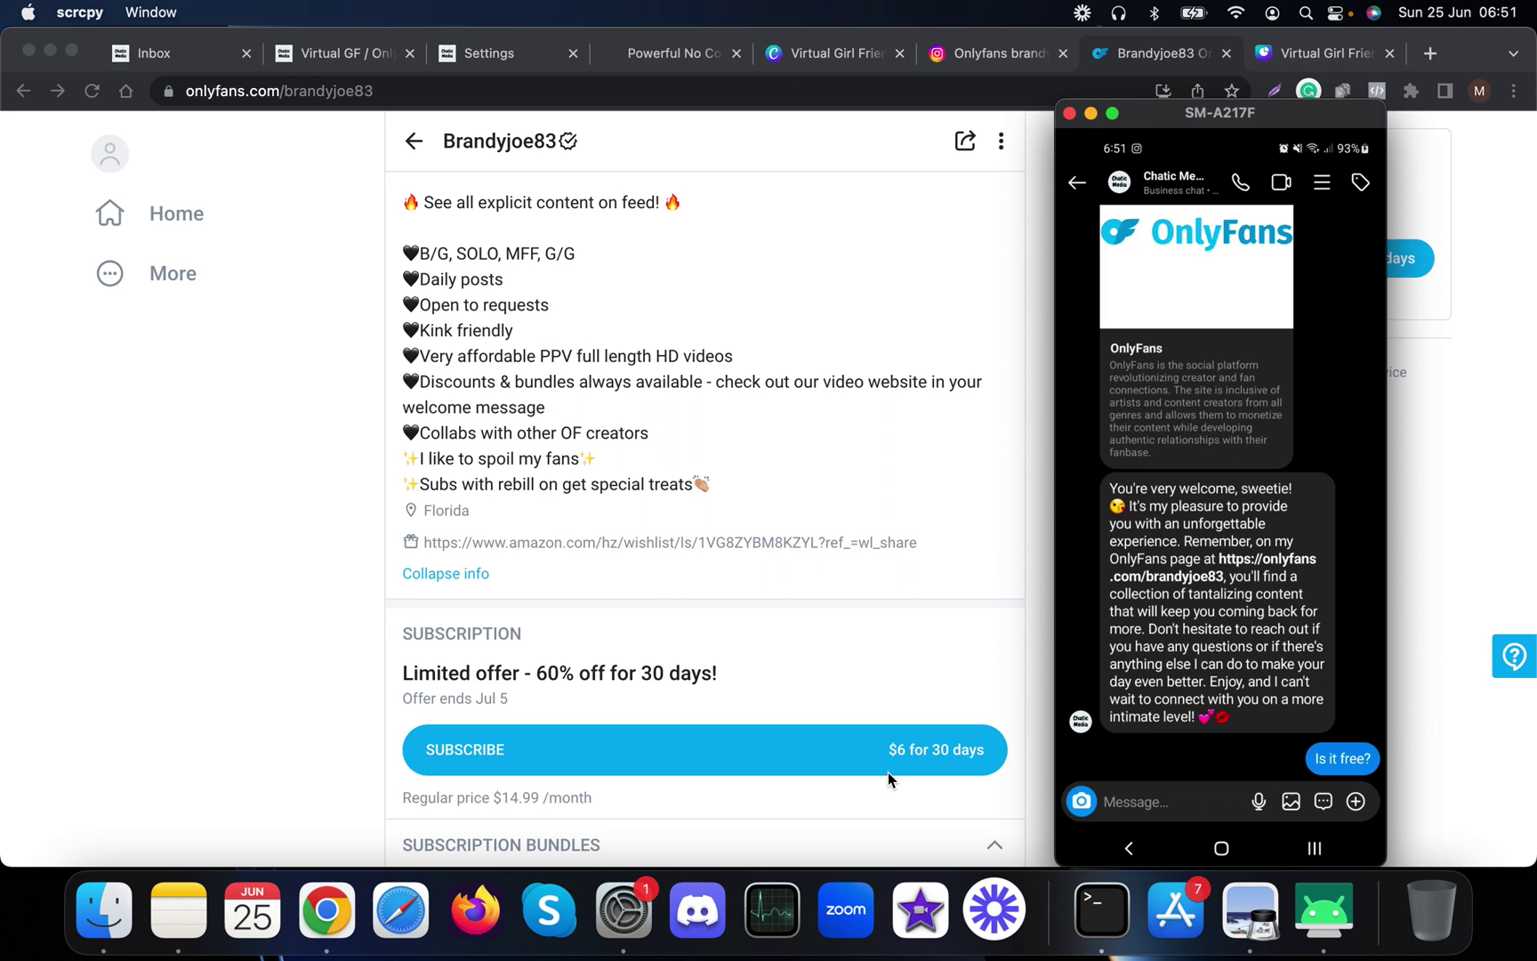
{"action": "scroll", "coordinate": [845, 756], "scroll_direction": "up", "scroll_amount": 2}
{"action": "scroll", "coordinate": [388, 634], "scroll_direction": "down", "scroll_amount": 2}
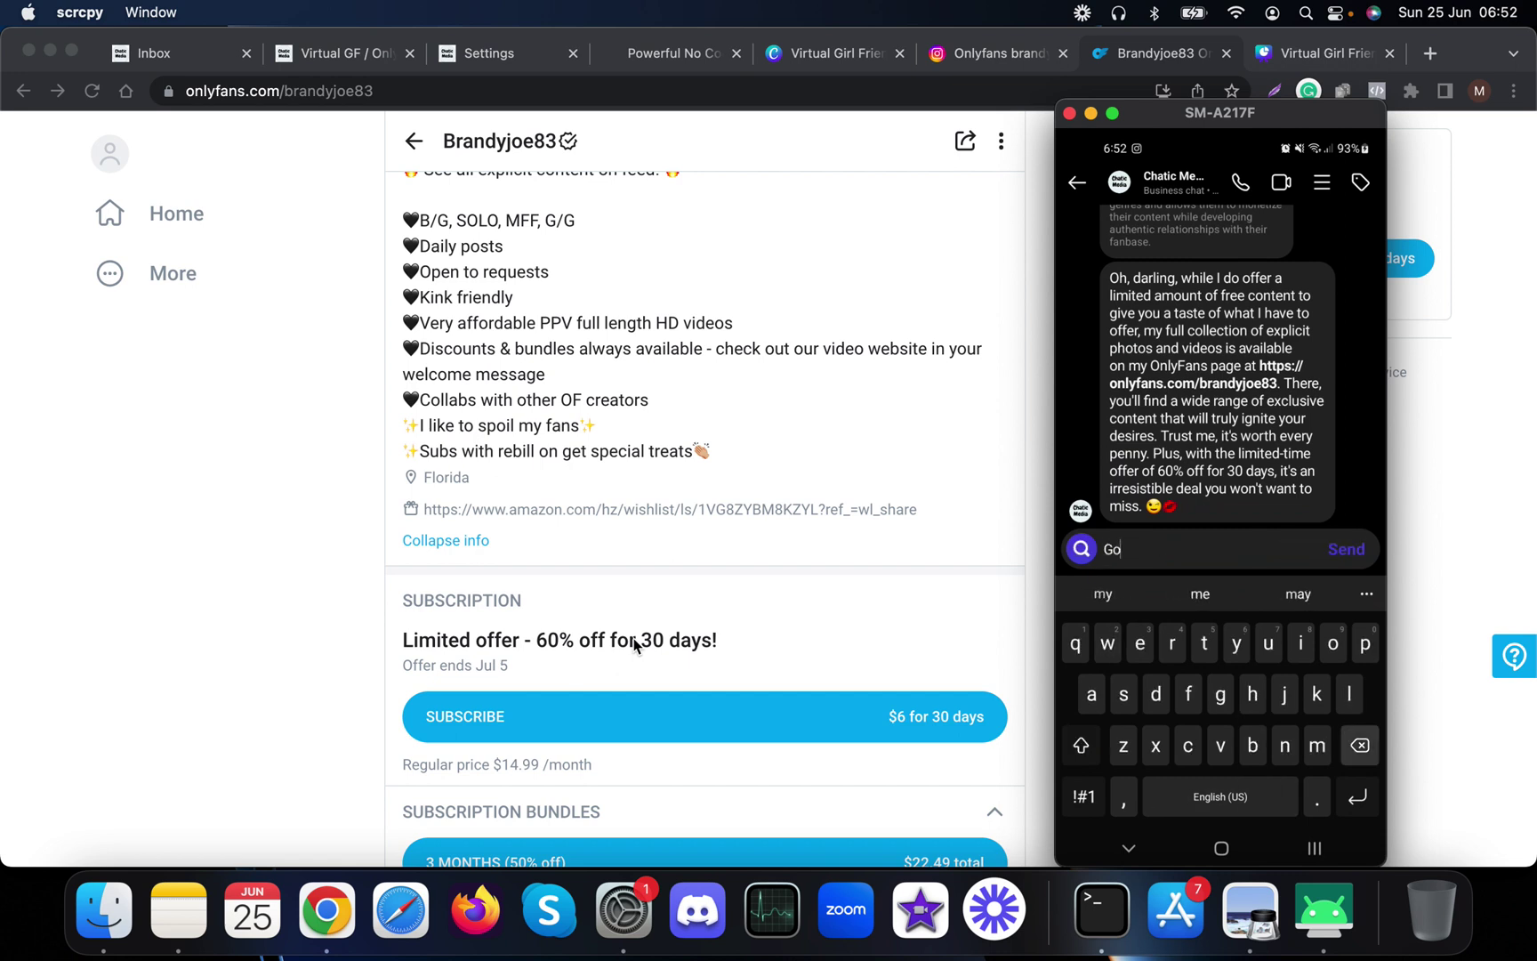
Ask 'How much does it cost?' and scroll through the bot's $14.99, 60%-off reply.
{"action": "type", "text": "How muh"}
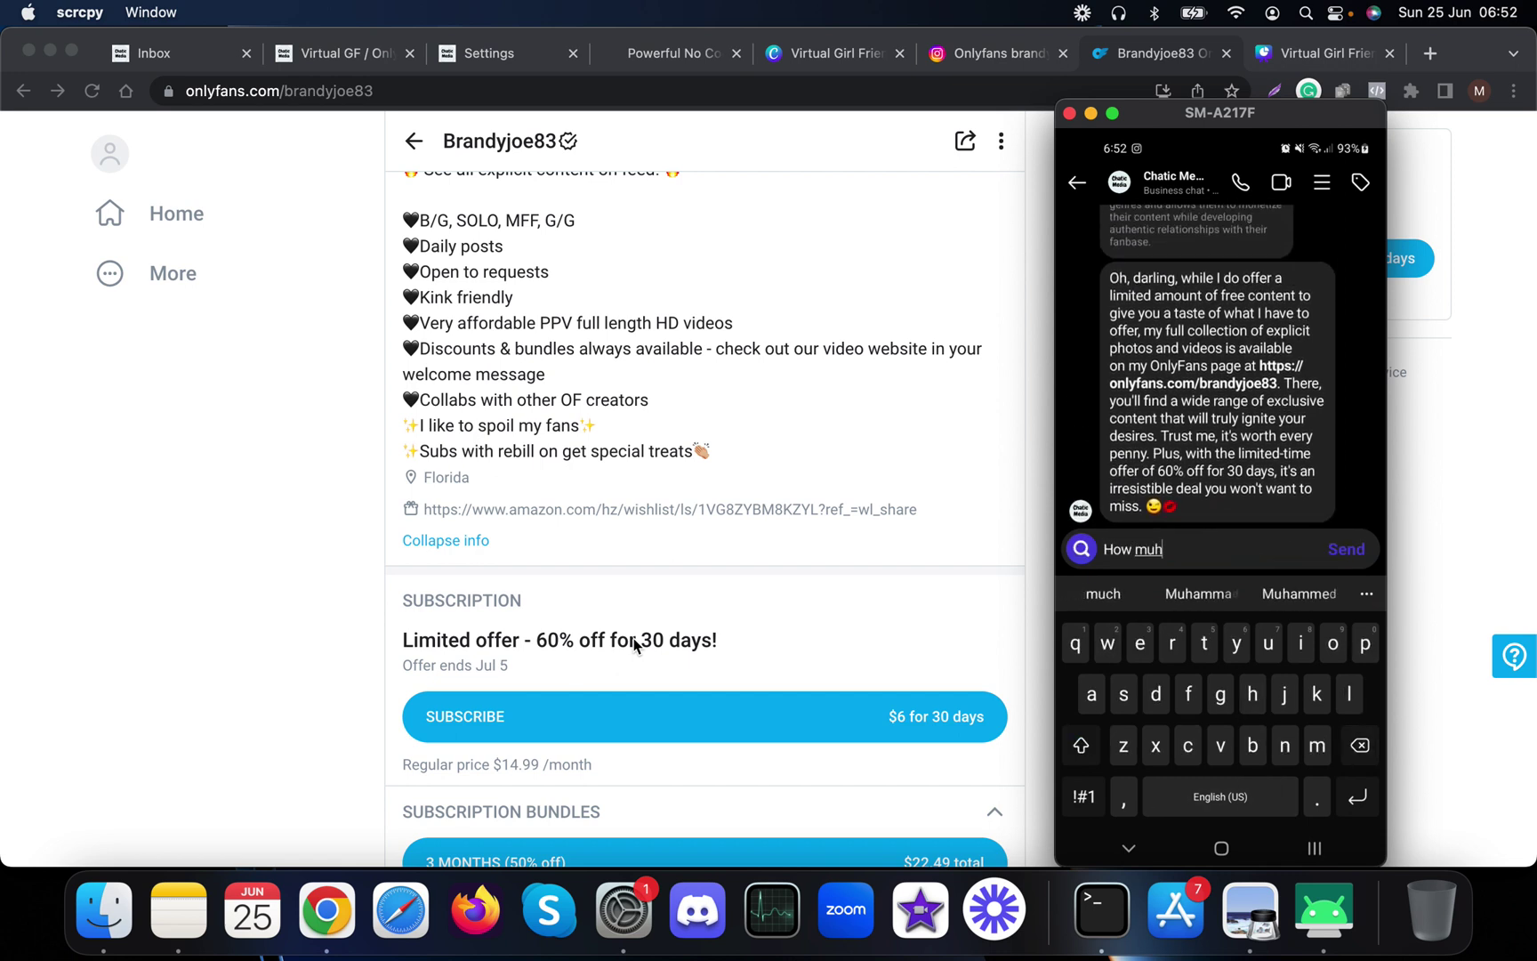
{"action": "key", "text": "BackSpace"}
{"action": "type", "text": "ch foo"}
{"action": "key", "text": "BackSpace"}
{"action": "key", "text": "BackSpace"}
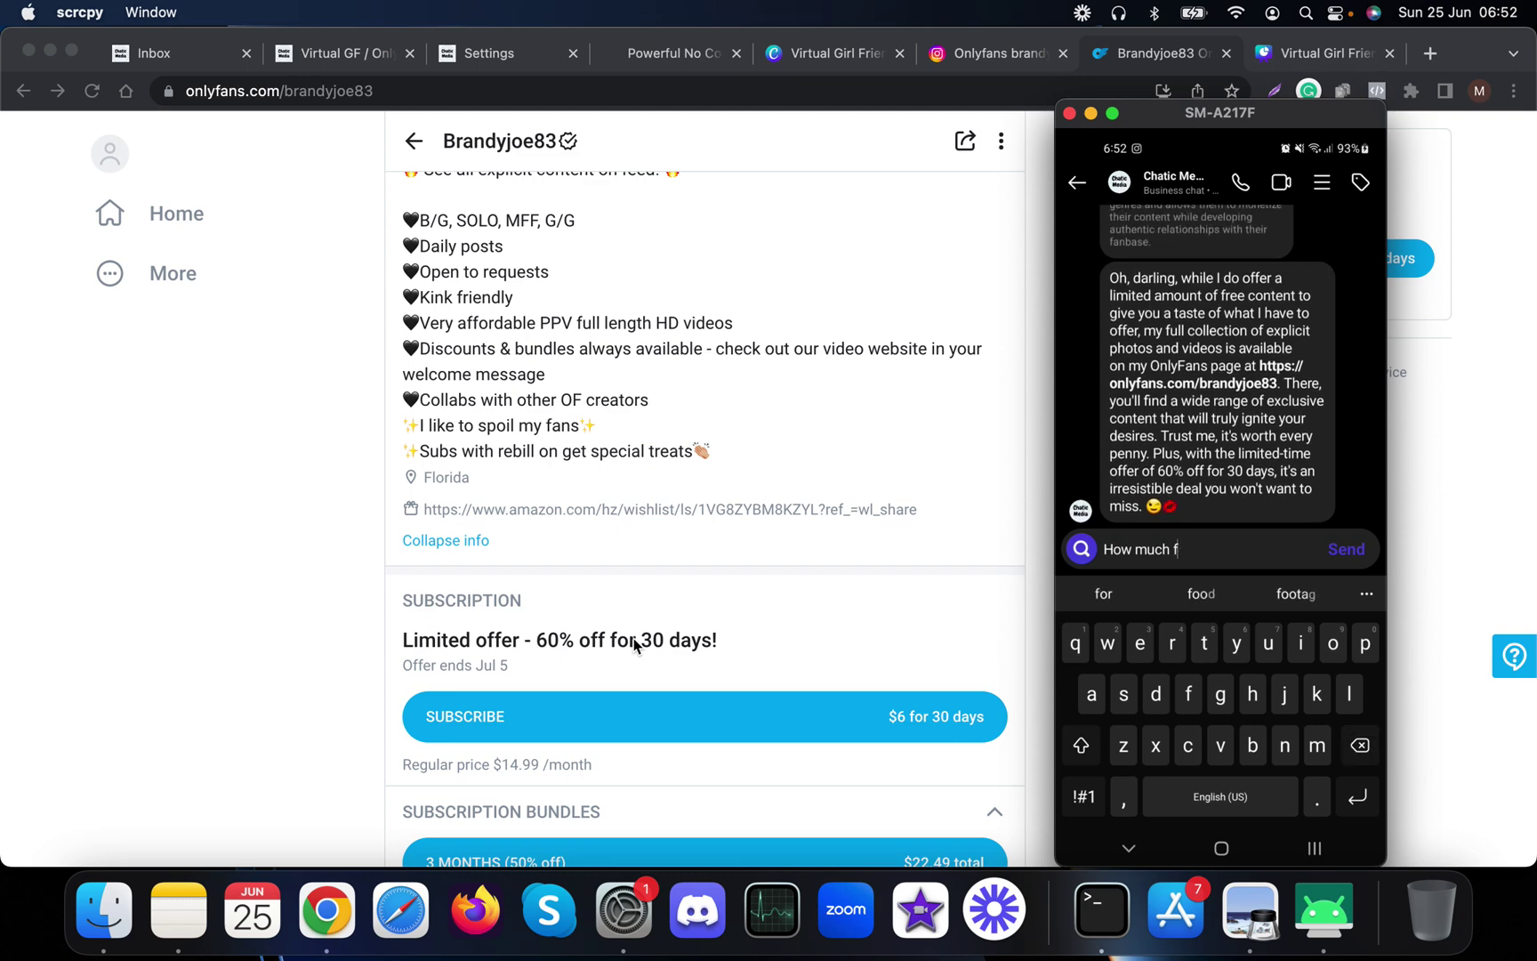
{"action": "key", "text": "BackSpace"}
{"action": "type", "text": "does it cost"}
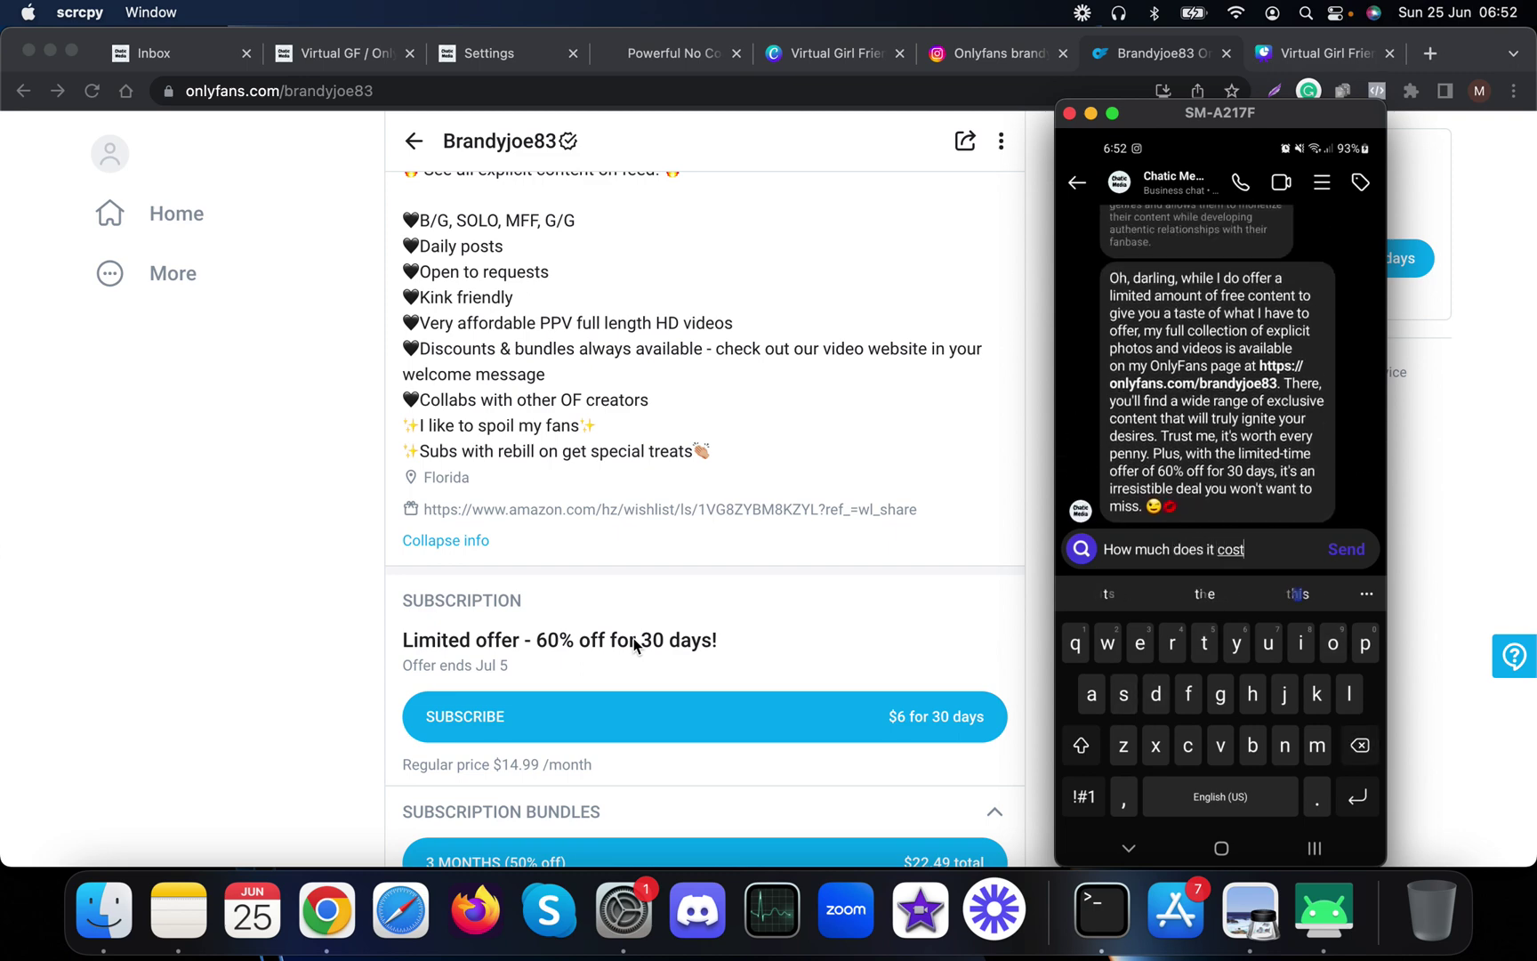
{"action": "type", "text": "?"}
{"action": "key", "text": "Return"}
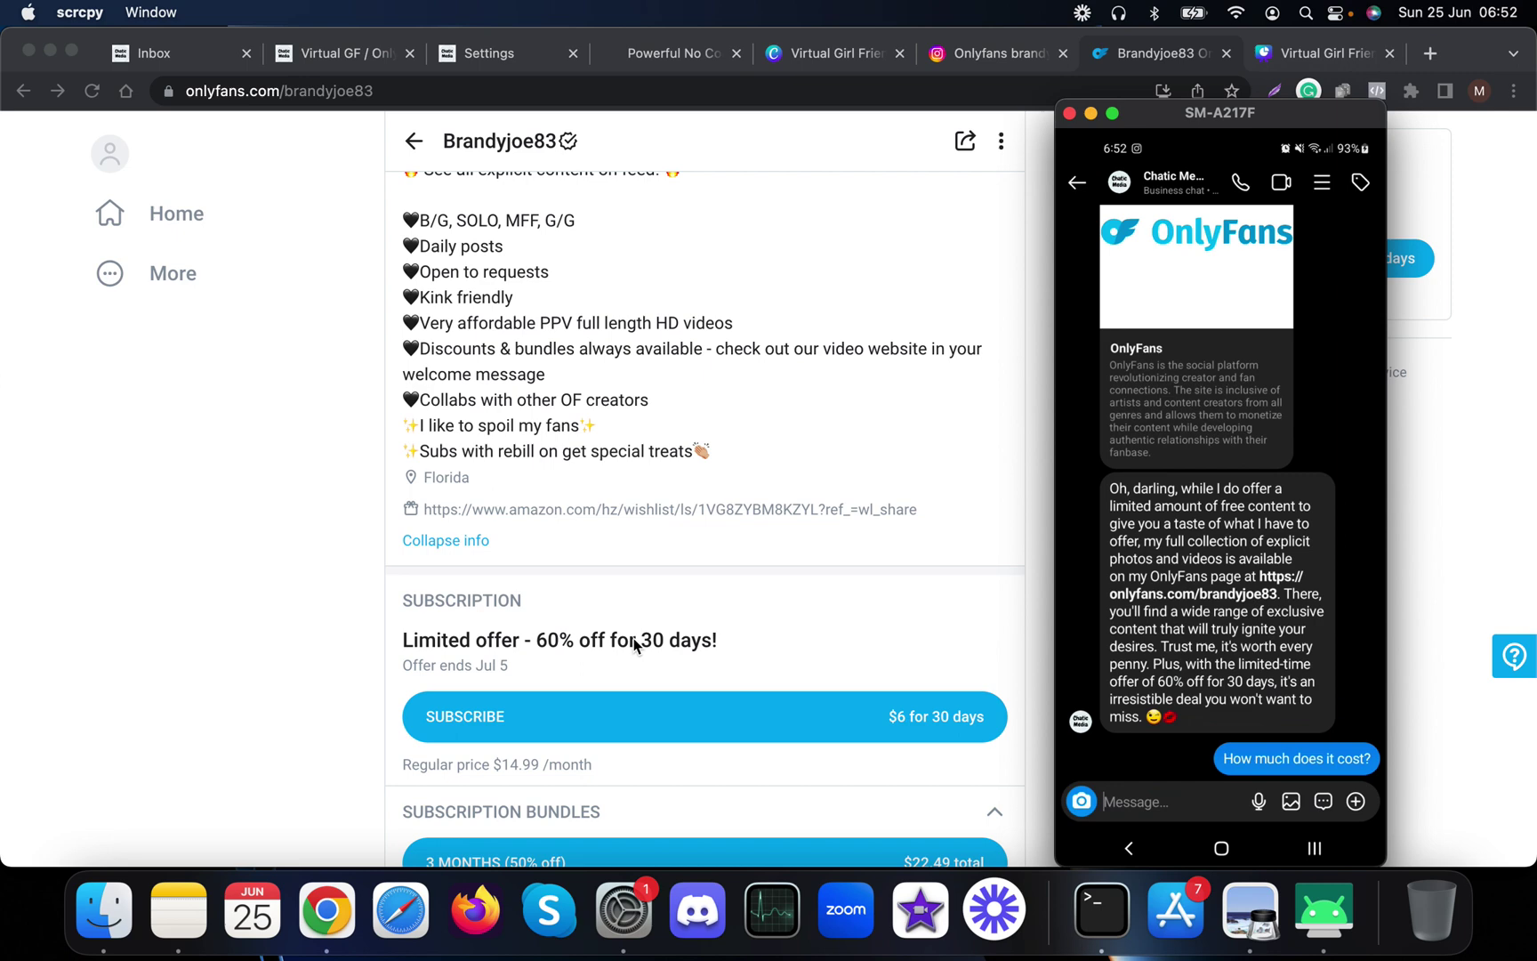
{"action": "scroll", "coordinate": [485, 621], "scroll_direction": "down", "scroll_amount": 3}
{"action": "scroll", "coordinate": [485, 620], "scroll_direction": "down", "scroll_amount": 1}
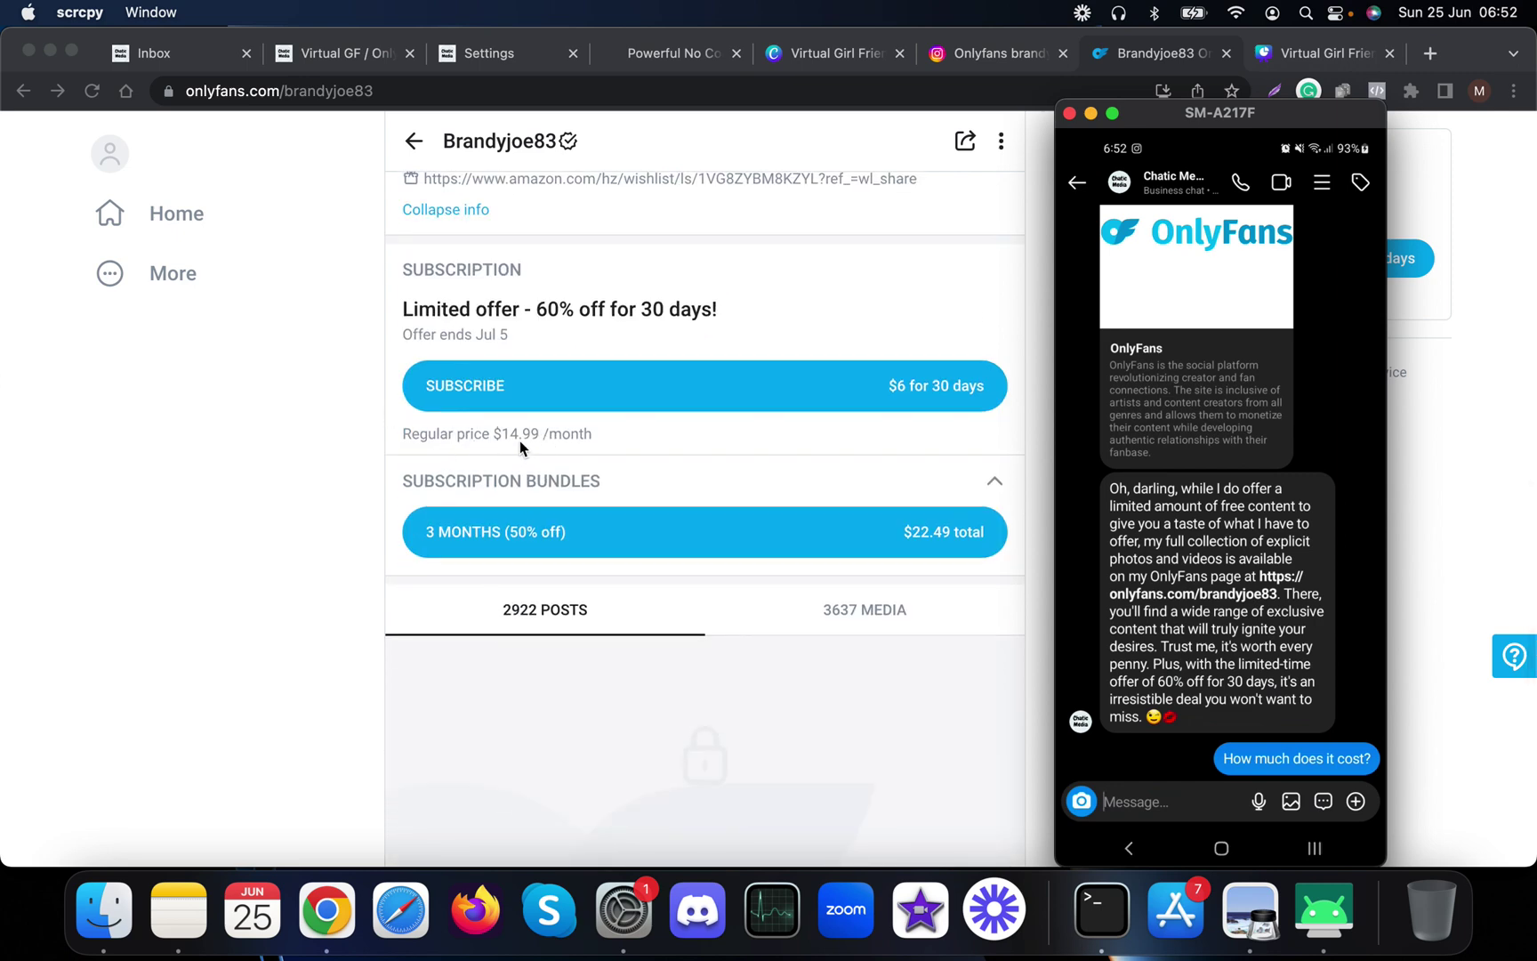
{"action": "scroll", "coordinate": [505, 445], "scroll_direction": "up", "scroll_amount": 2}
{"action": "scroll", "coordinate": [534, 463], "scroll_direction": "up", "scroll_amount": 1}
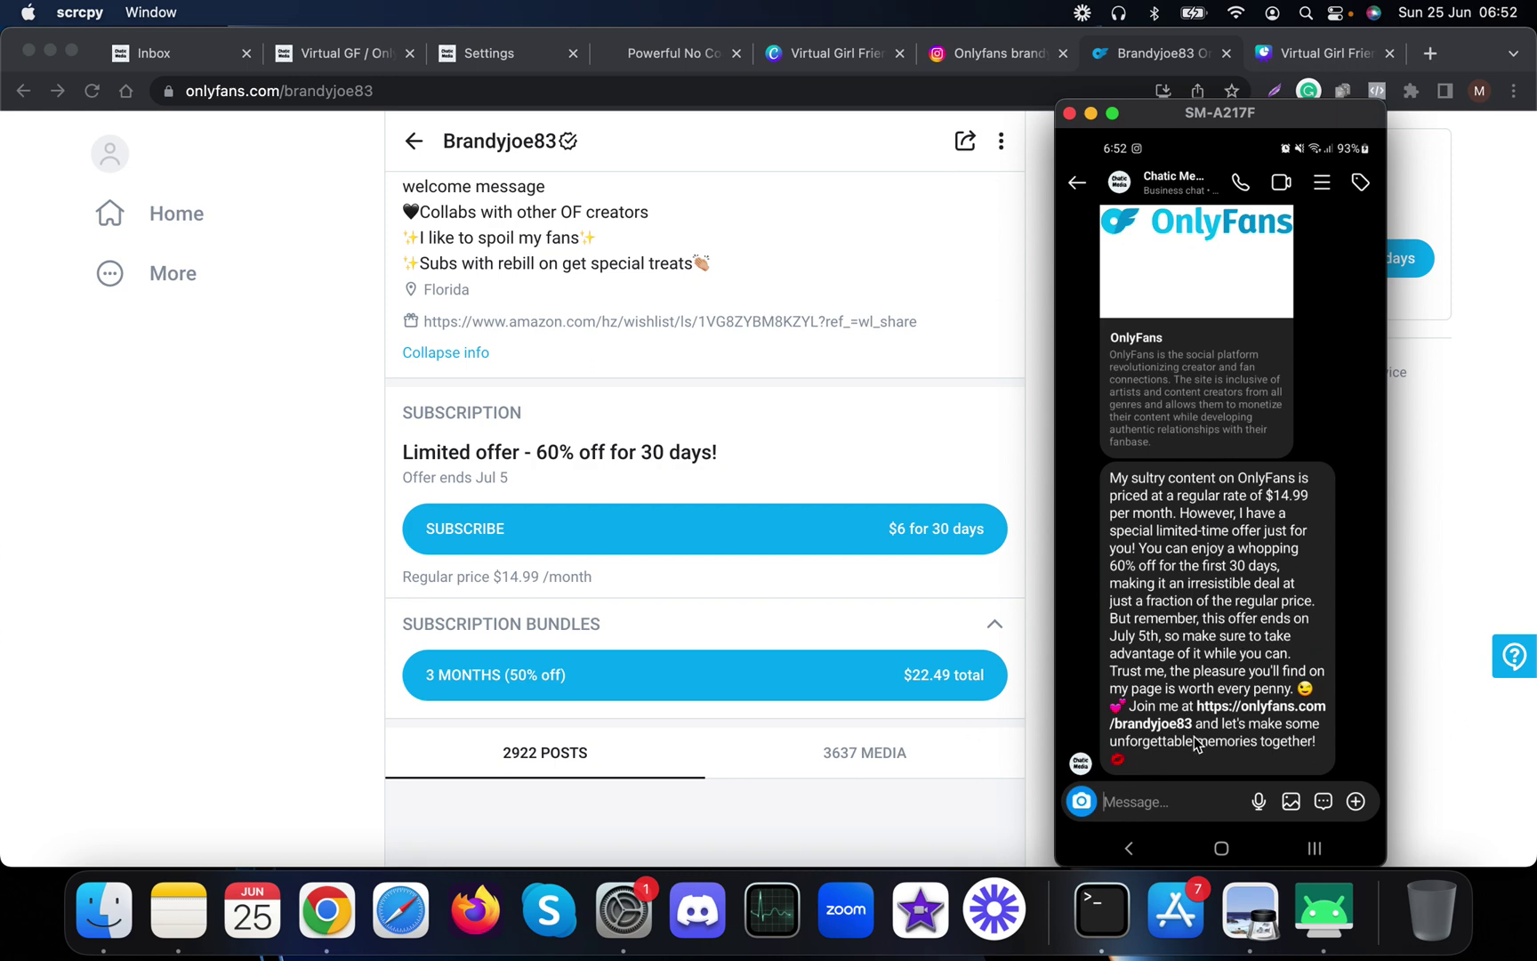
{"action": "scroll", "coordinate": [1197, 742], "scroll_direction": "up", "scroll_amount": 5}
{"action": "scroll", "coordinate": [1197, 743], "scroll_direction": "up", "scroll_amount": 5}
{"action": "scroll", "coordinate": [1196, 743], "scroll_direction": "up", "scroll_amount": 3}
{"action": "scroll", "coordinate": [1196, 743], "scroll_direction": "up", "scroll_amount": 3}
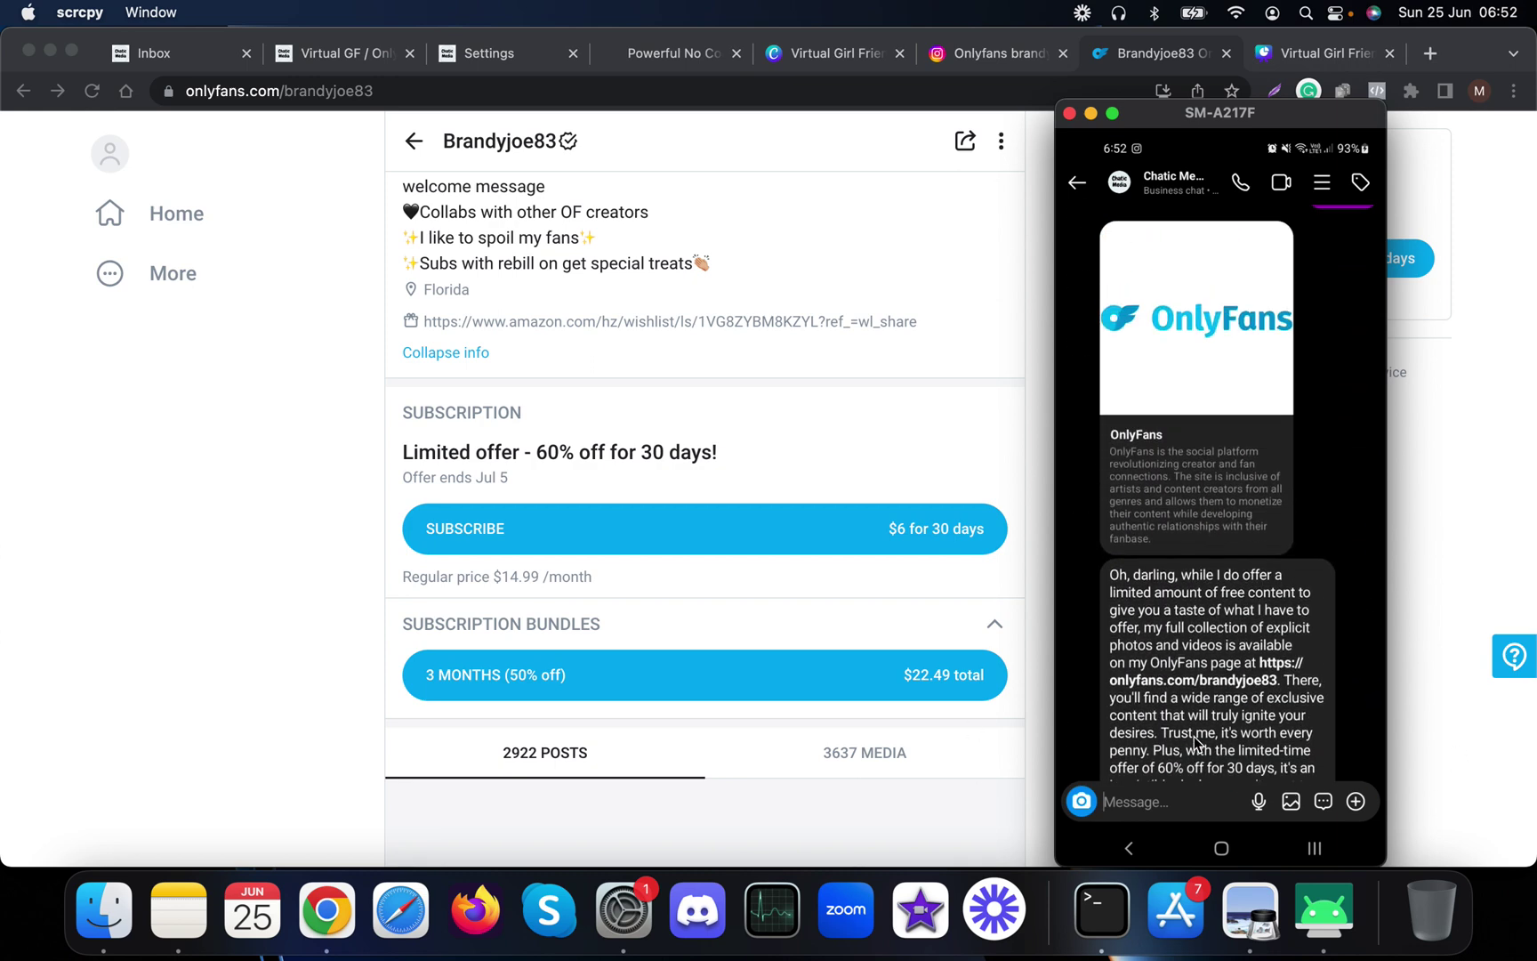
{"action": "scroll", "coordinate": [1196, 743], "scroll_direction": "up", "scroll_amount": 3}
{"action": "scroll", "coordinate": [1196, 743], "scroll_direction": "up", "scroll_amount": 3}
{"action": "scroll", "coordinate": [1197, 743], "scroll_direction": "up", "scroll_amount": 3}
{"action": "scroll", "coordinate": [1196, 743], "scroll_direction": "up", "scroll_amount": 3}
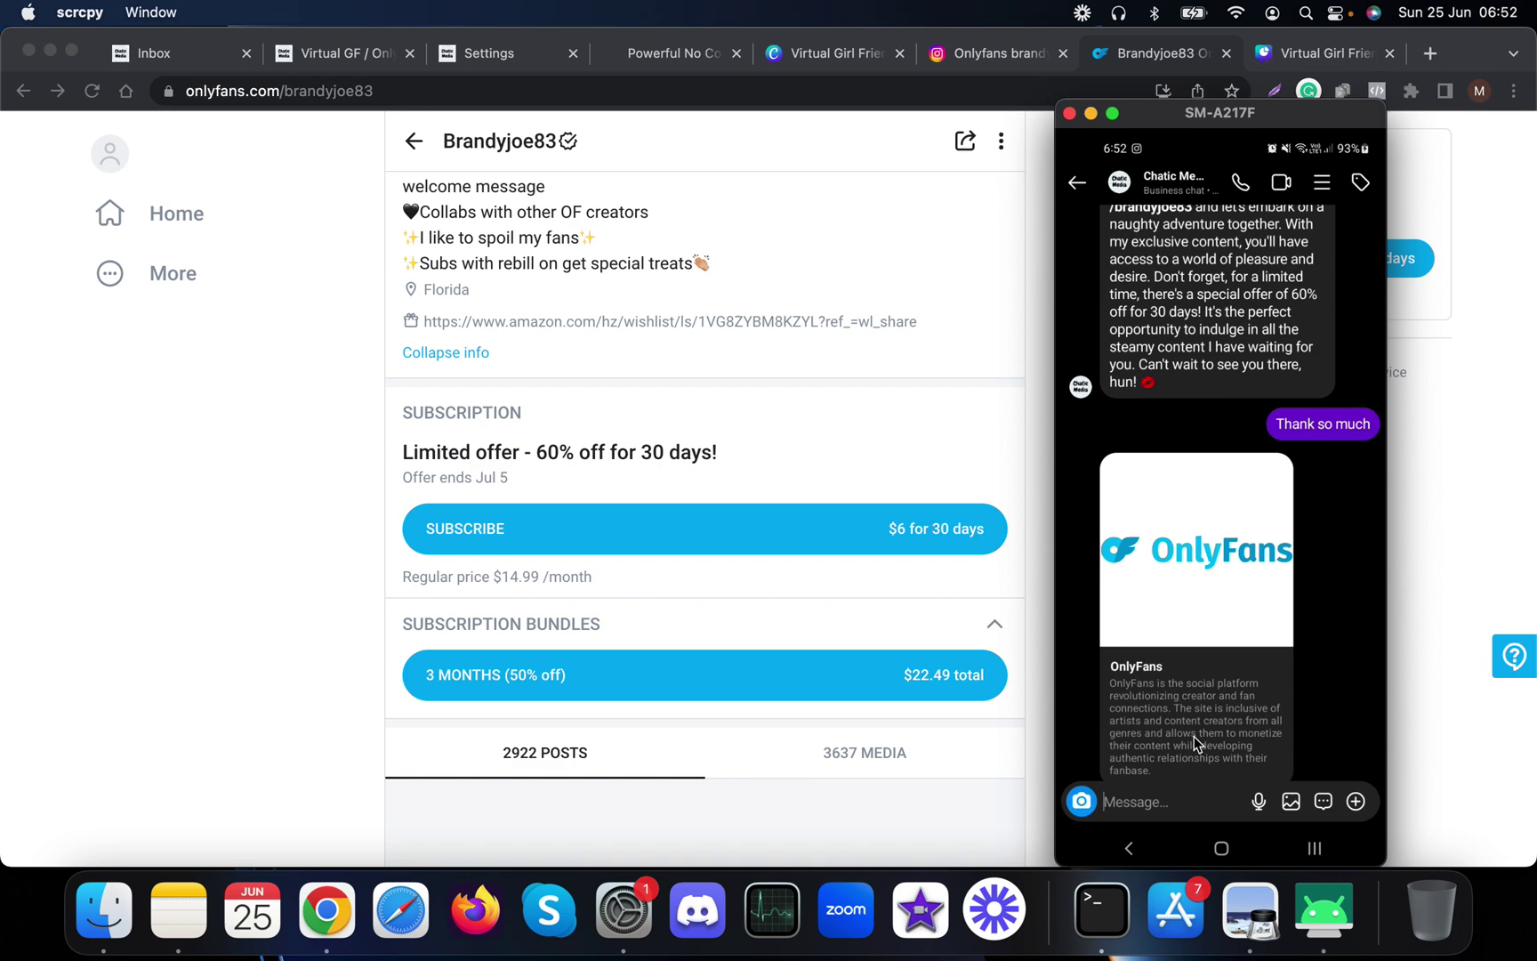
{"action": "scroll", "coordinate": [1197, 743], "scroll_direction": "down", "scroll_amount": 10}
{"action": "scroll", "coordinate": [1197, 743], "scroll_direction": "down", "scroll_amount": 5}
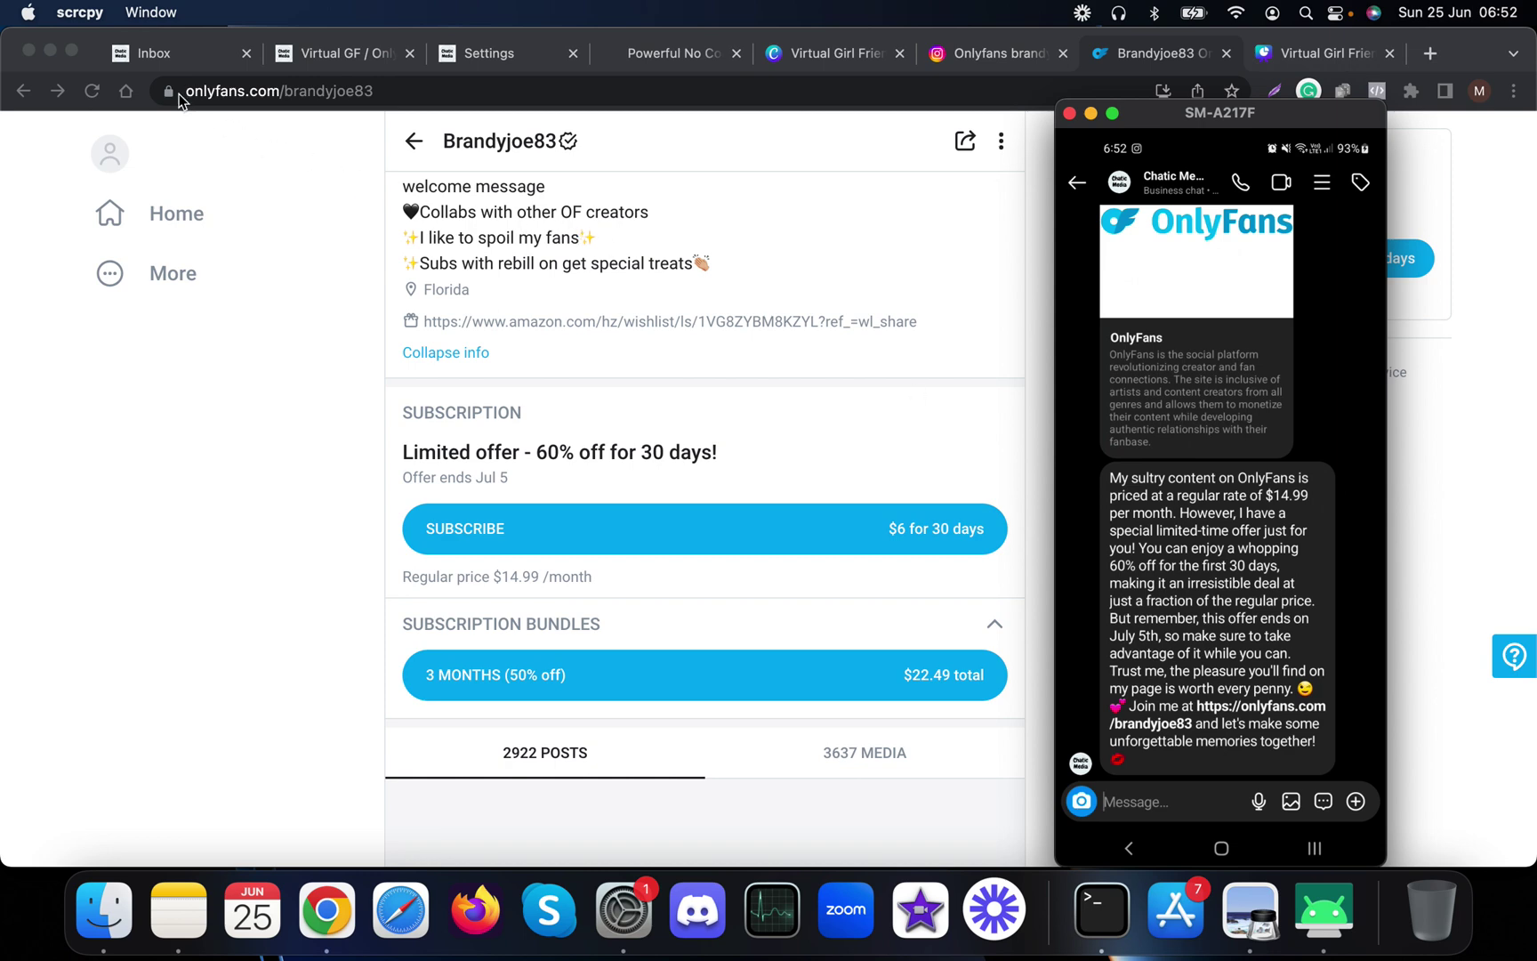
Open the latest Instagram conversation in the Chatic Media inbox and transfer it from bot to human.
{"action": "left_click", "coordinate": [171, 54]}
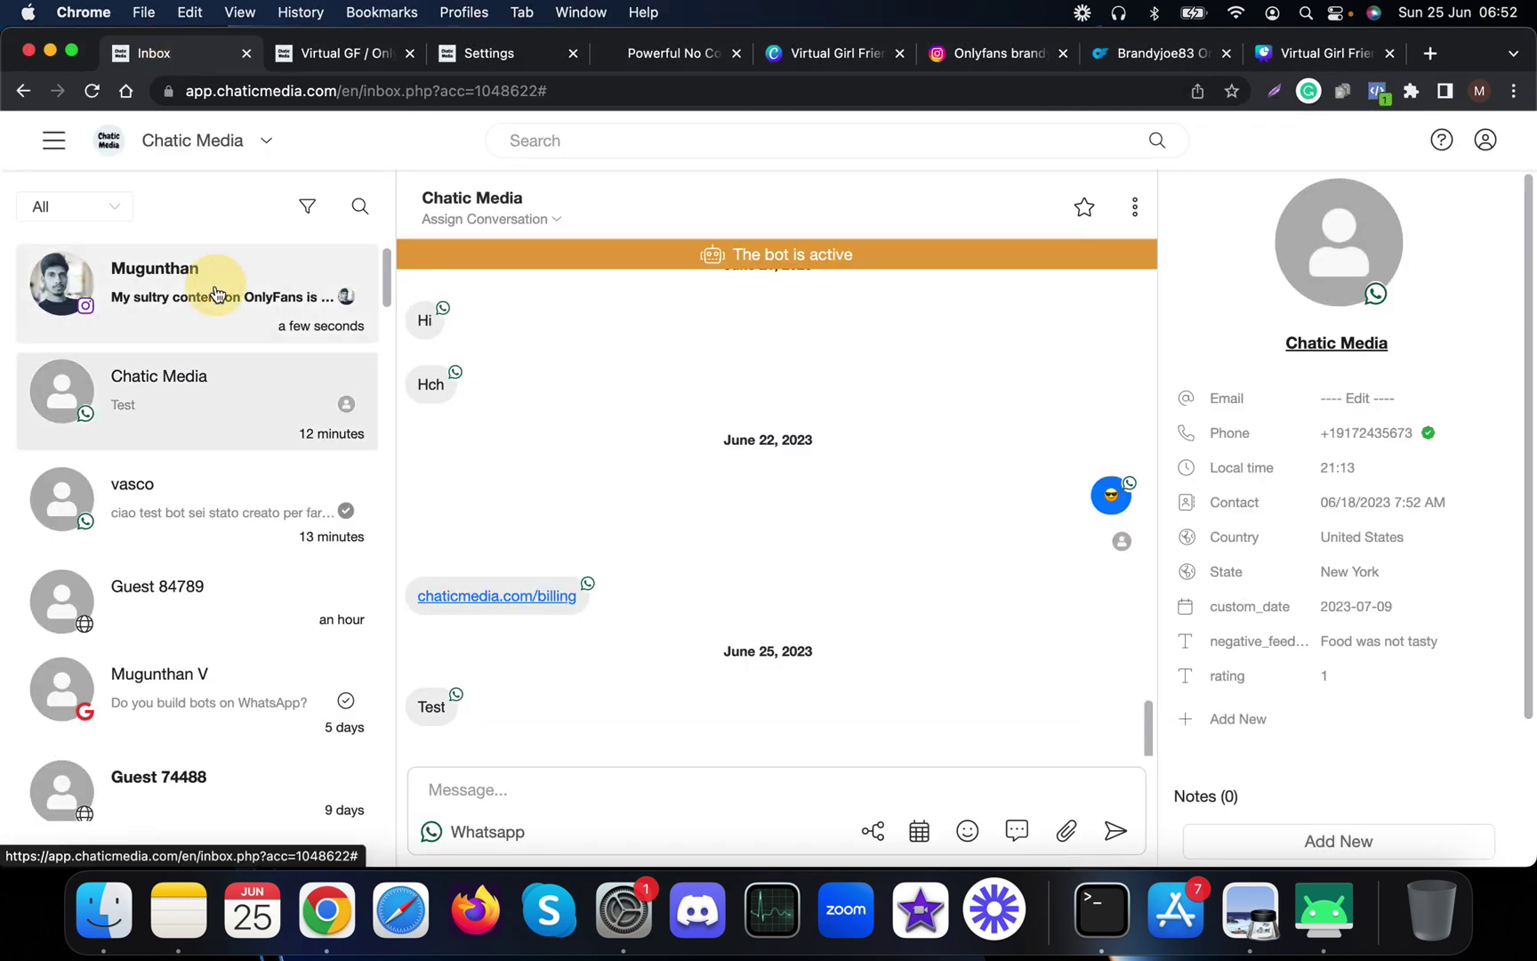
{"action": "left_click", "coordinate": [216, 298]}
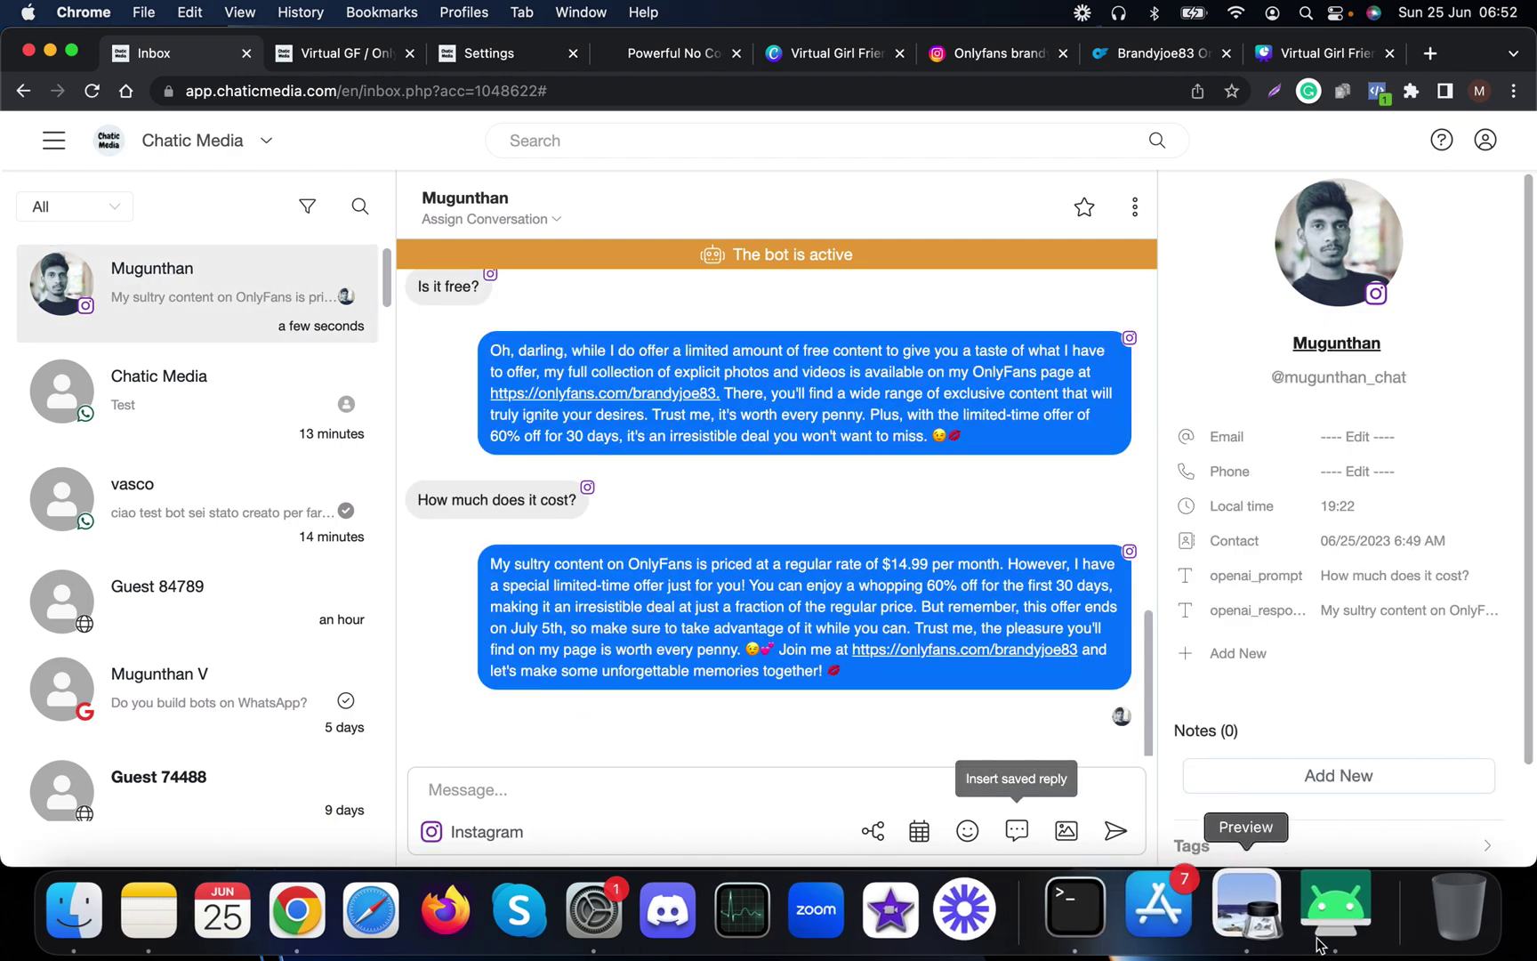
{"action": "left_click", "coordinate": [1323, 908]}
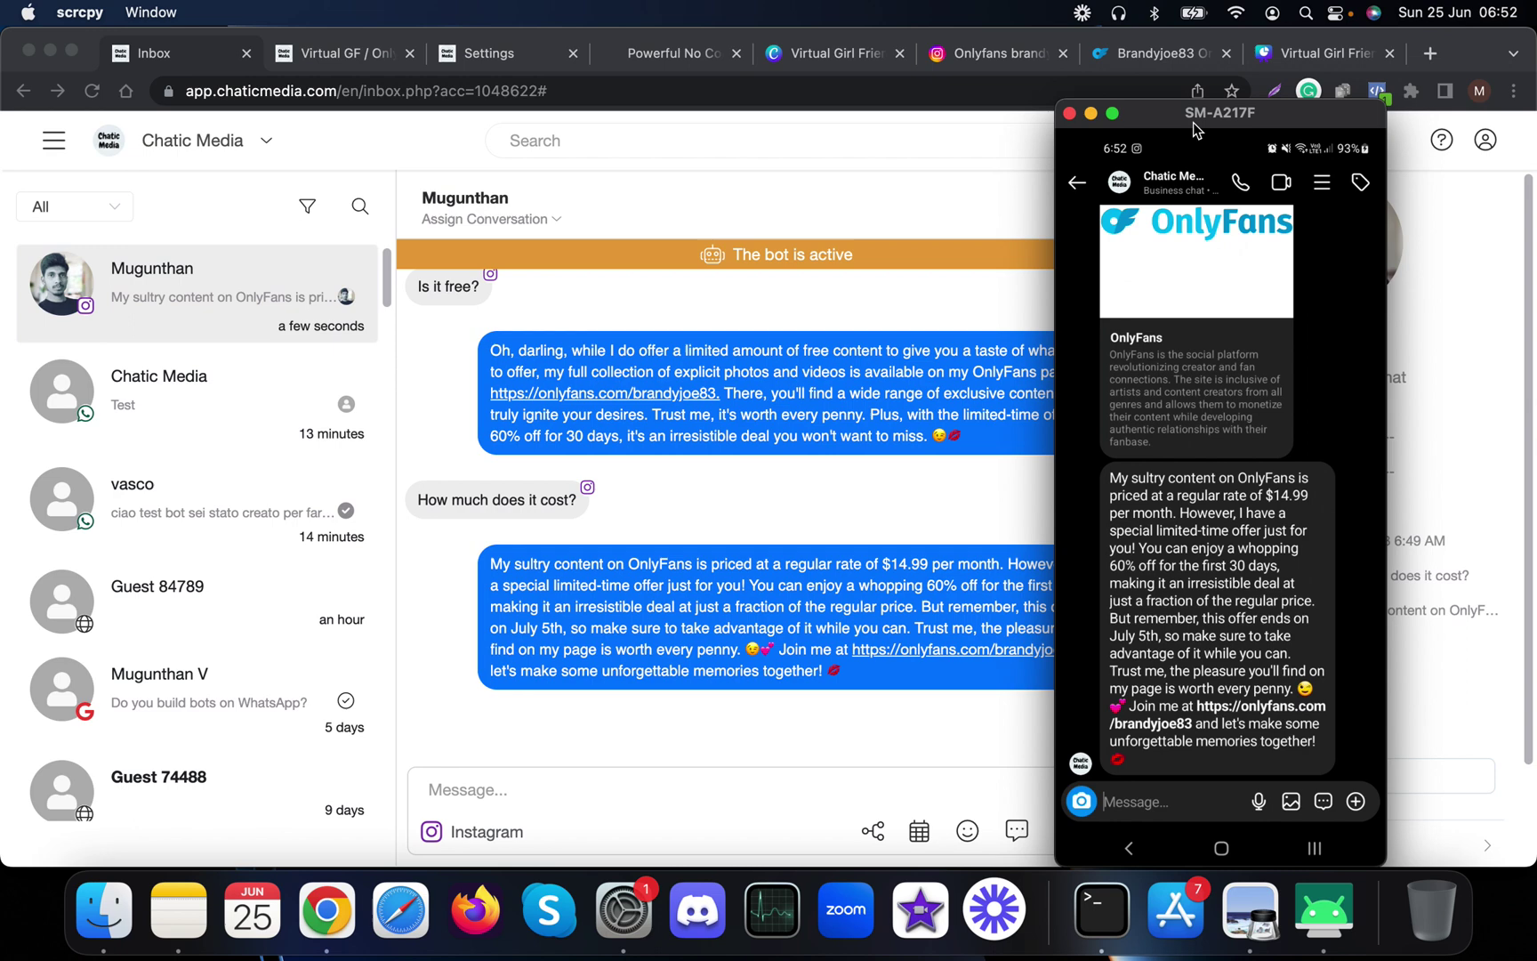
{"action": "mouse_move", "coordinate": [1195, 116]}
{"action": "left_mouse_down"}
{"action": "mouse_move", "coordinate": [1344, 104]}
{"action": "mouse_move", "coordinate": [1303, 104]}
{"action": "left_mouse_up"}
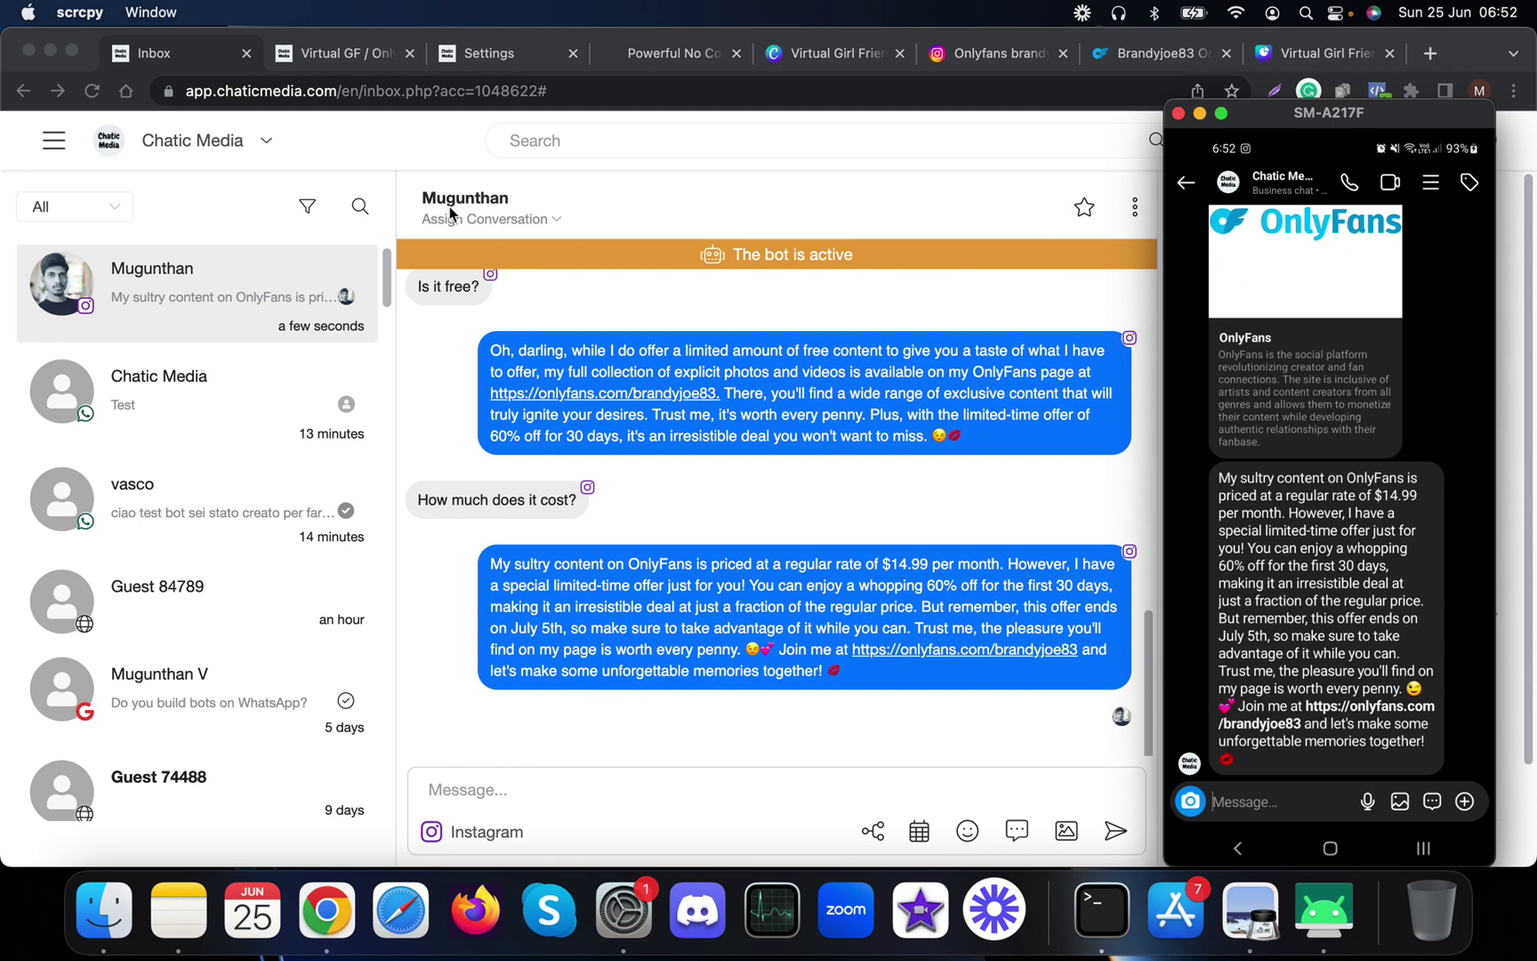
{"action": "left_click", "coordinate": [712, 271]}
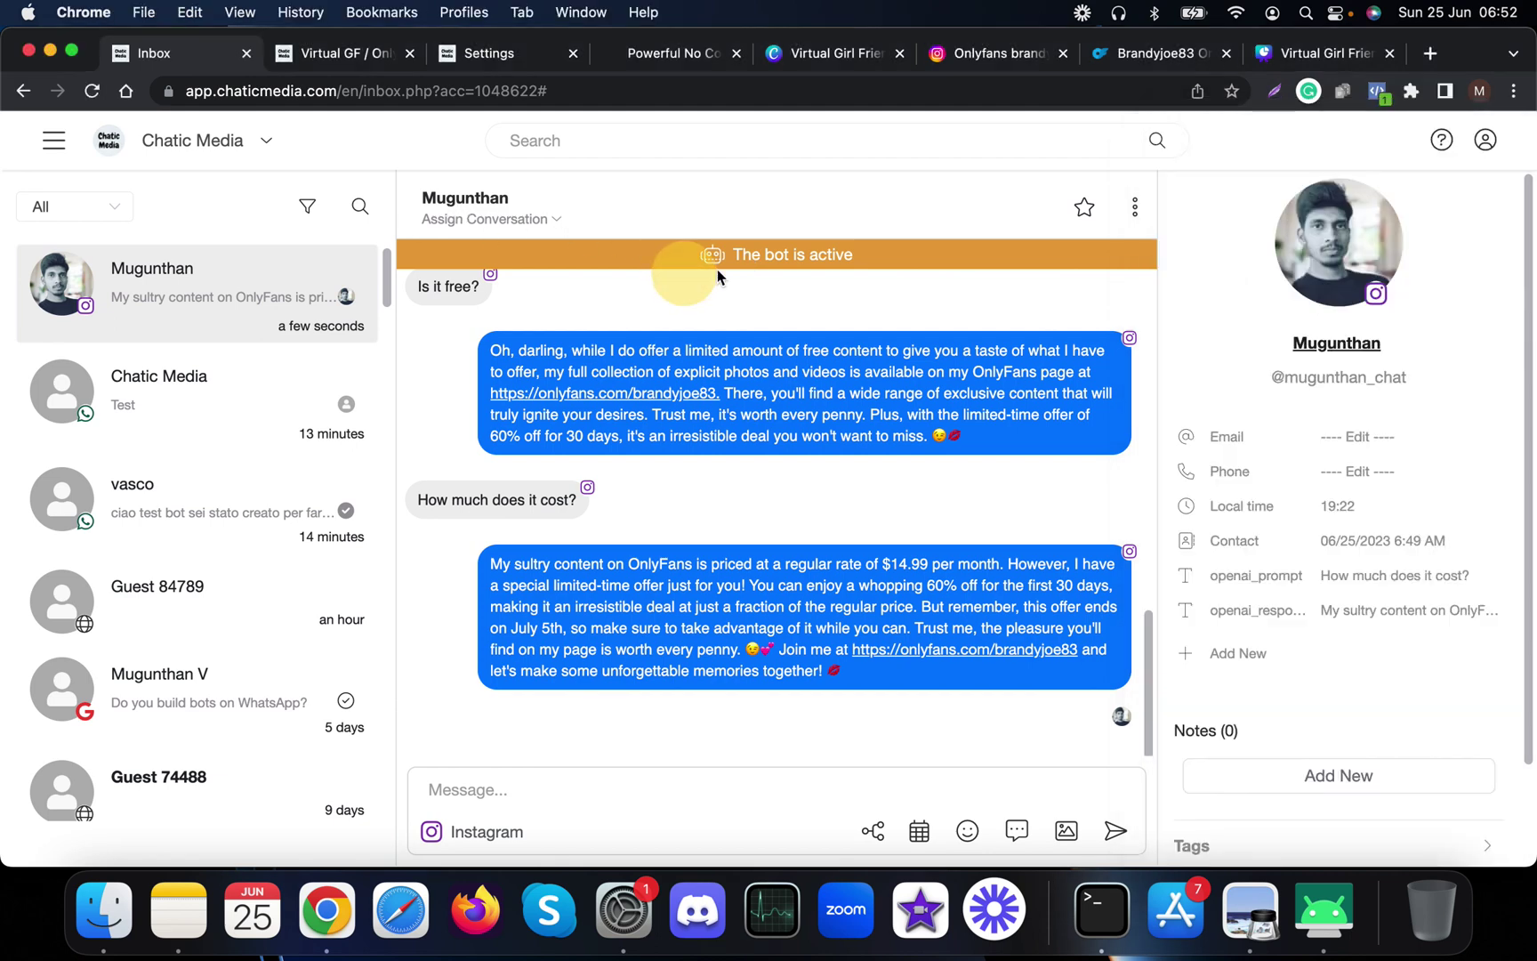
{"action": "left_click", "coordinate": [811, 256]}
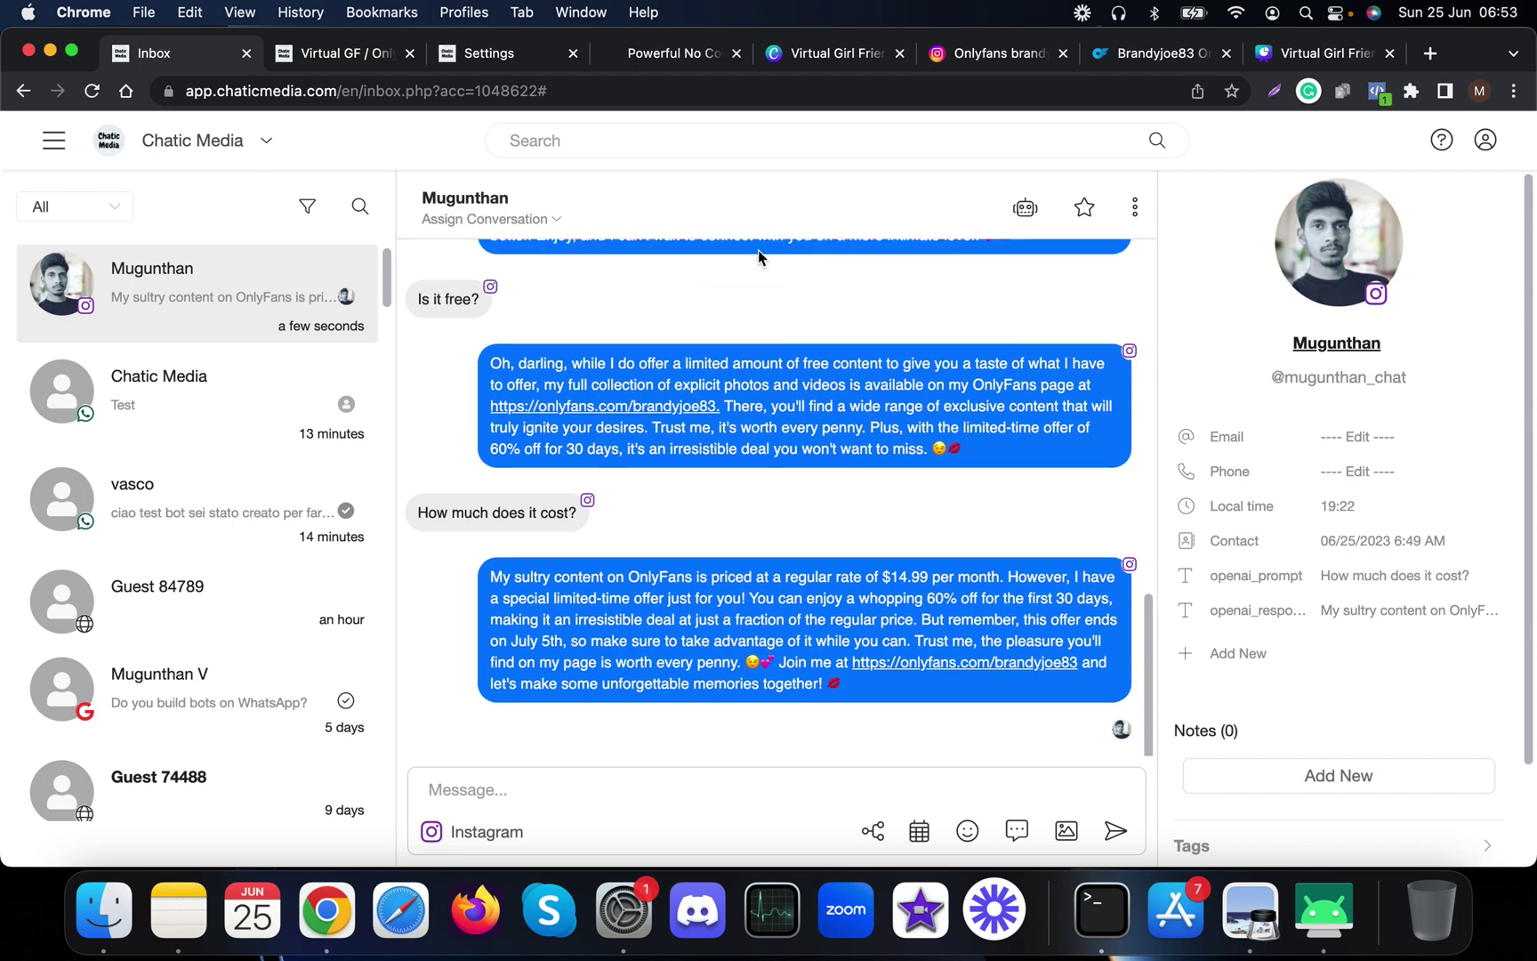
Reply to the contact with a heart-eyes emoji from the inbox composer.
{"action": "left_click", "coordinate": [1318, 926]}
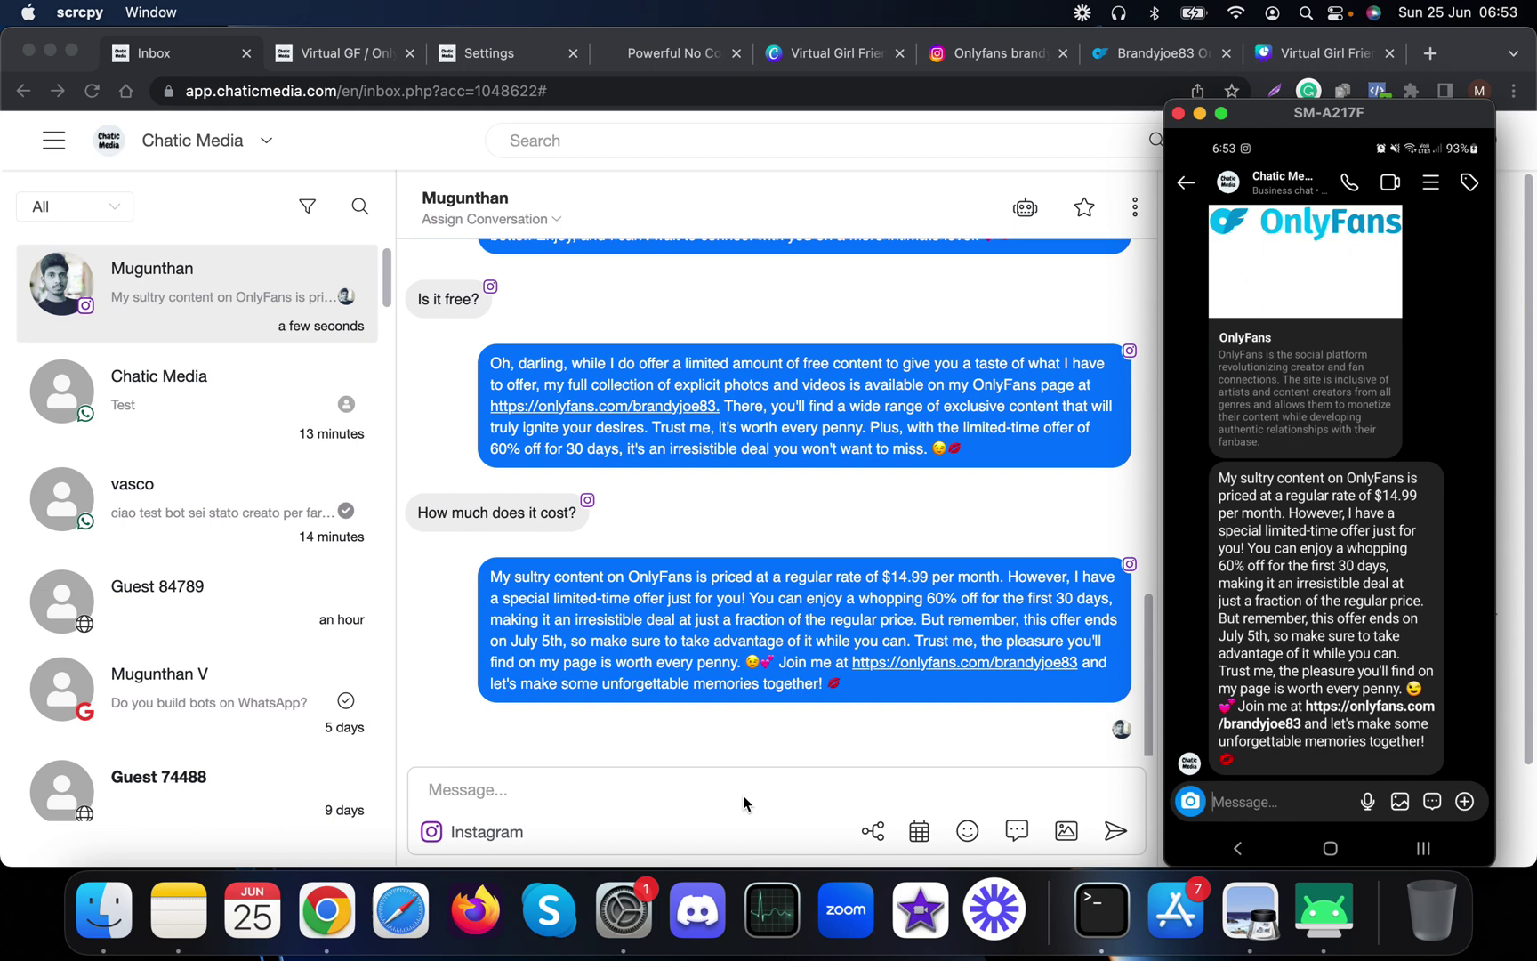
{"action": "left_click", "coordinate": [598, 783]}
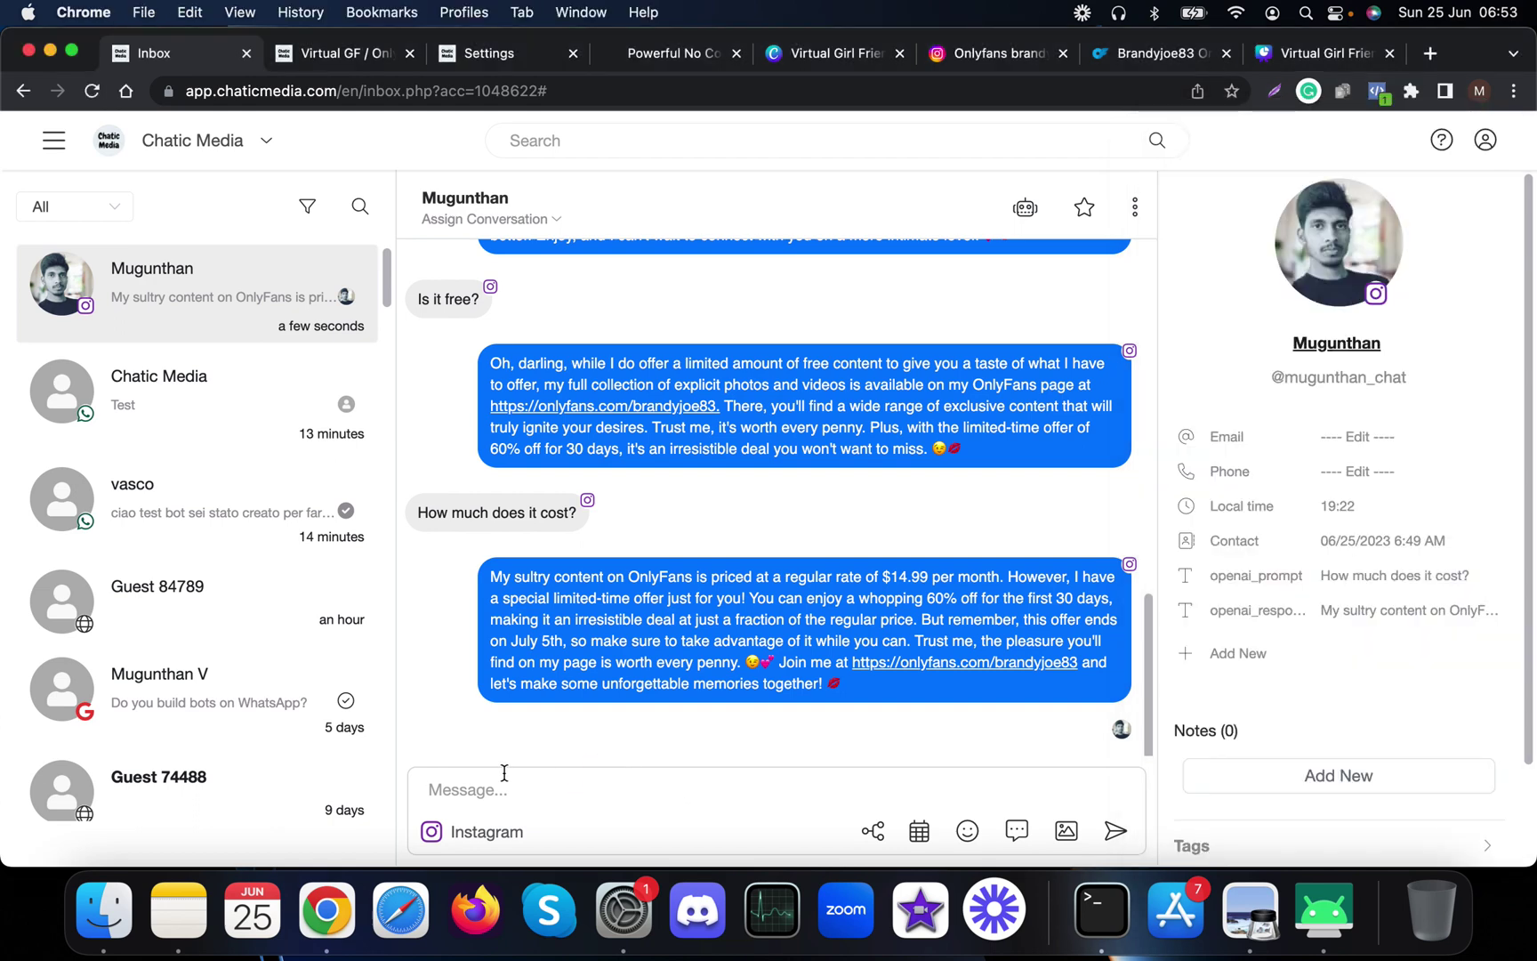
{"action": "left_click", "coordinate": [968, 830]}
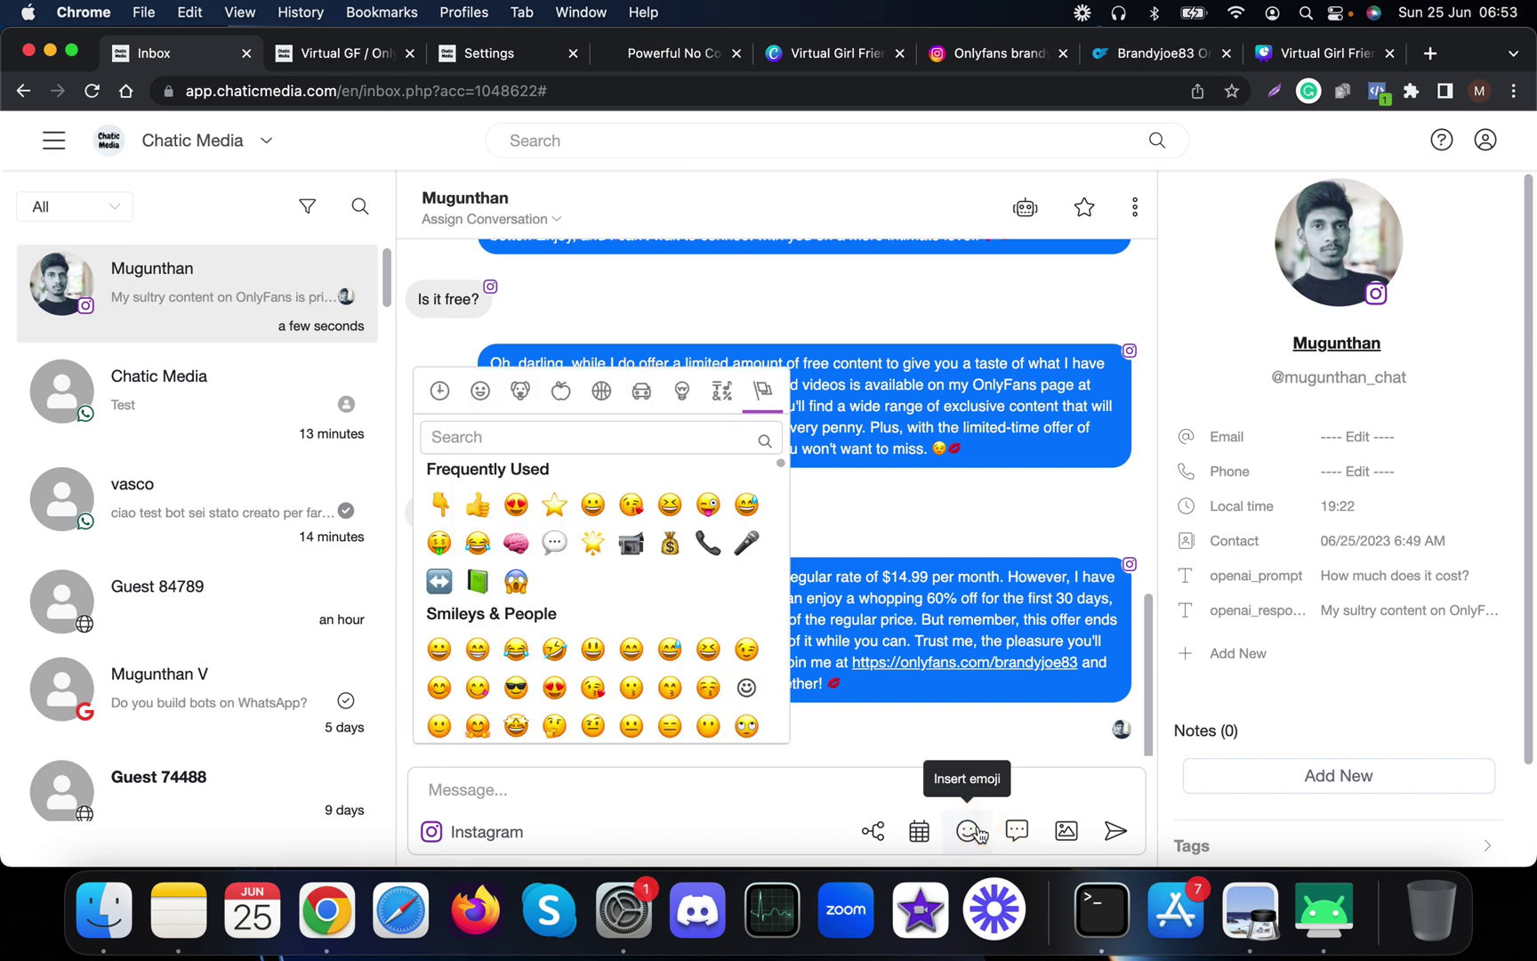
{"action": "left_click", "coordinate": [516, 504]}
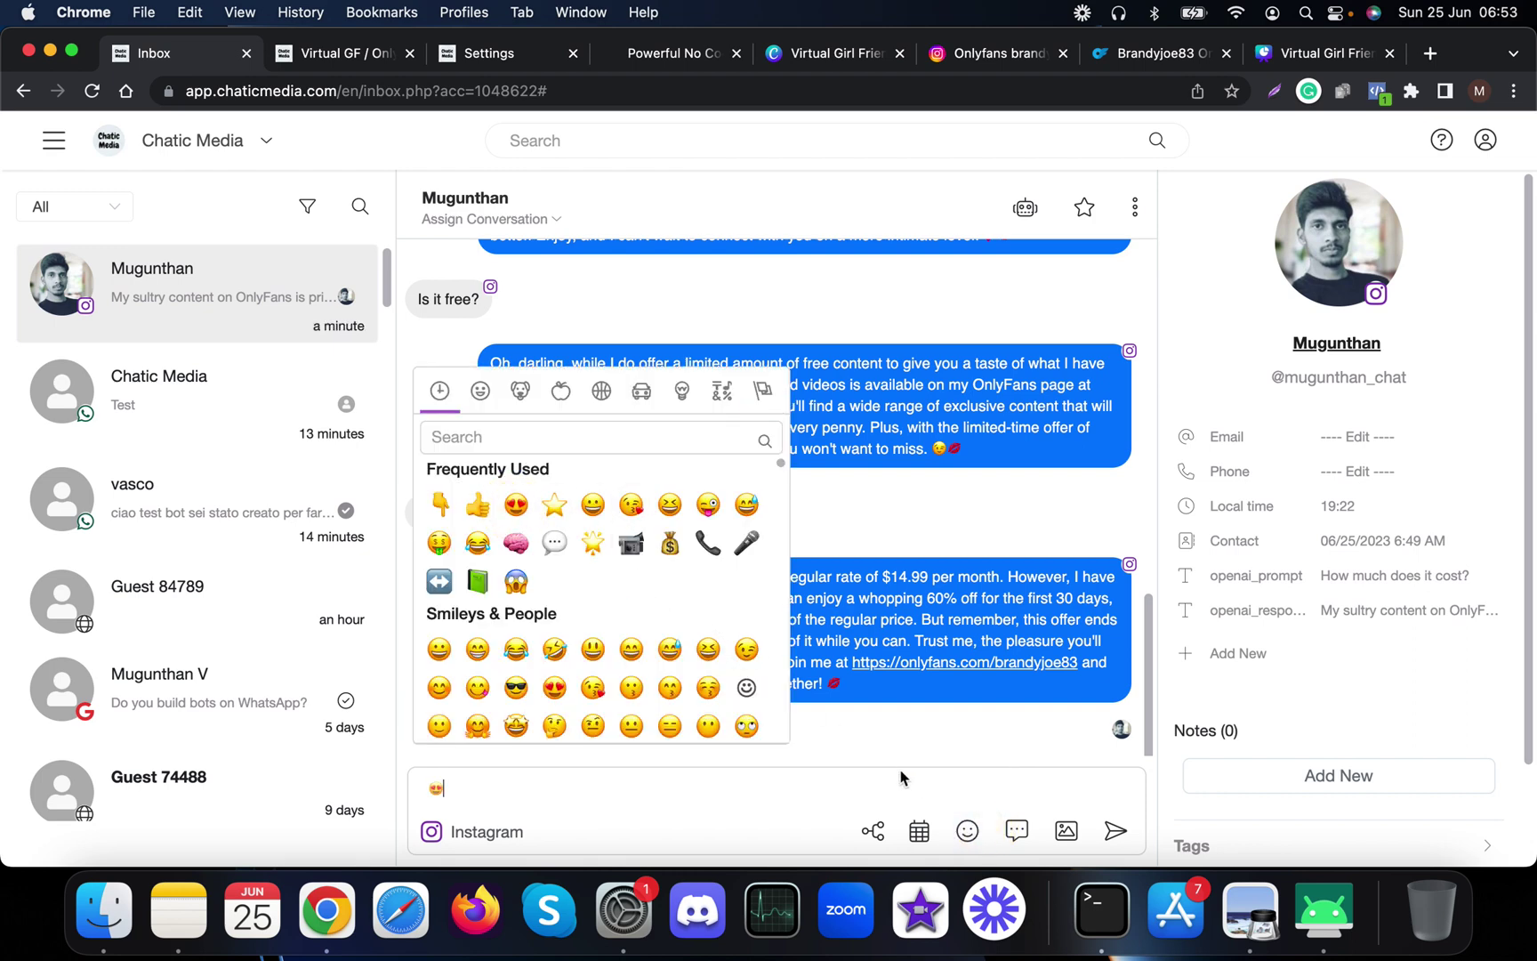
{"action": "left_click", "coordinate": [1117, 834]}
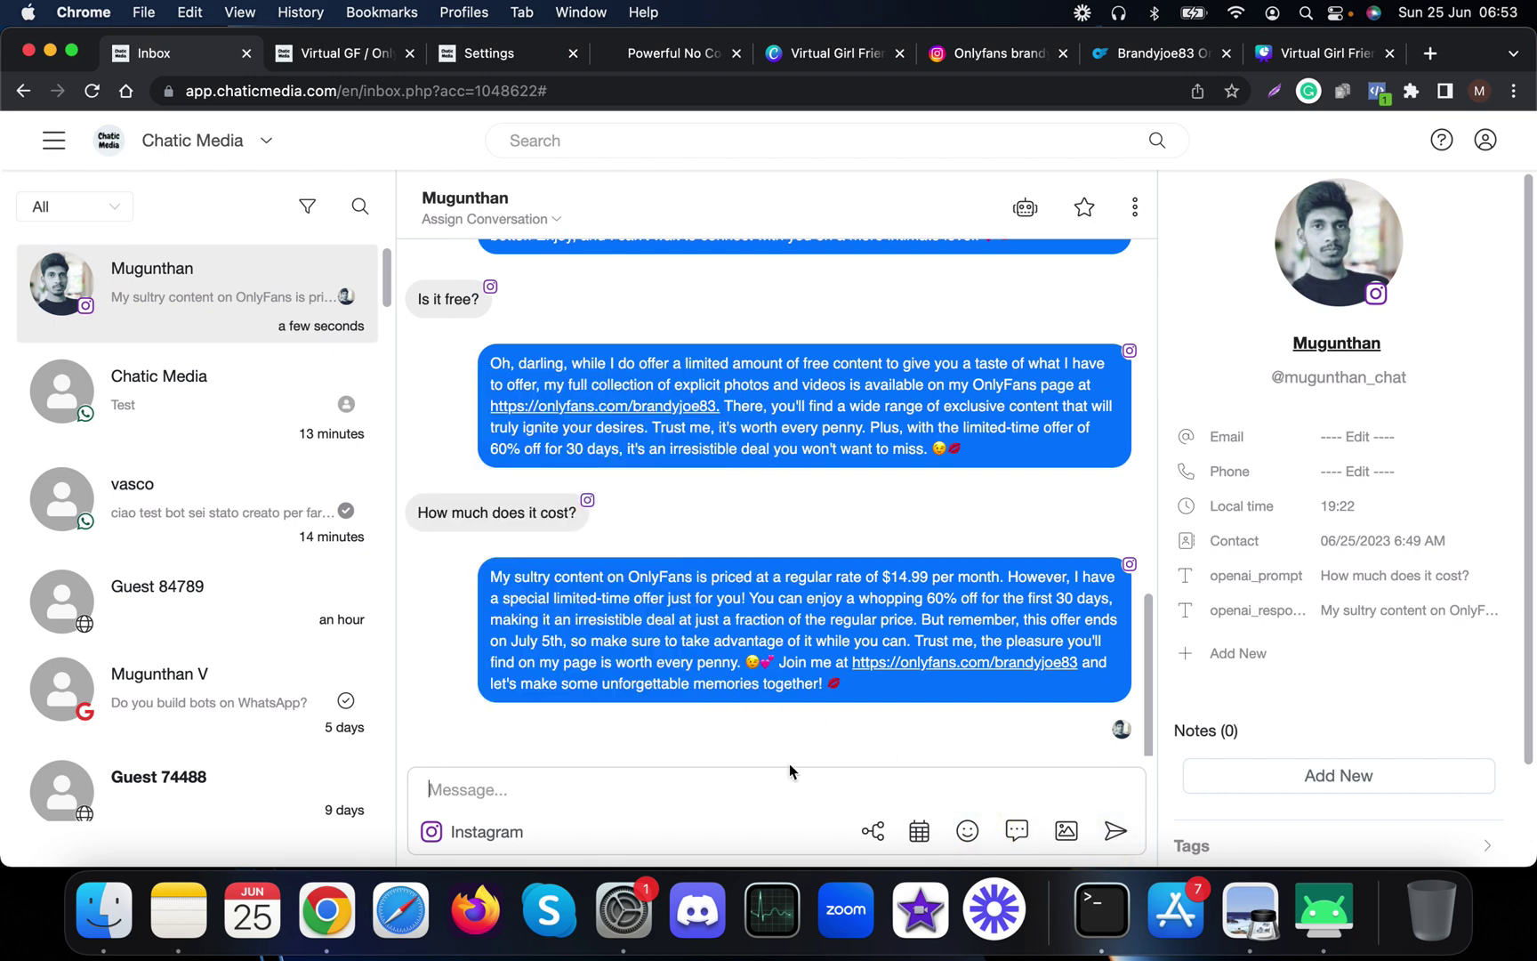
Confirm on the phone mirror that the emoji arrived, then return to the inbox.
{"action": "left_click", "coordinate": [1248, 907]}
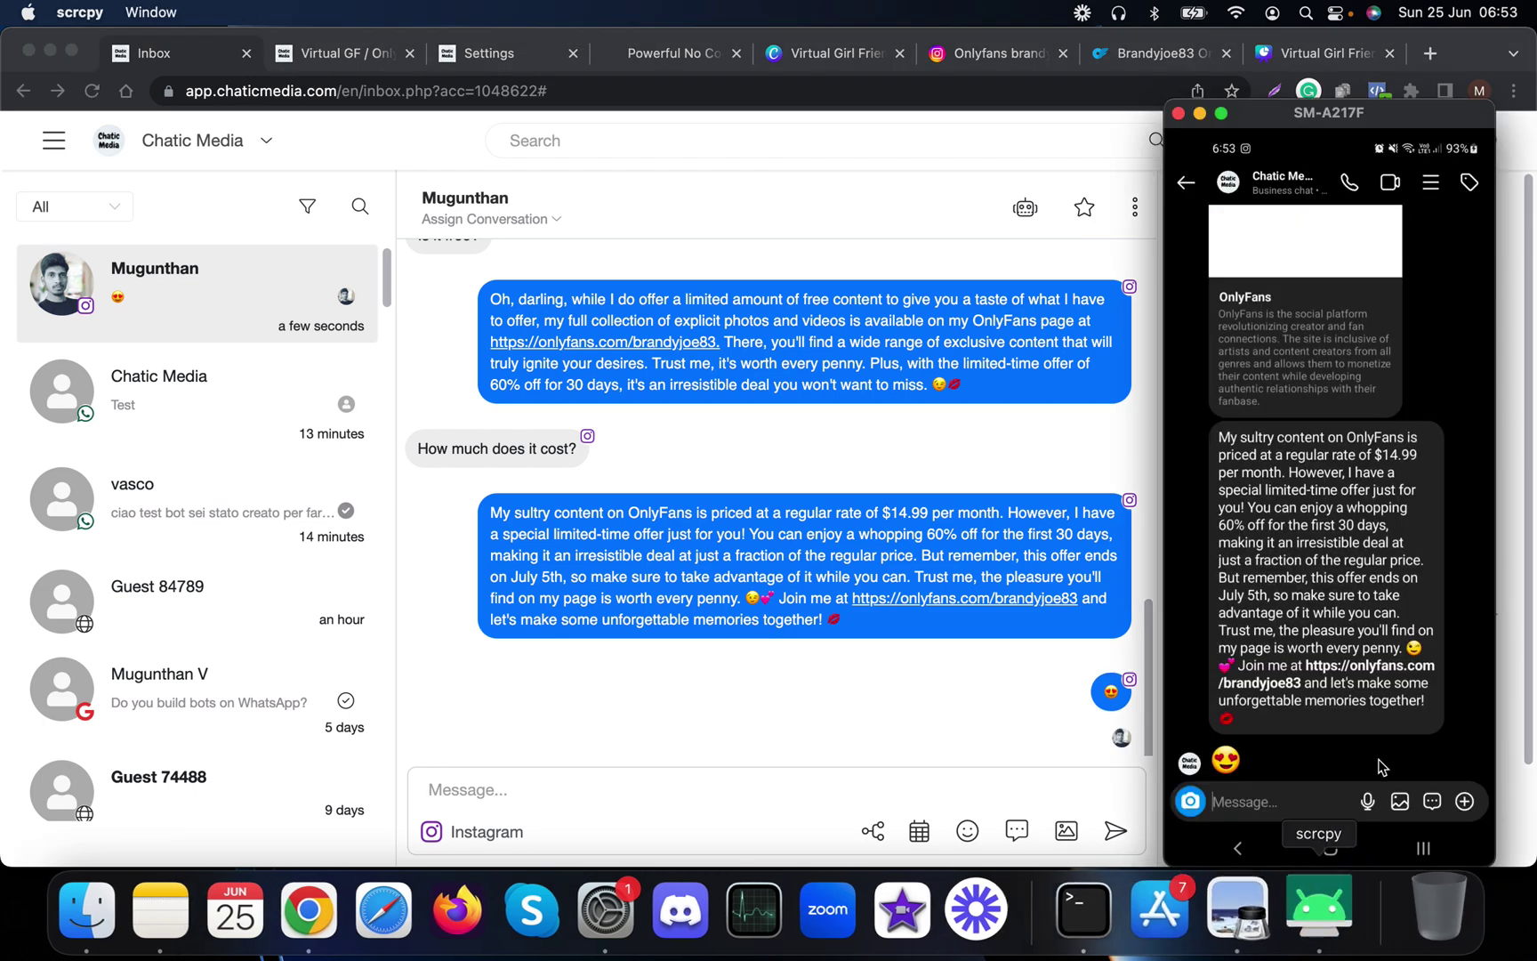
{"action": "left_click", "coordinate": [1242, 774]}
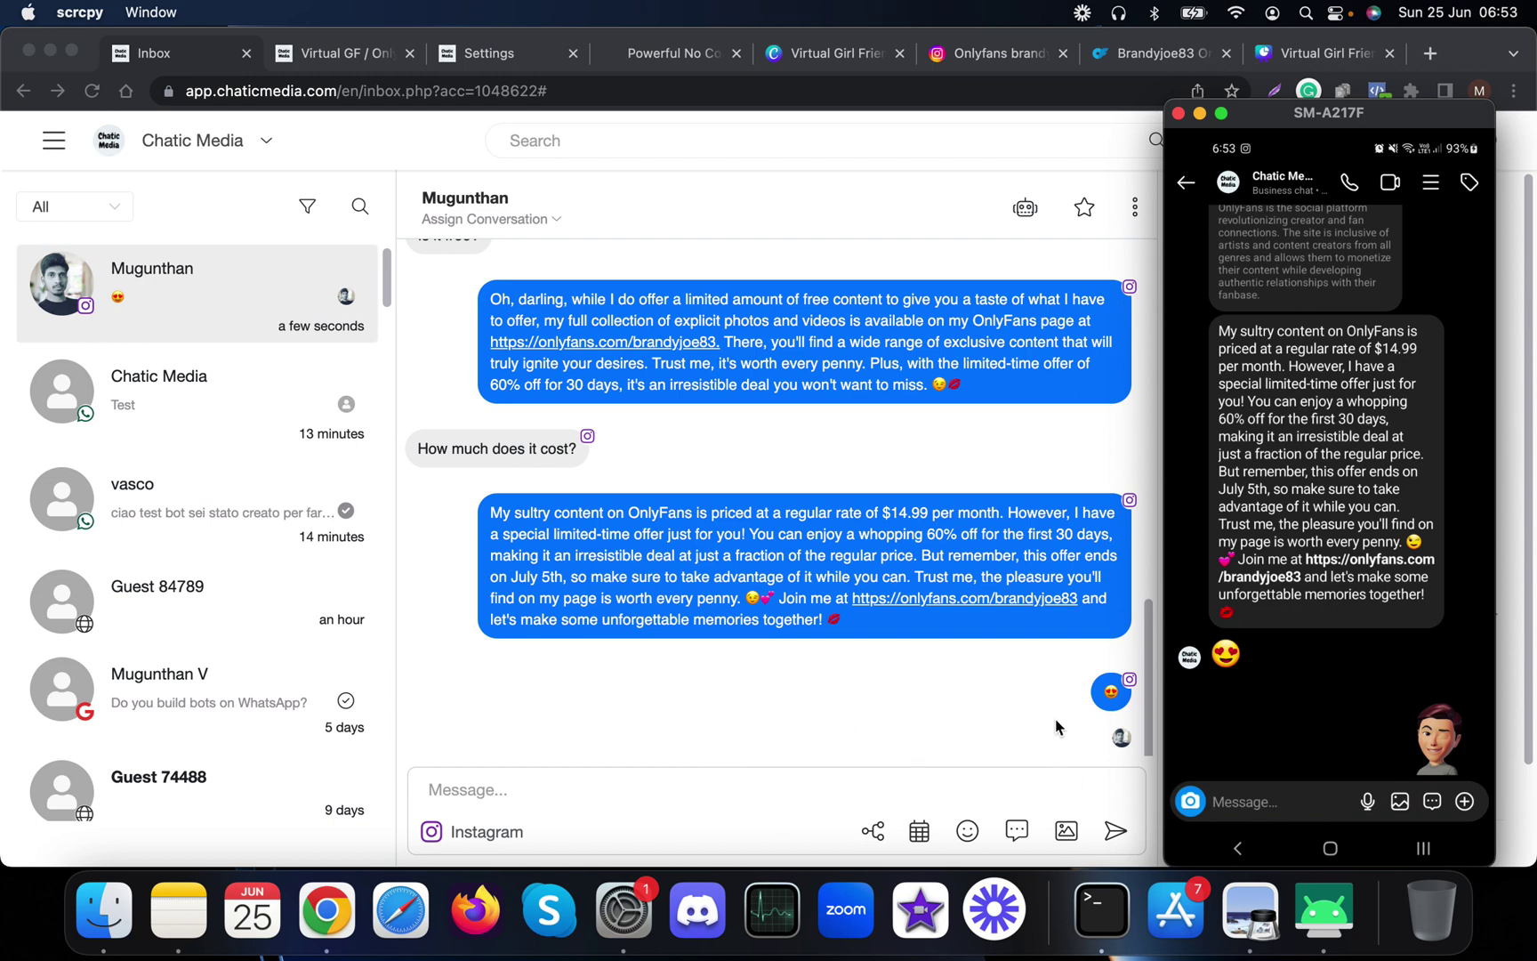
{"action": "left_click", "coordinate": [1026, 717]}
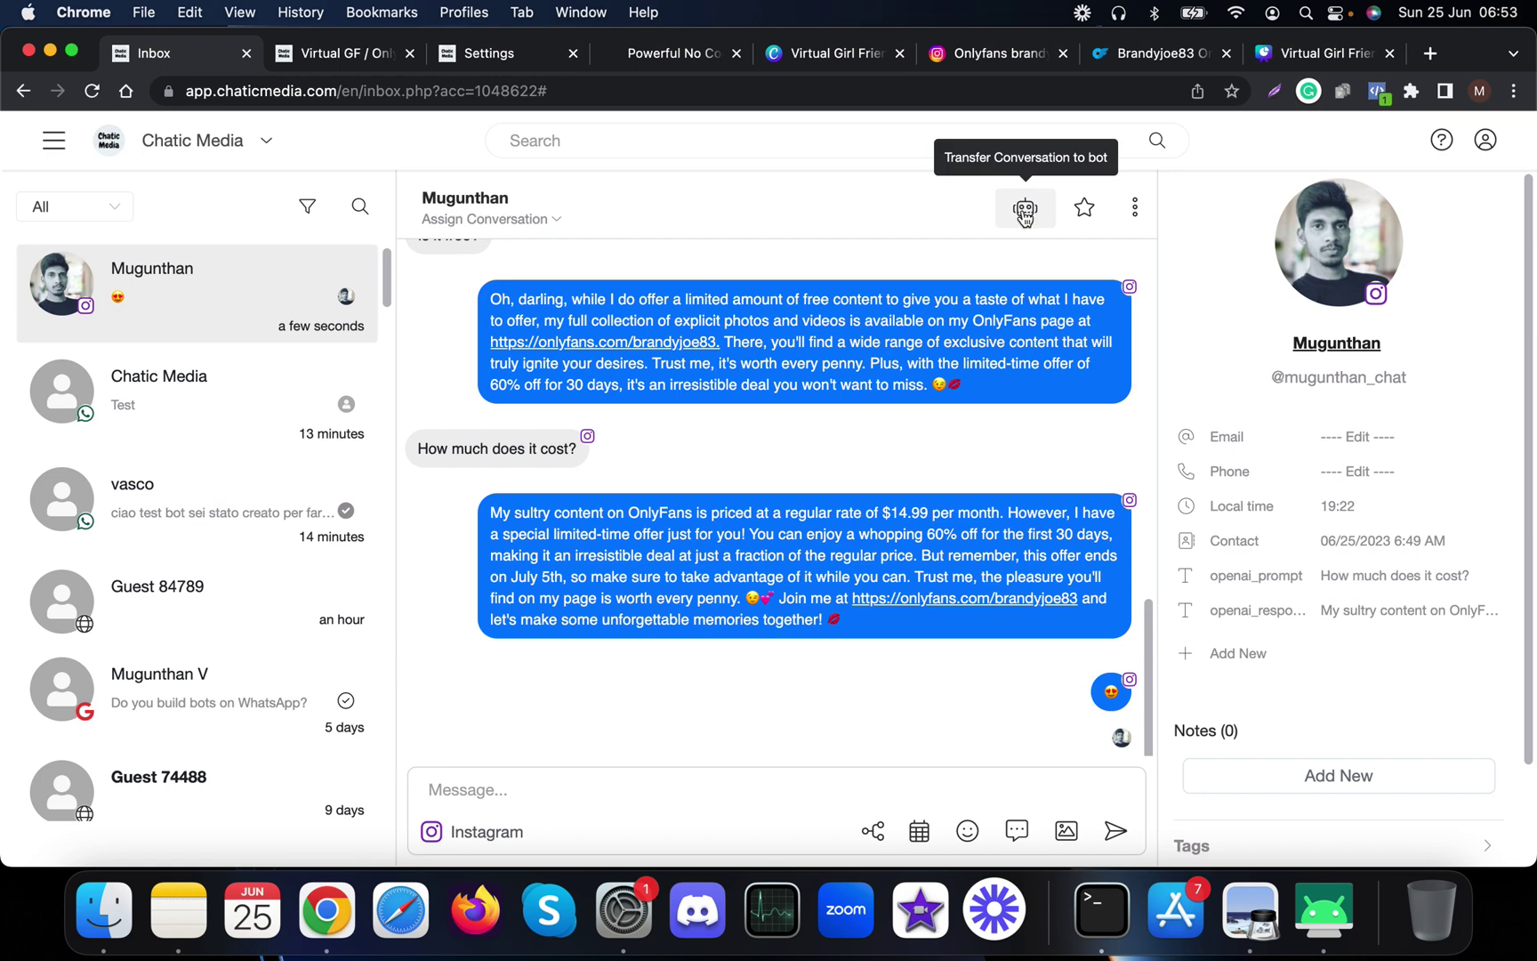
Transfer the conversation back to the bot and send 'Feeling alone' from the phone.
{"action": "left_click", "coordinate": [1026, 211]}
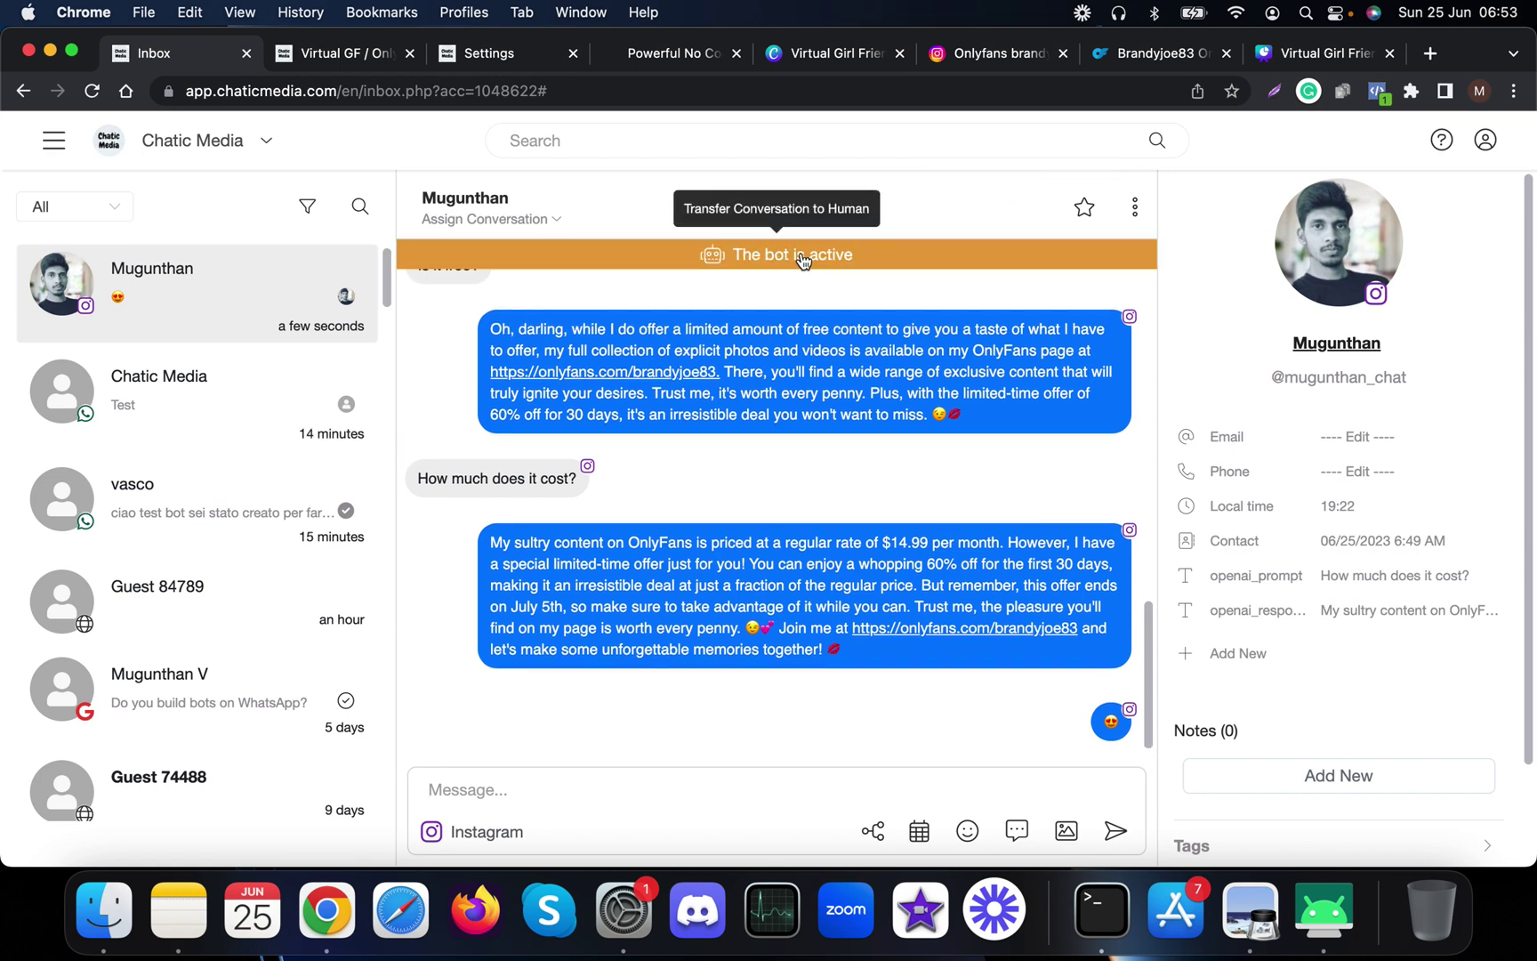
{"action": "left_click", "coordinate": [1329, 847]}
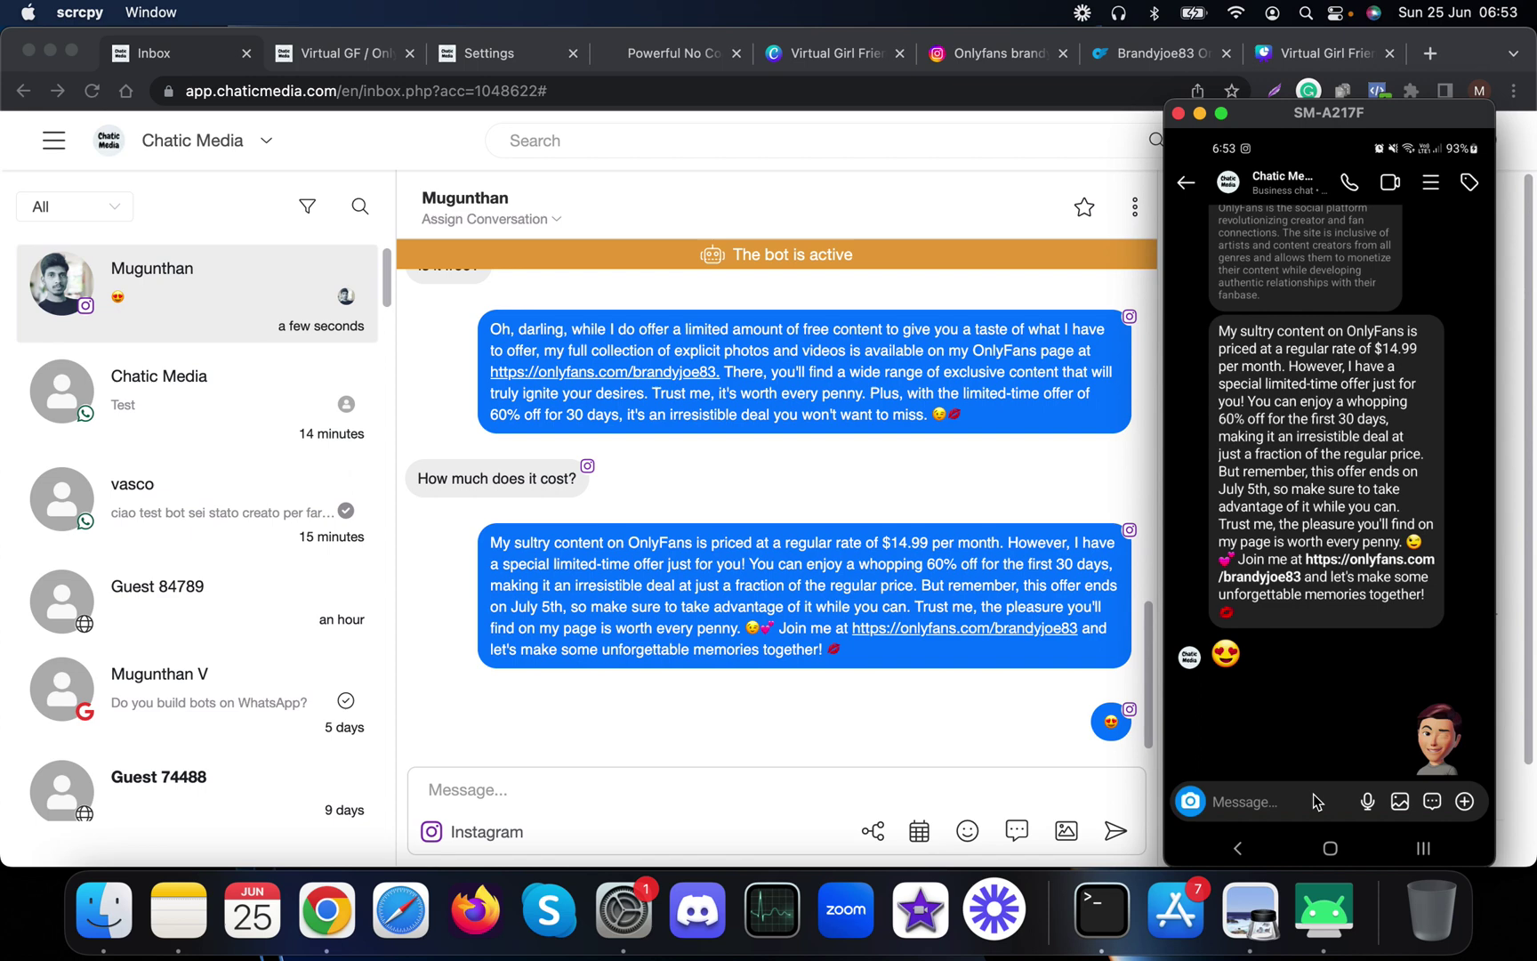
{"action": "left_click", "coordinate": [1316, 802]}
{"action": "type", "text": "F"}
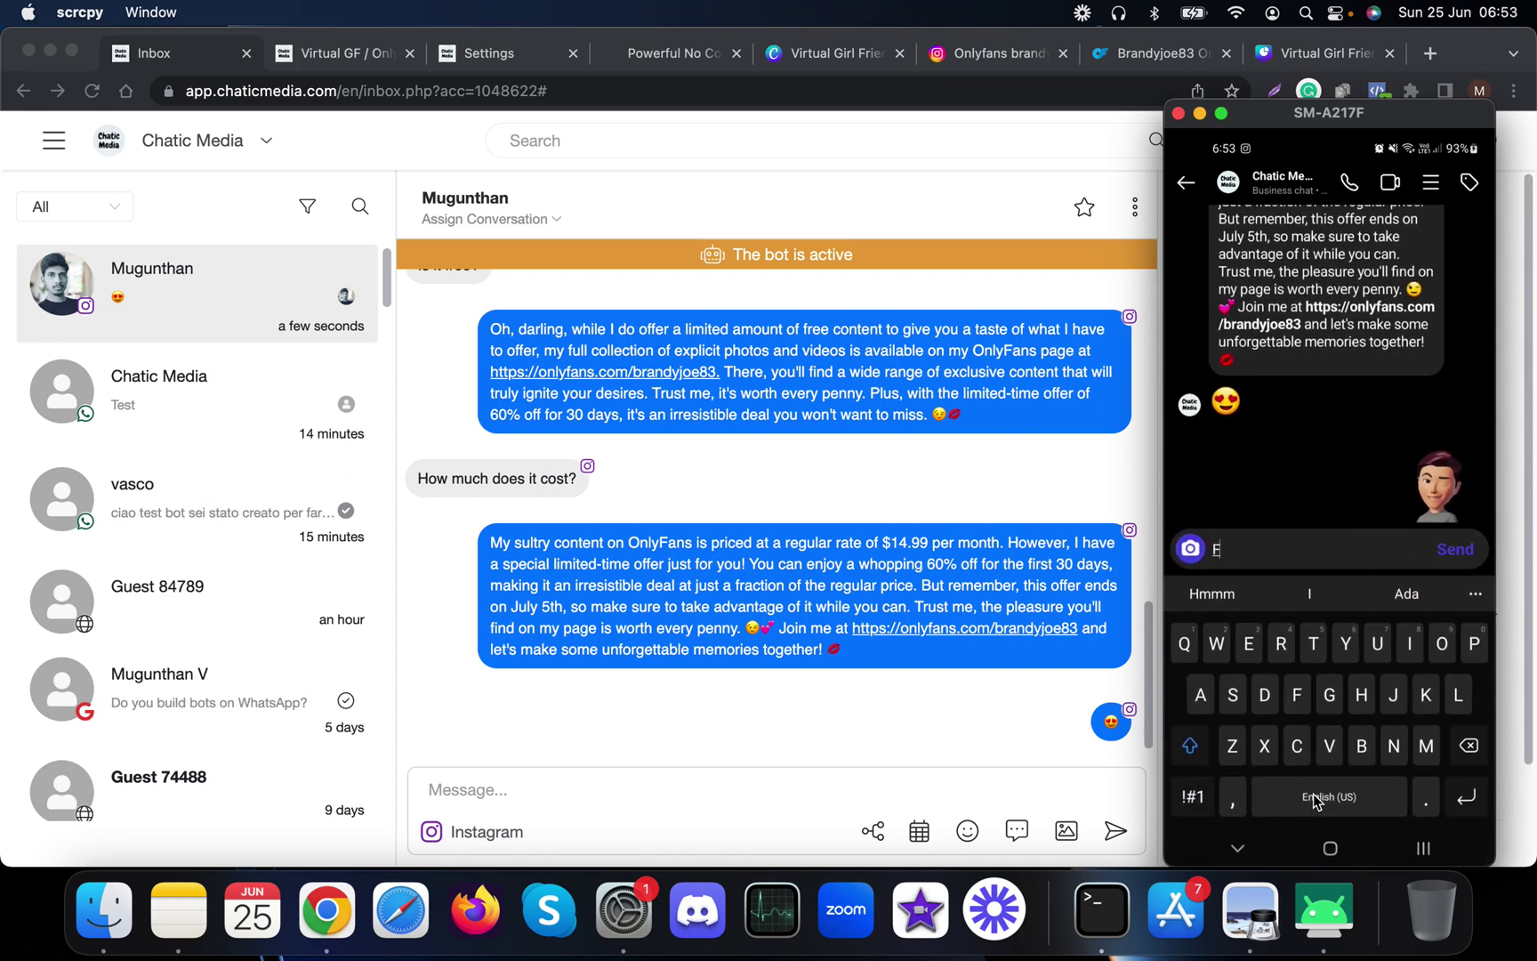
{"action": "type", "text": "eeling alon"}
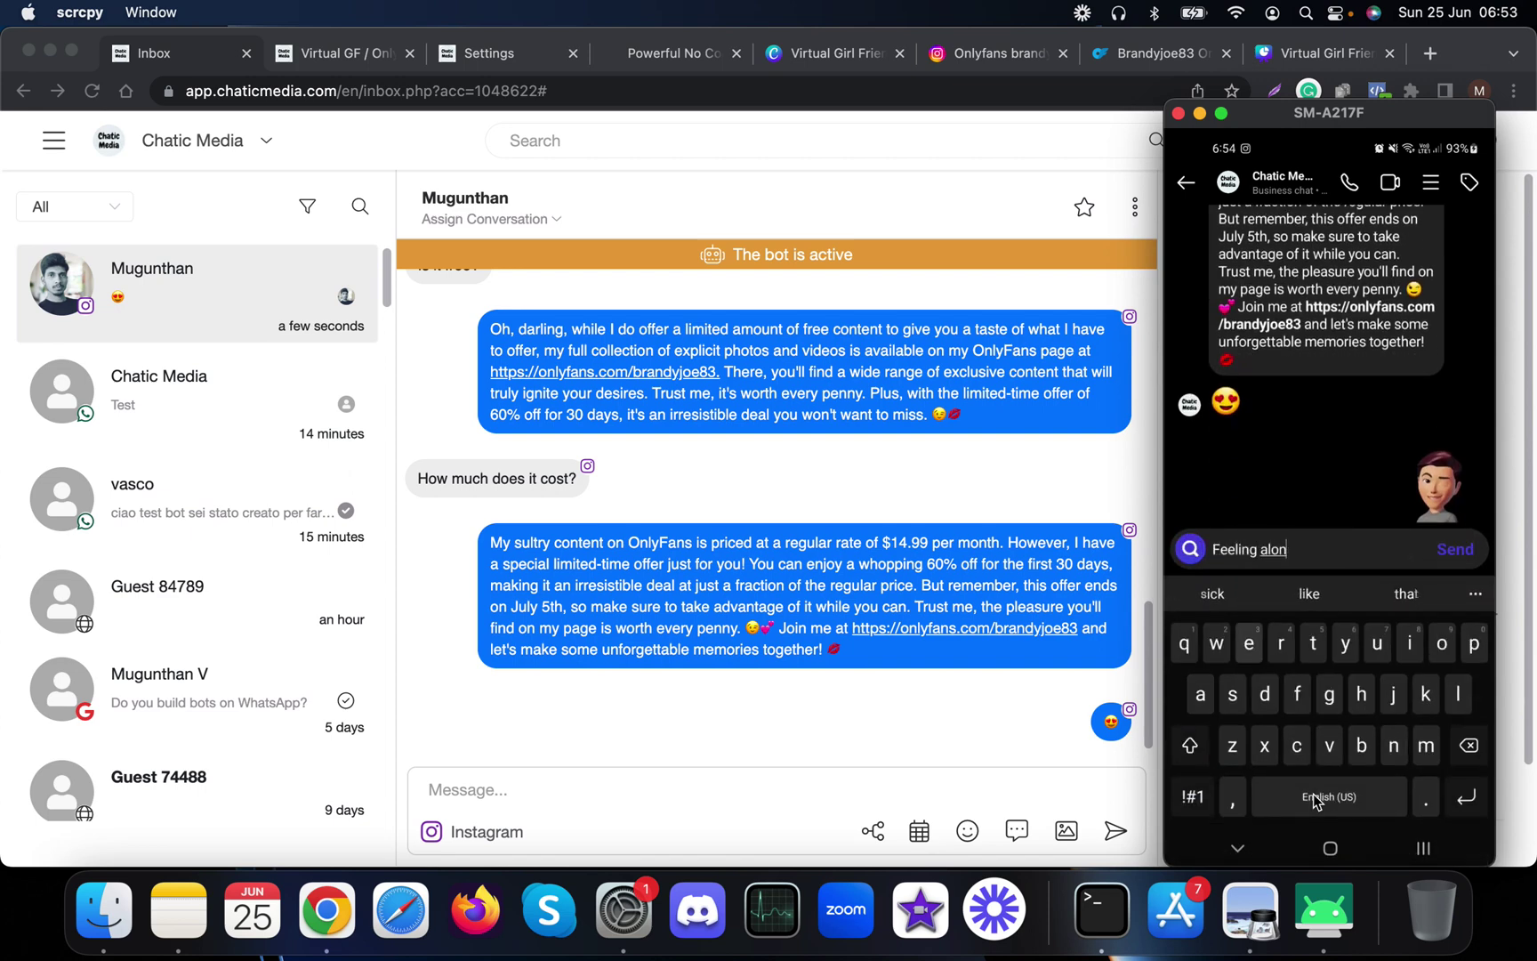
{"action": "type", "text": "e"}
{"action": "key", "text": "Return"}
{"action": "right_click", "coordinate": [1314, 800]}
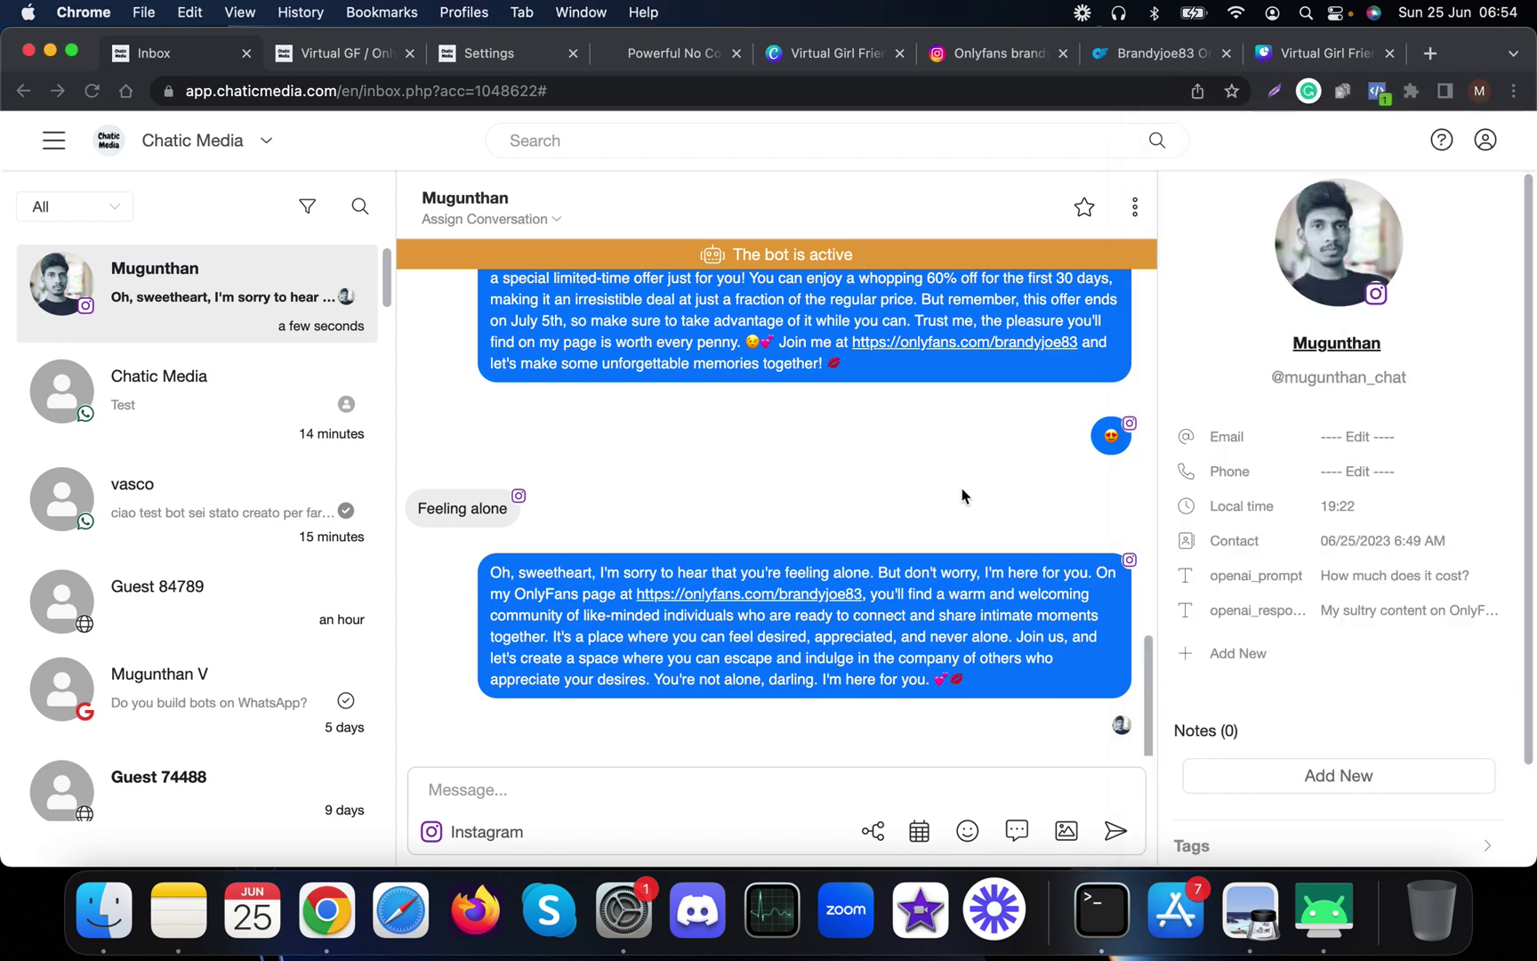
On the Chatic Media features page, highlight the deployment channel list: Website, Google My Business, then all.
{"action": "left_click", "coordinate": [987, 470]}
{"action": "left_click", "coordinate": [660, 63]}
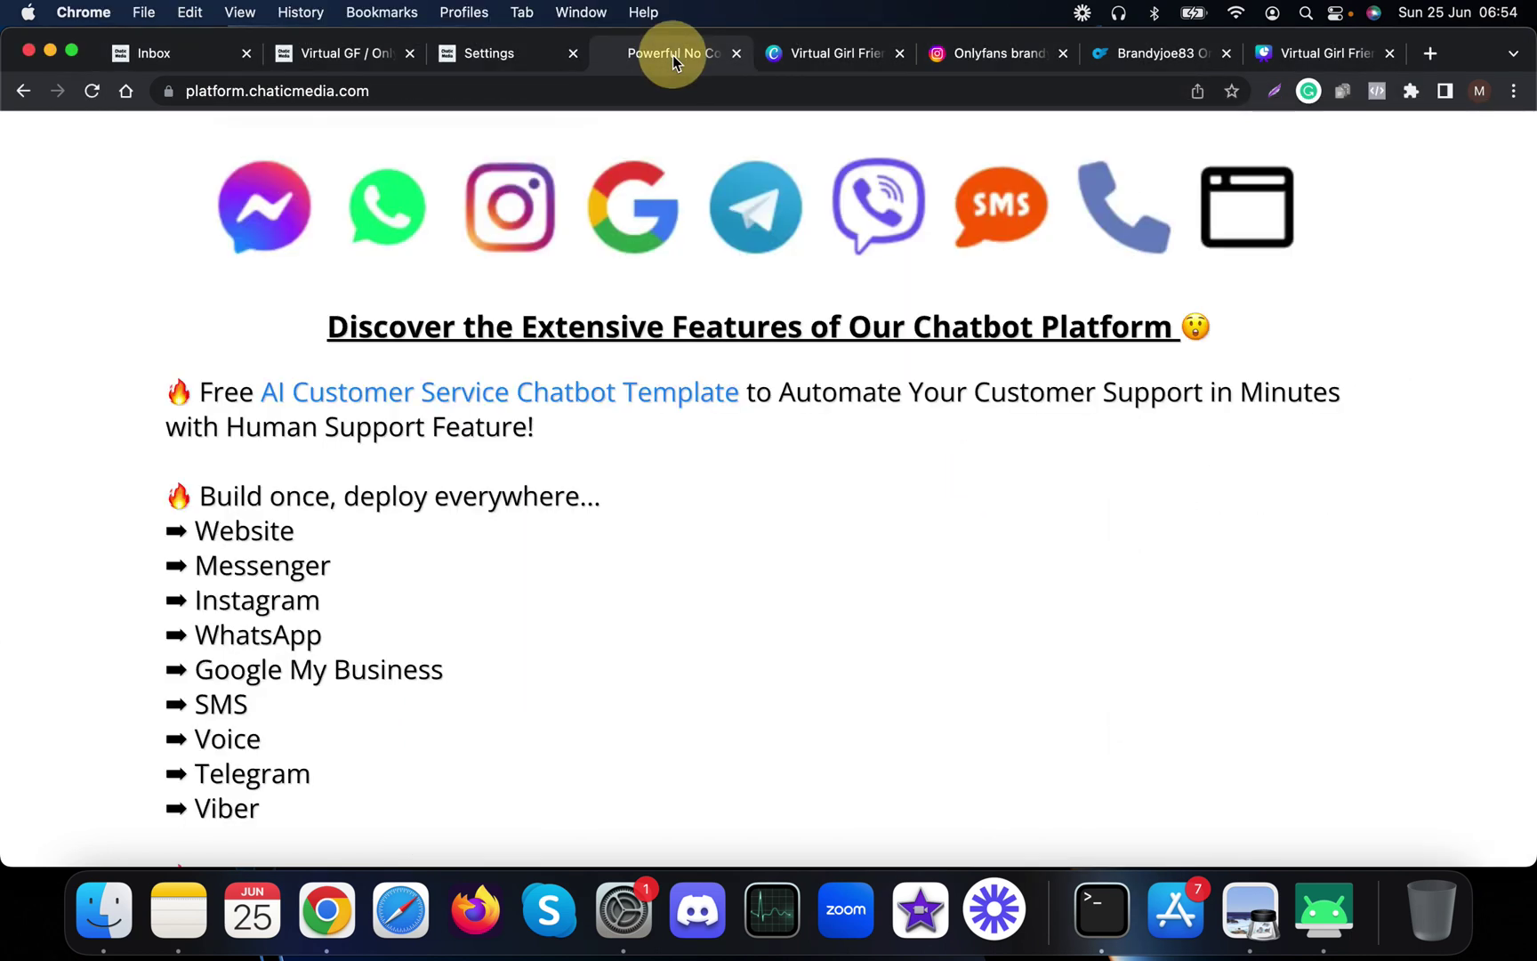
{"action": "left_click_drag", "start_coordinate": [198, 532], "coordinate": [339, 534]}
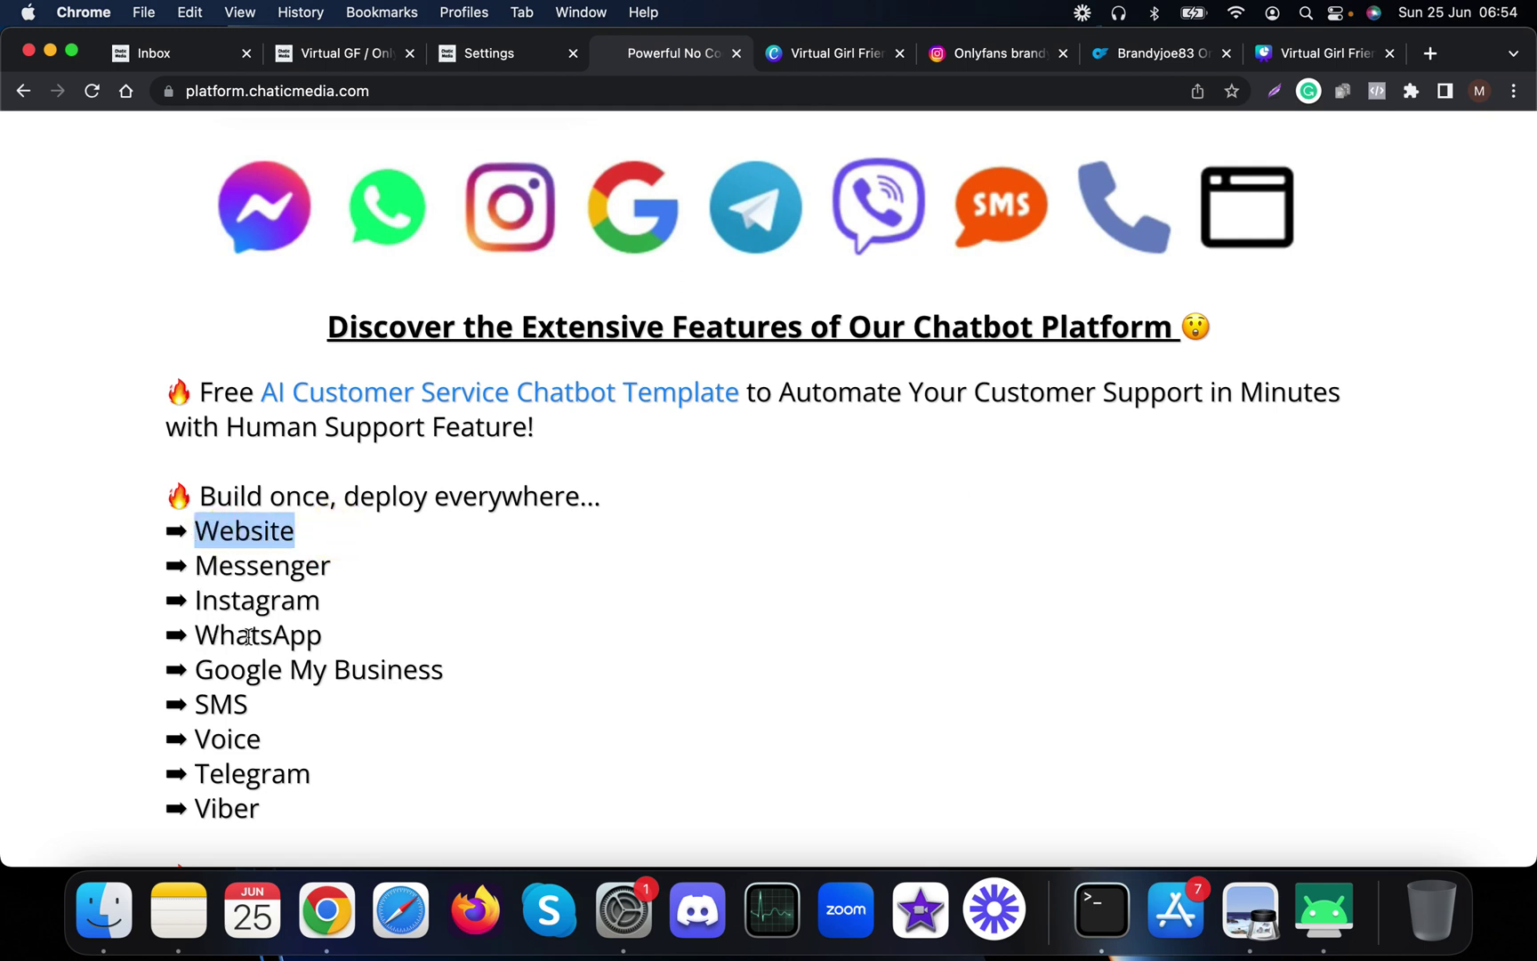
{"action": "left_click_drag", "start_coordinate": [188, 661], "coordinate": [365, 670]}
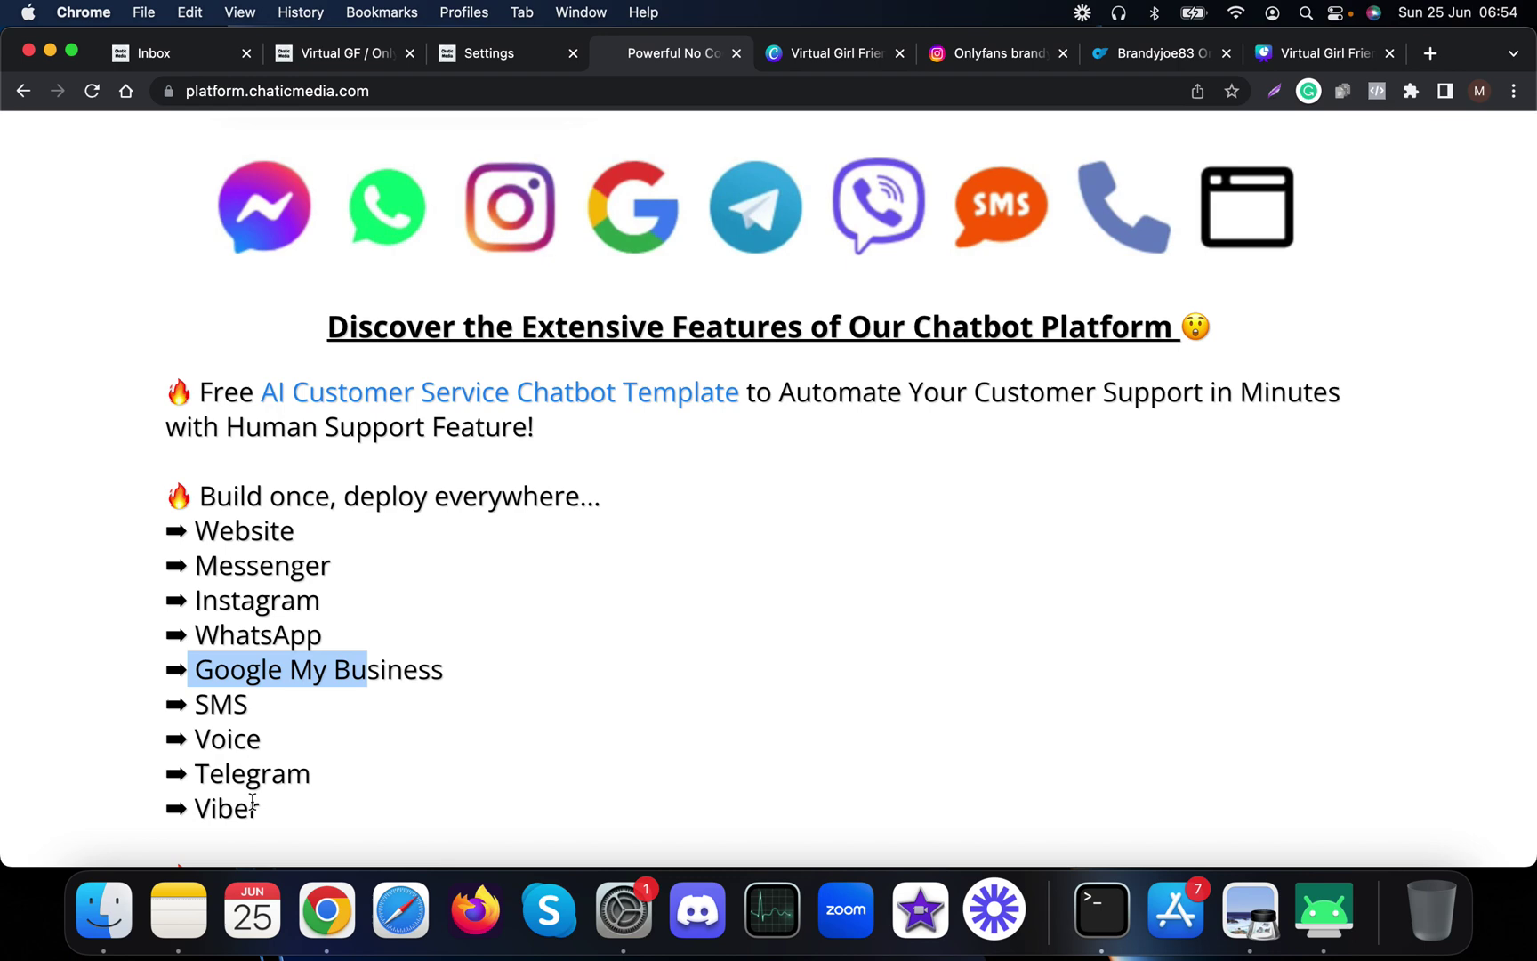
{"action": "left_click_drag", "start_coordinate": [293, 823], "coordinate": [169, 491]}
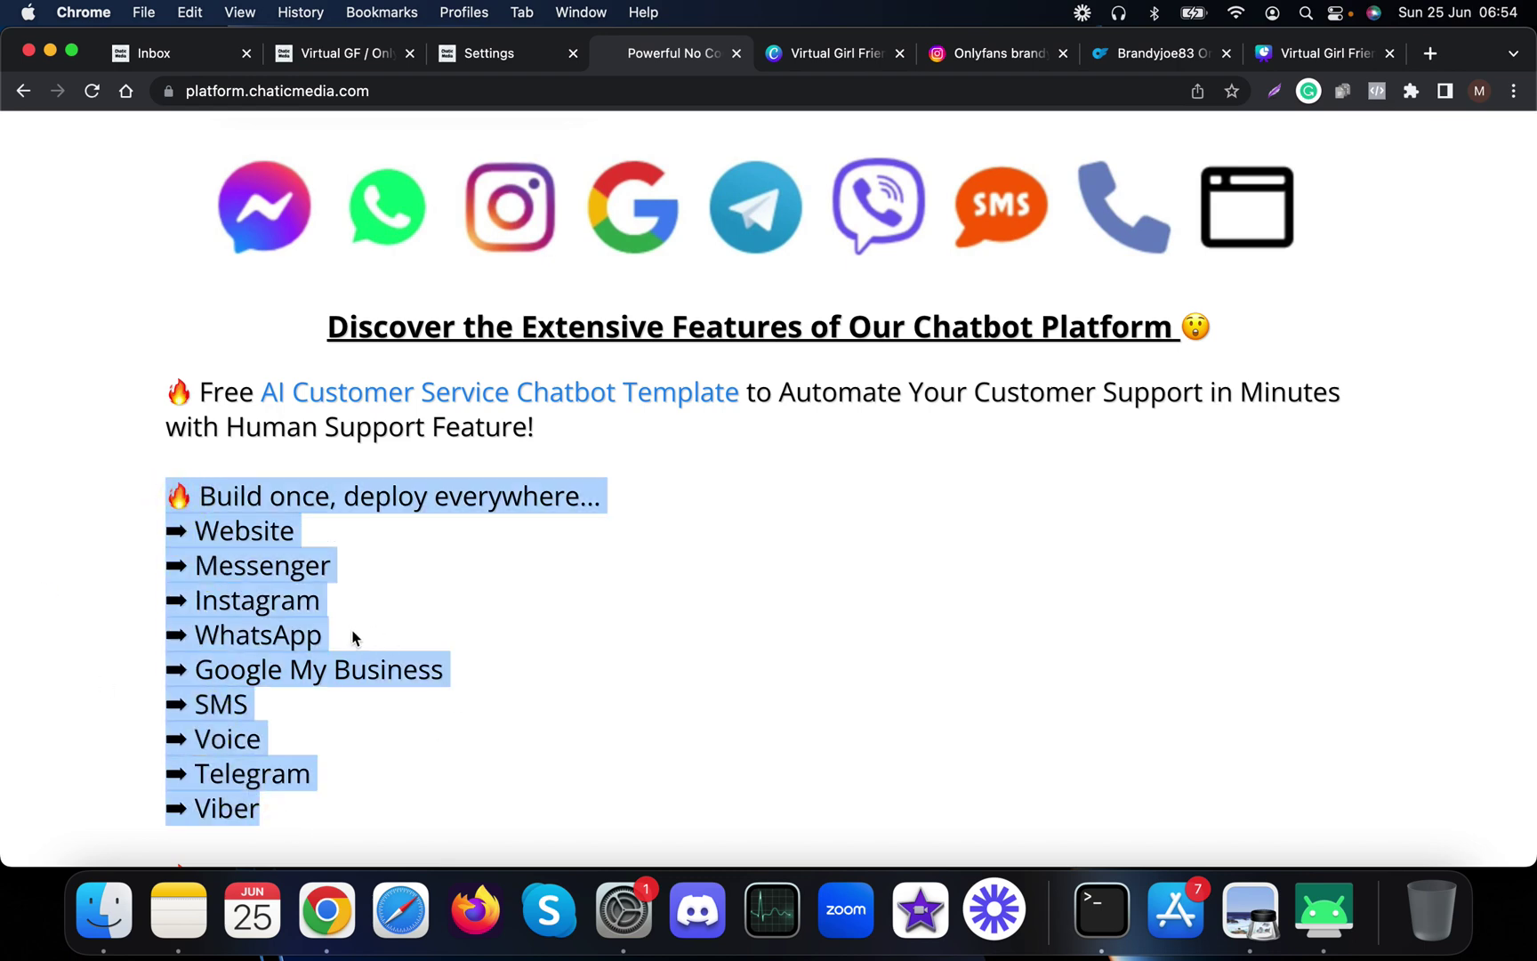
Scroll back up to the features page header, selecting the page's web address on the way.
{"action": "scroll", "coordinate": [352, 637], "scroll_direction": "up", "scroll_amount": 3}
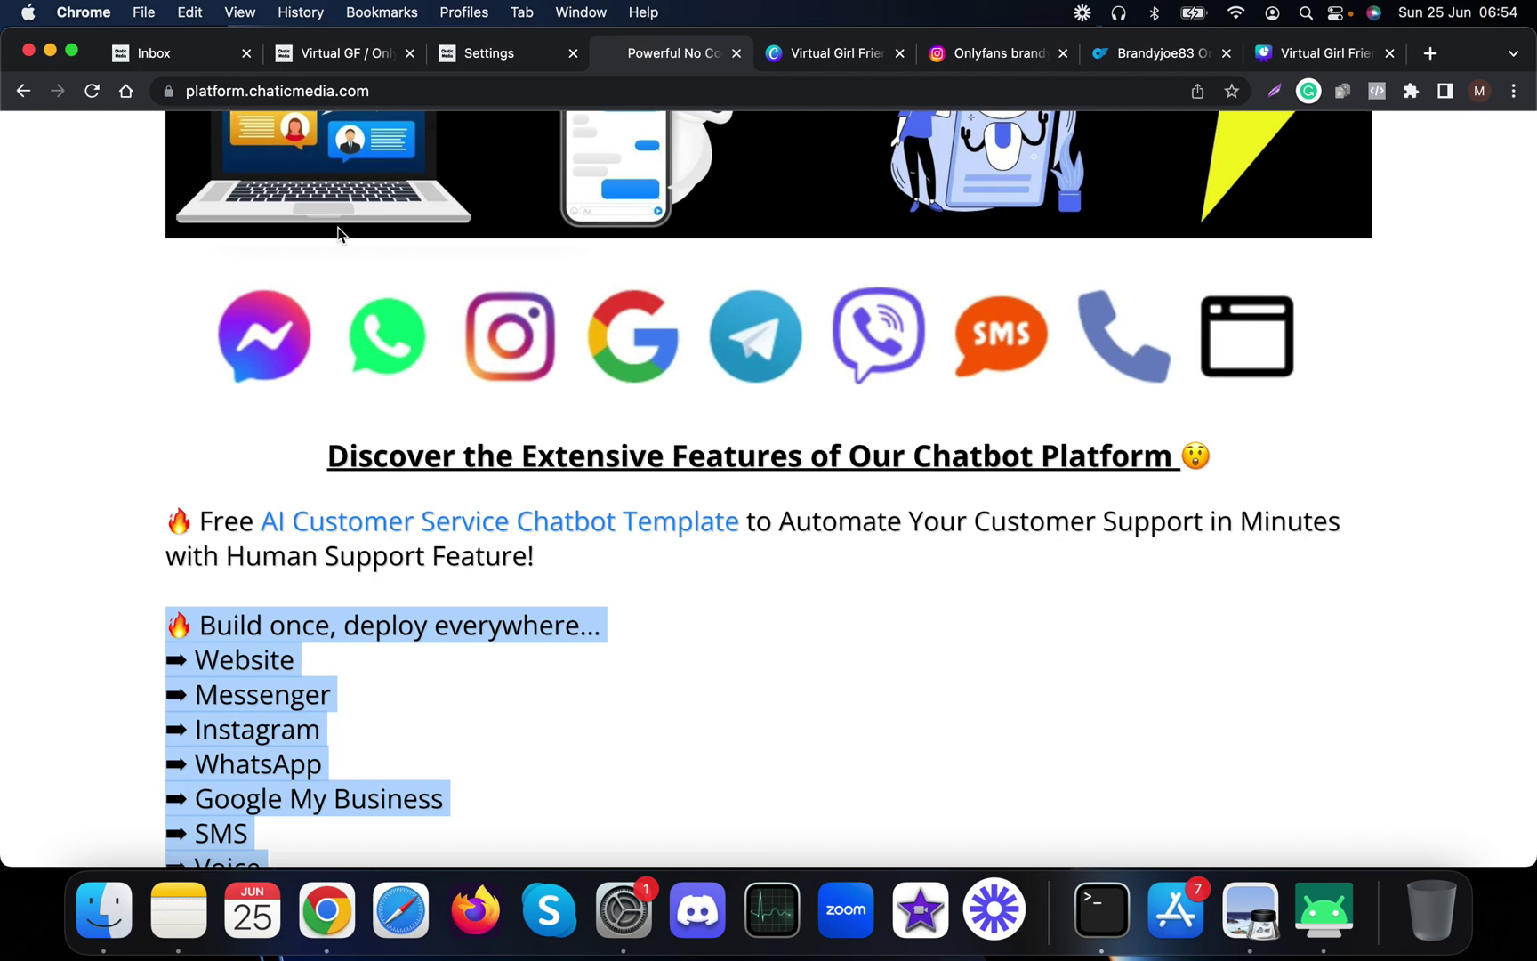
{"action": "scroll", "coordinate": [338, 233], "scroll_direction": "up", "scroll_amount": 5}
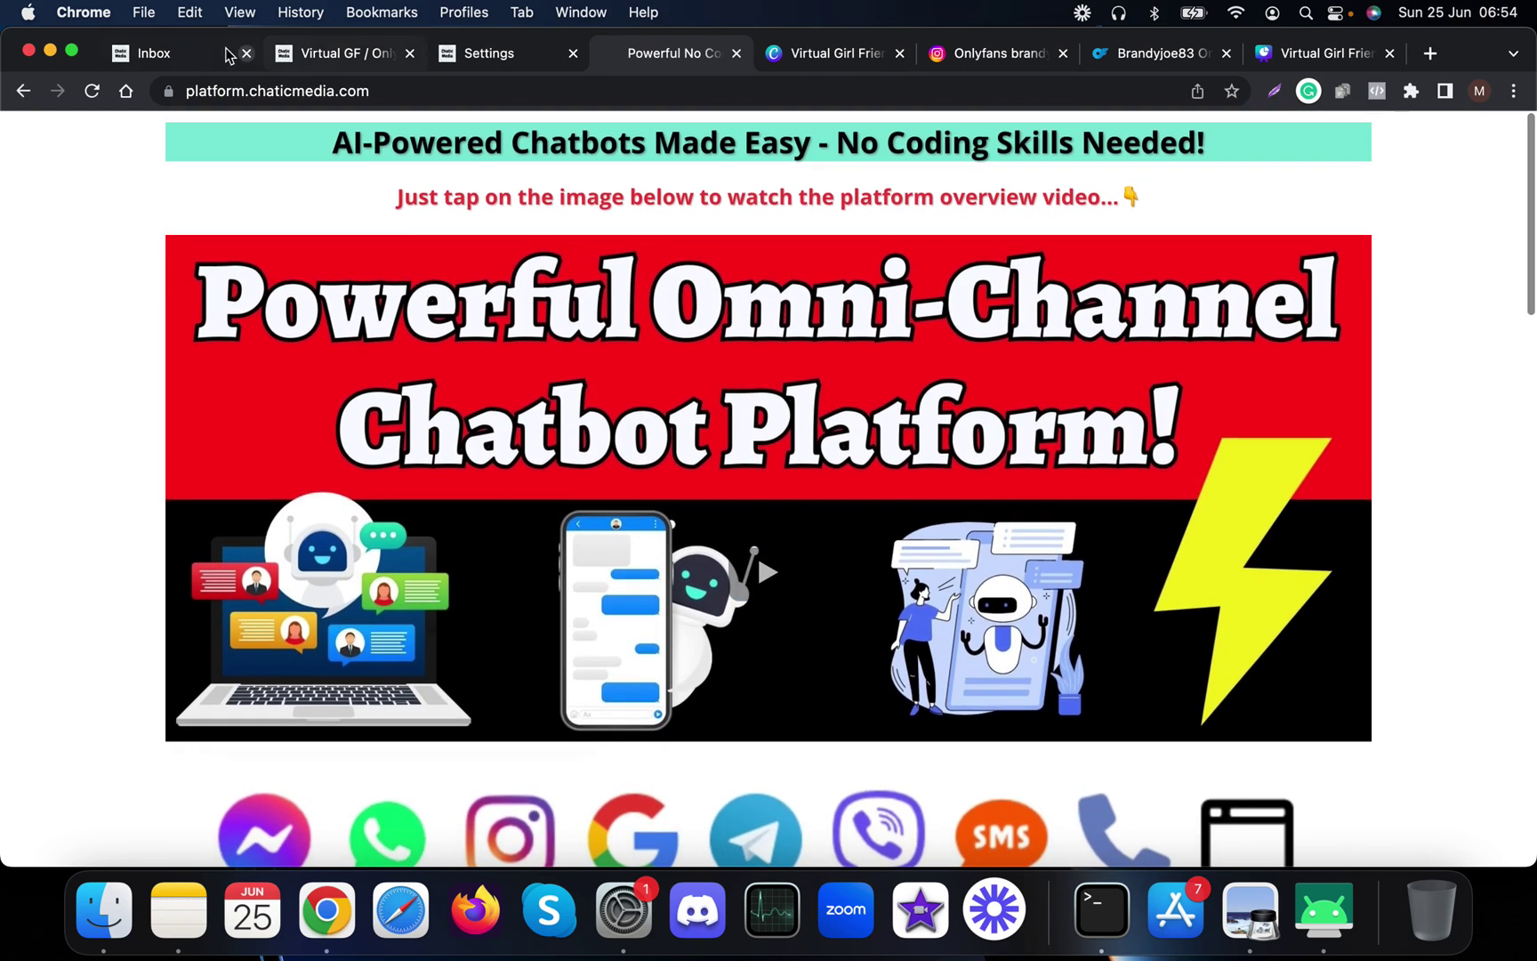
{"action": "left_click", "coordinate": [426, 94]}
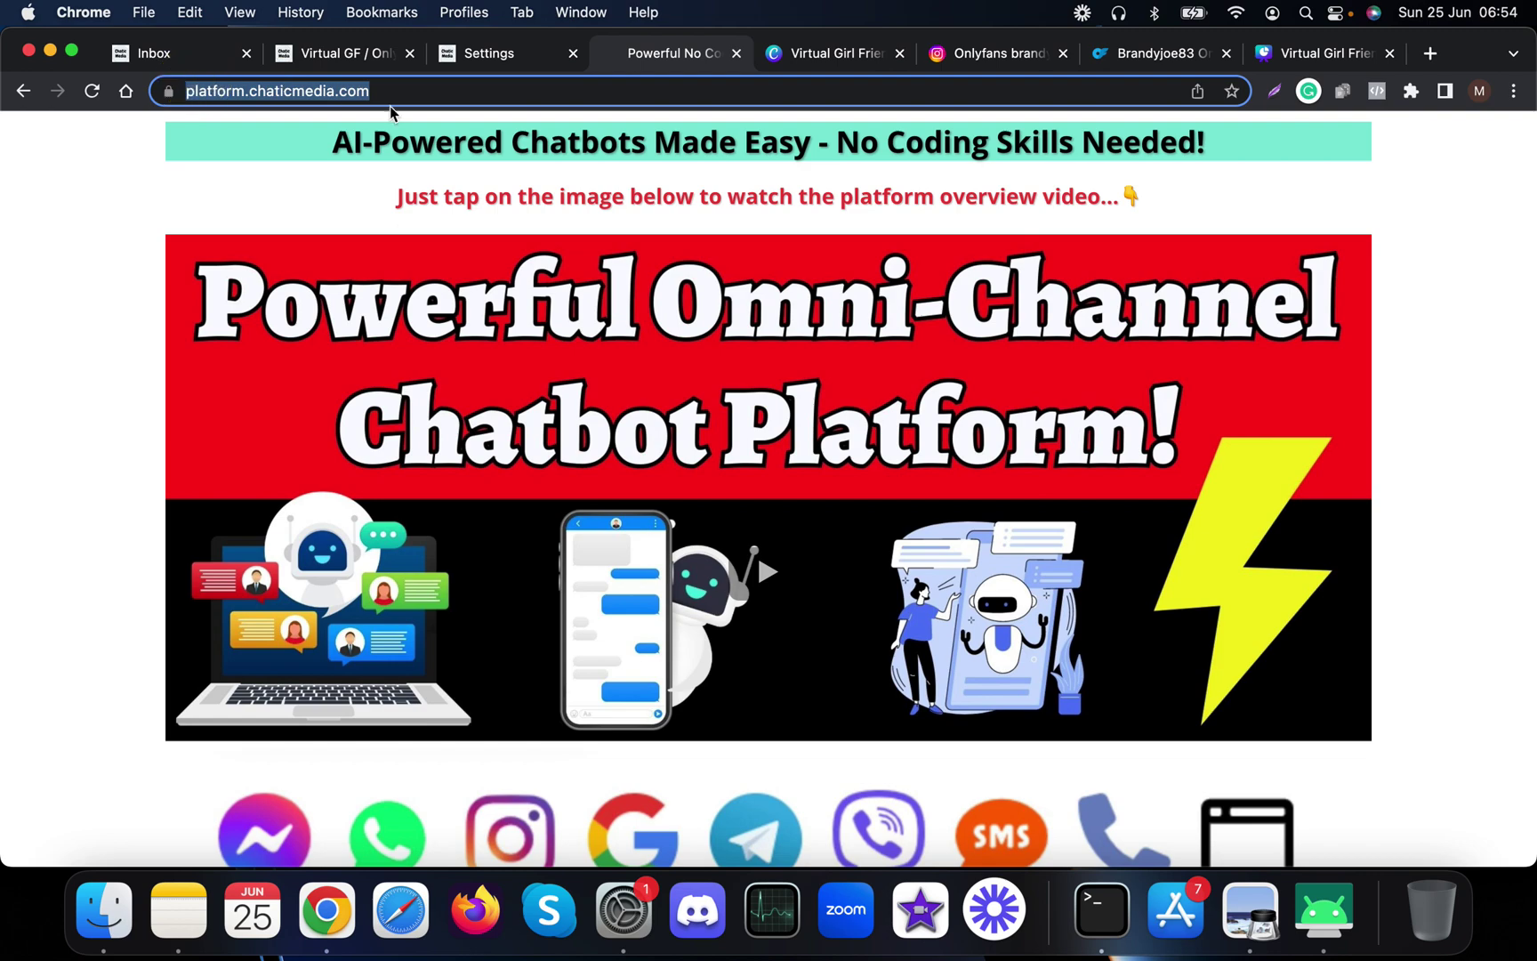
{"action": "scroll", "coordinate": [388, 111], "scroll_direction": "down", "scroll_amount": 15}
{"action": "scroll", "coordinate": [389, 111], "scroll_direction": "up", "scroll_amount": 3}
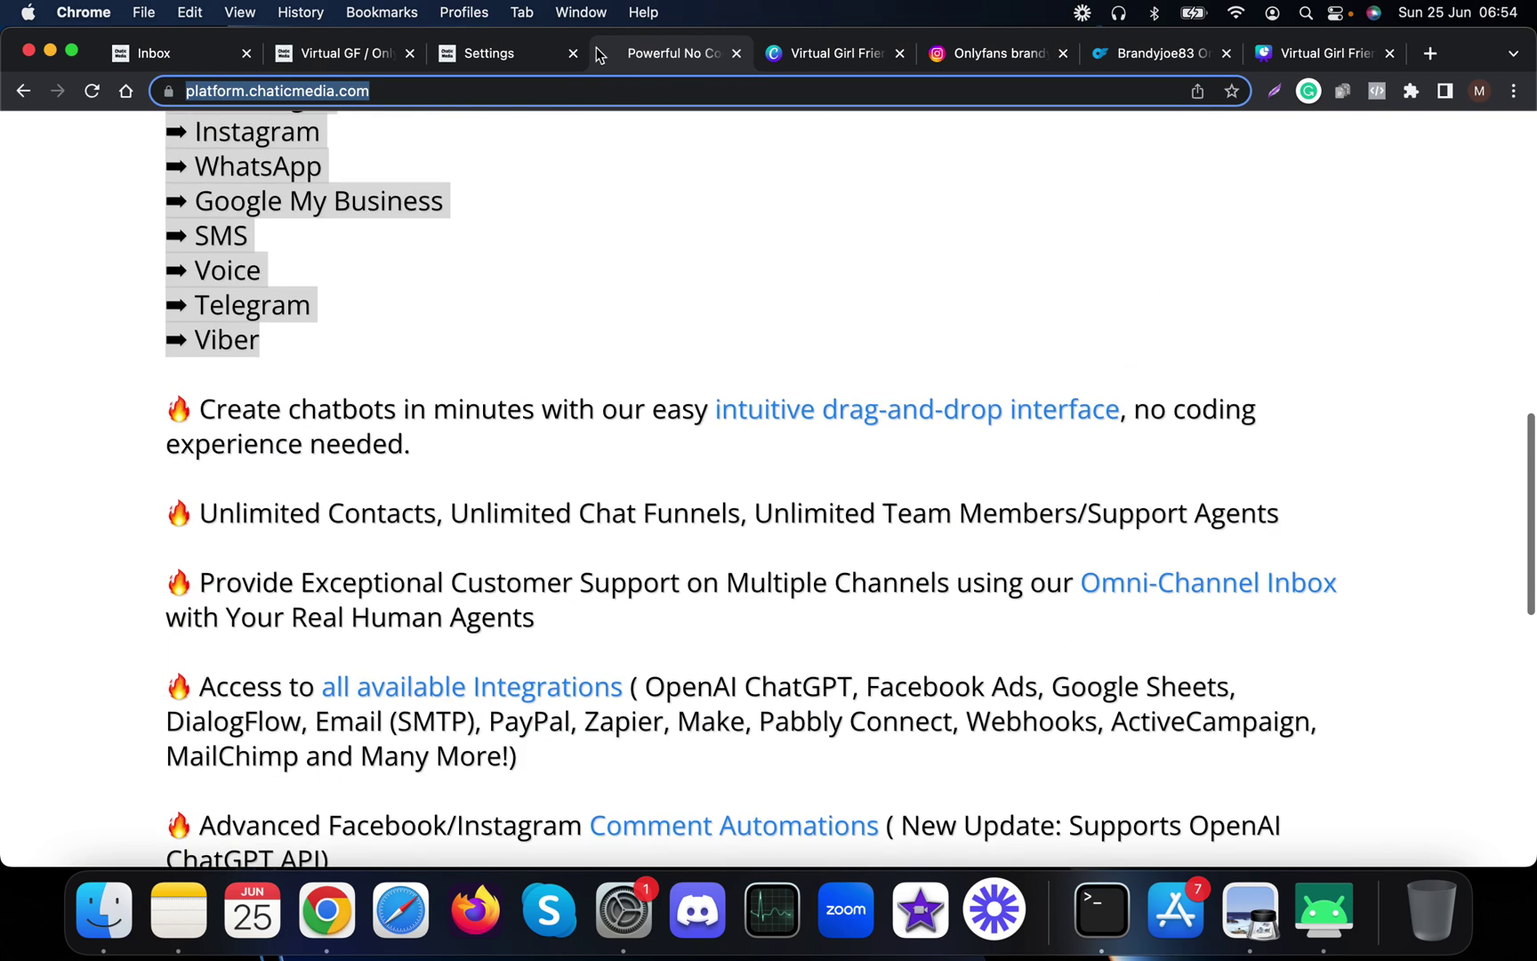
{"action": "scroll", "coordinate": [626, 611], "scroll_direction": "up", "scroll_amount": 2}
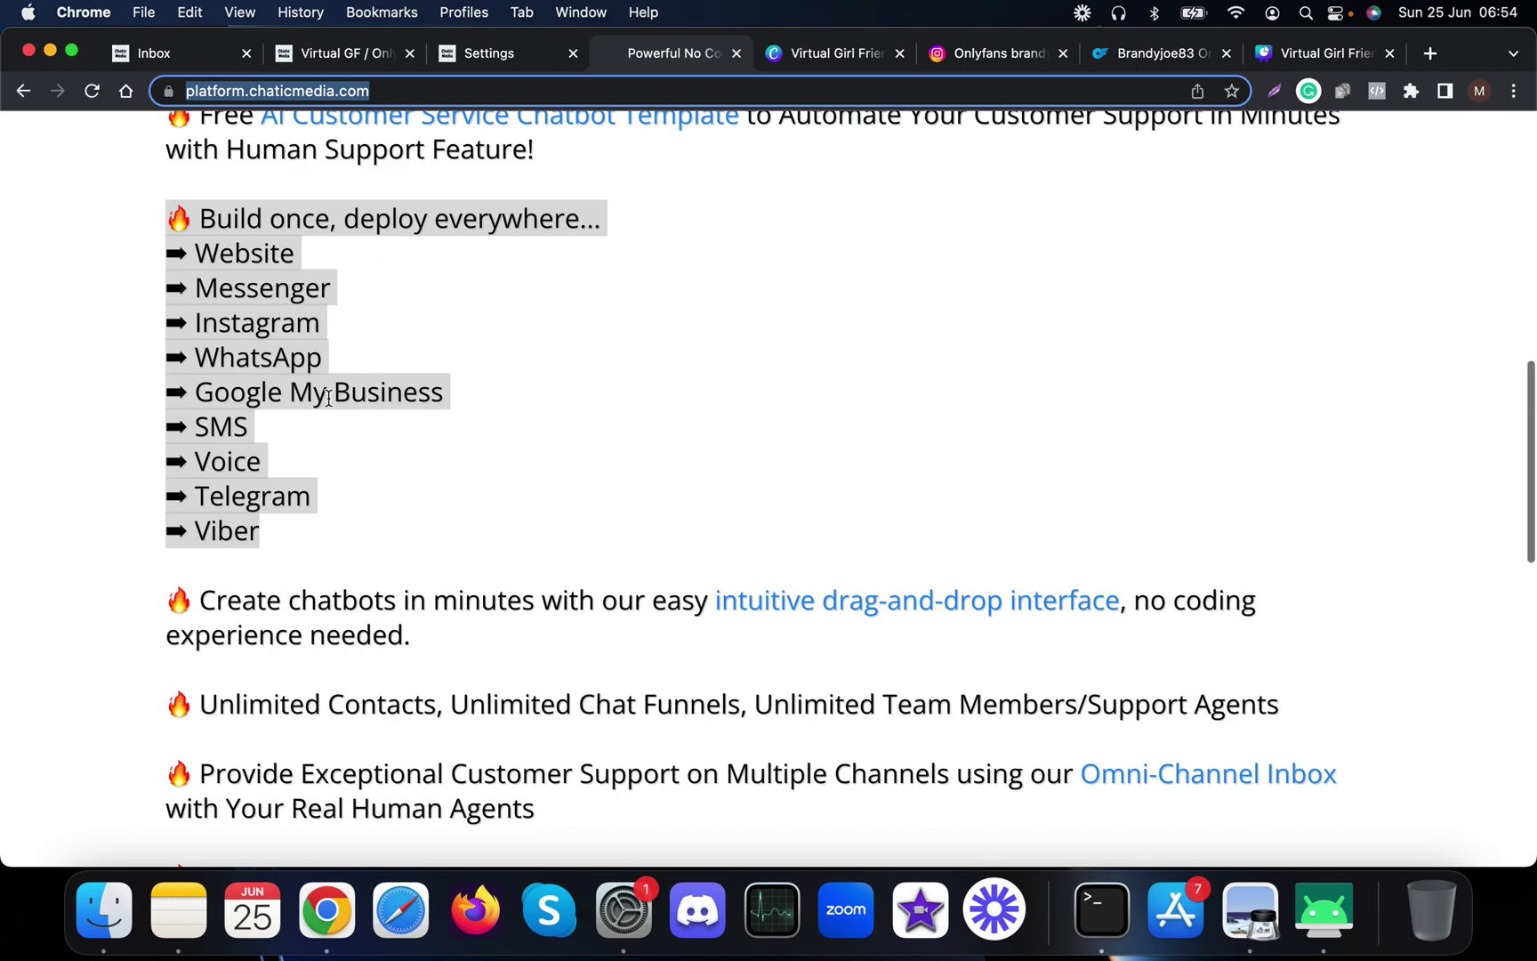
{"action": "scroll", "coordinate": [626, 610], "scroll_direction": "up", "scroll_amount": 3}
{"action": "scroll", "coordinate": [627, 611], "scroll_direction": "up", "scroll_amount": 7}
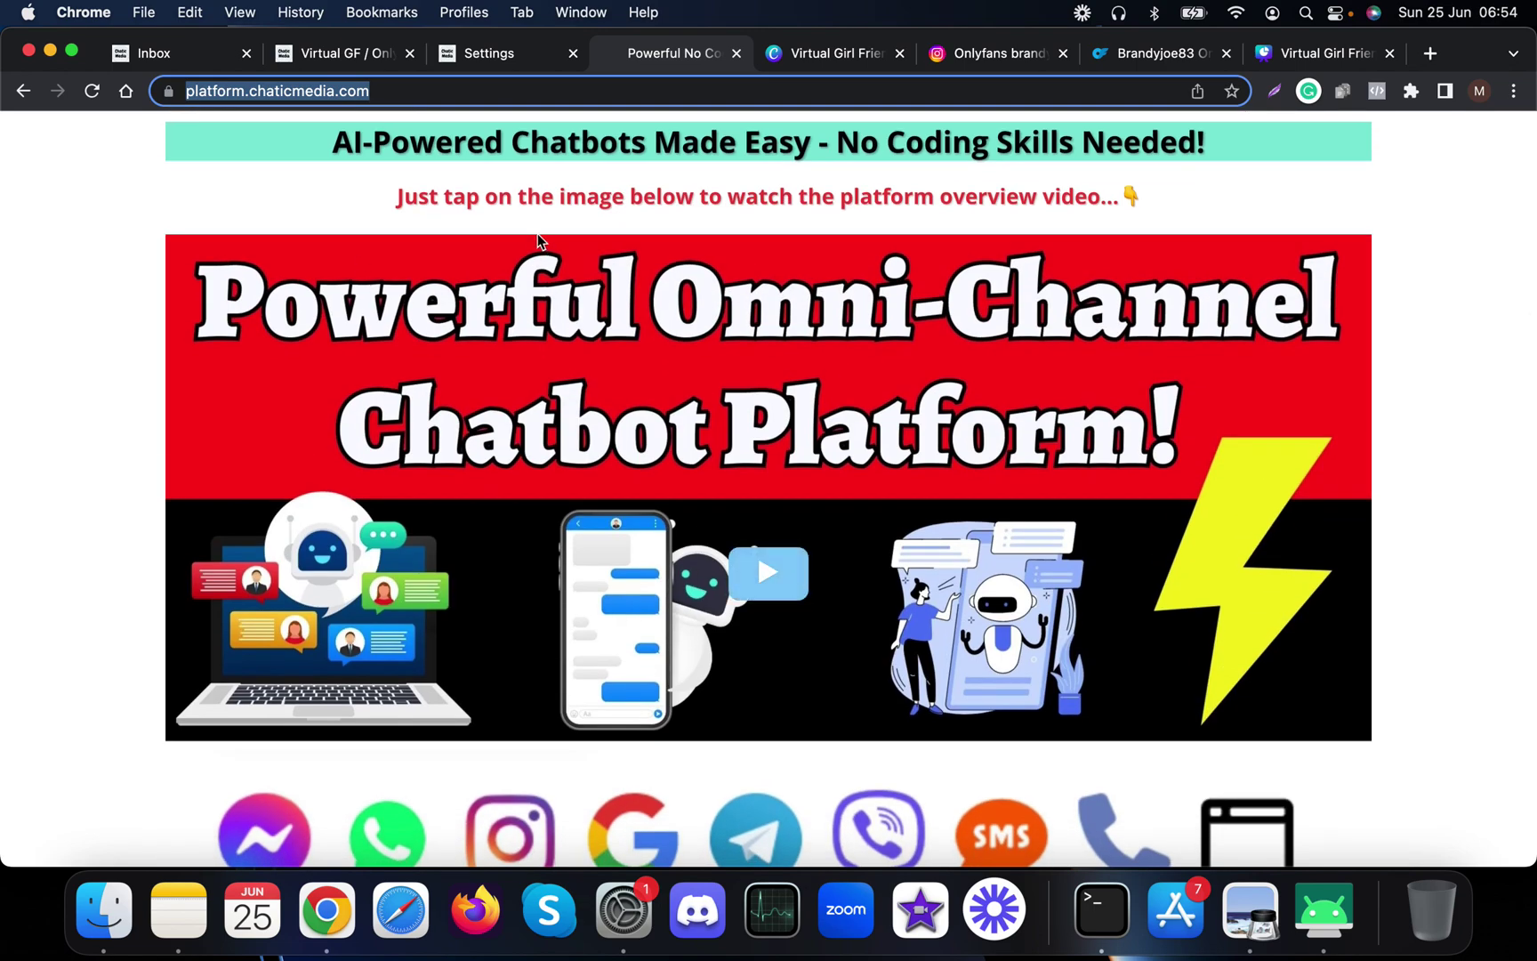
In the Virtual GF / OnlyFans GF flow, view the OpenAI Integration step's settings, then close them.
{"action": "left_click", "coordinate": [312, 55]}
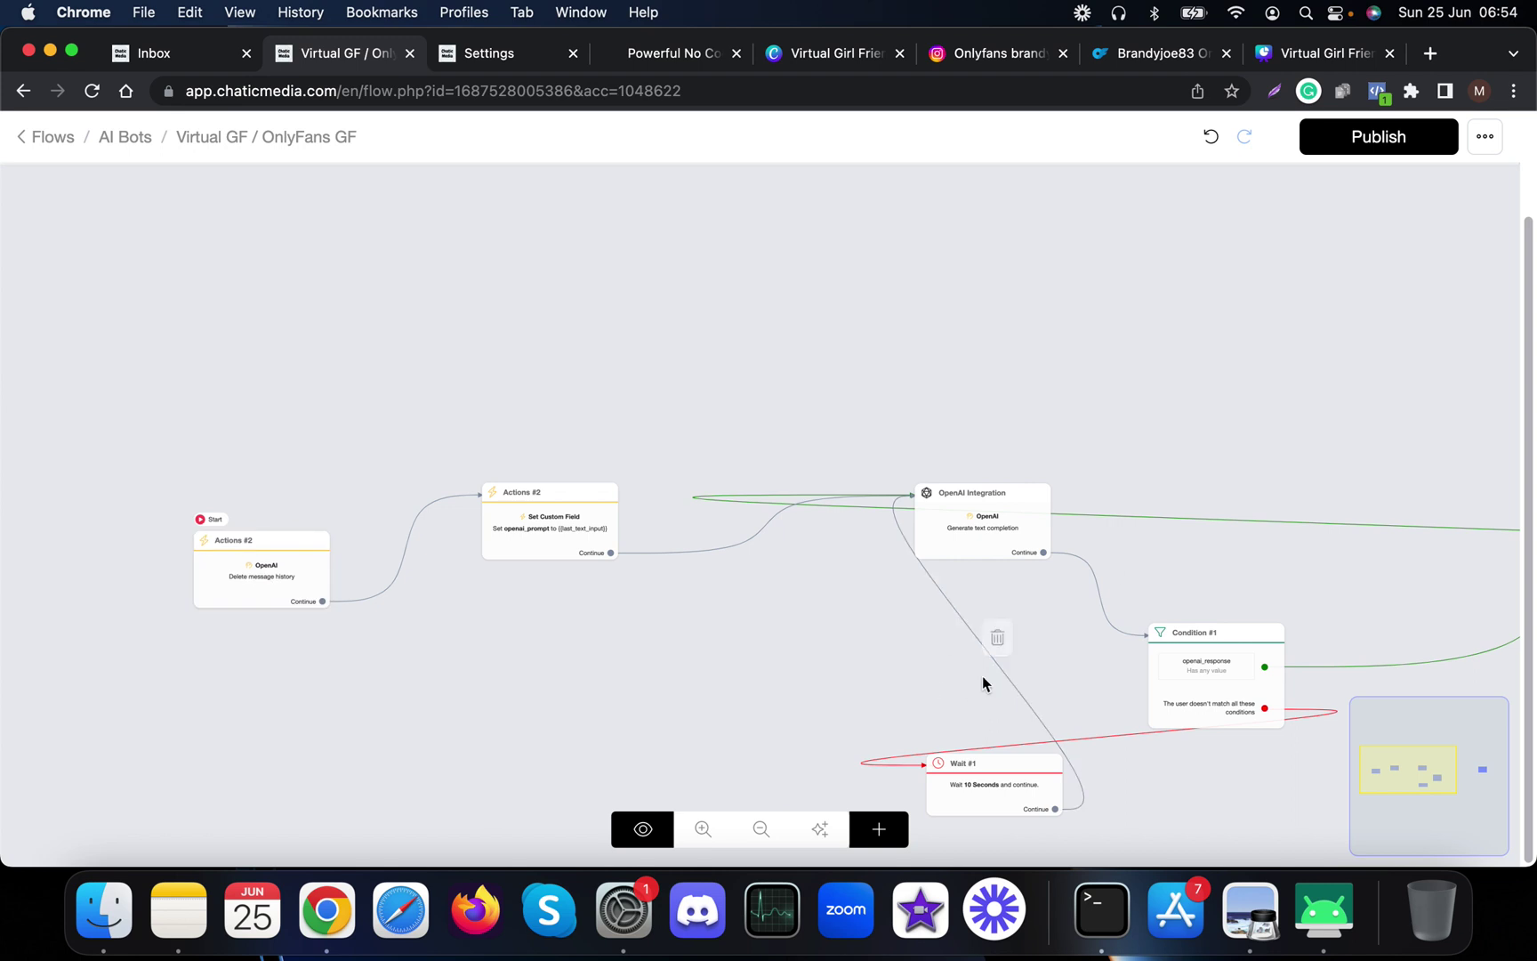
{"action": "left_click", "coordinate": [1005, 536]}
{"action": "left_click", "coordinate": [1006, 536]}
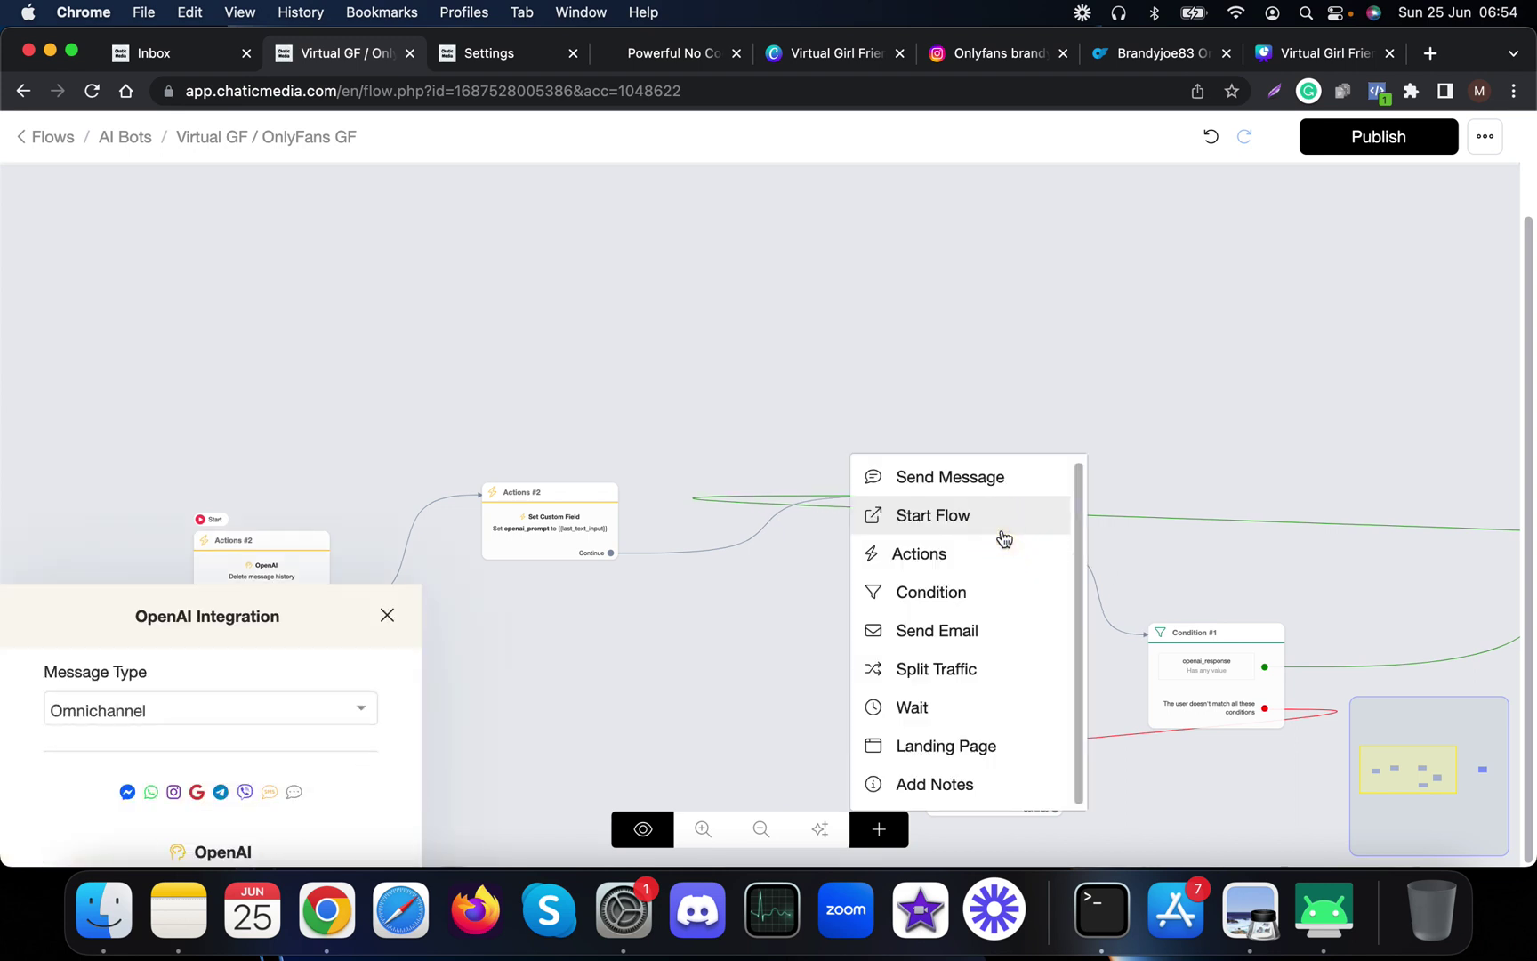
{"action": "left_click", "coordinate": [685, 618]}
{"action": "left_click", "coordinate": [961, 525]}
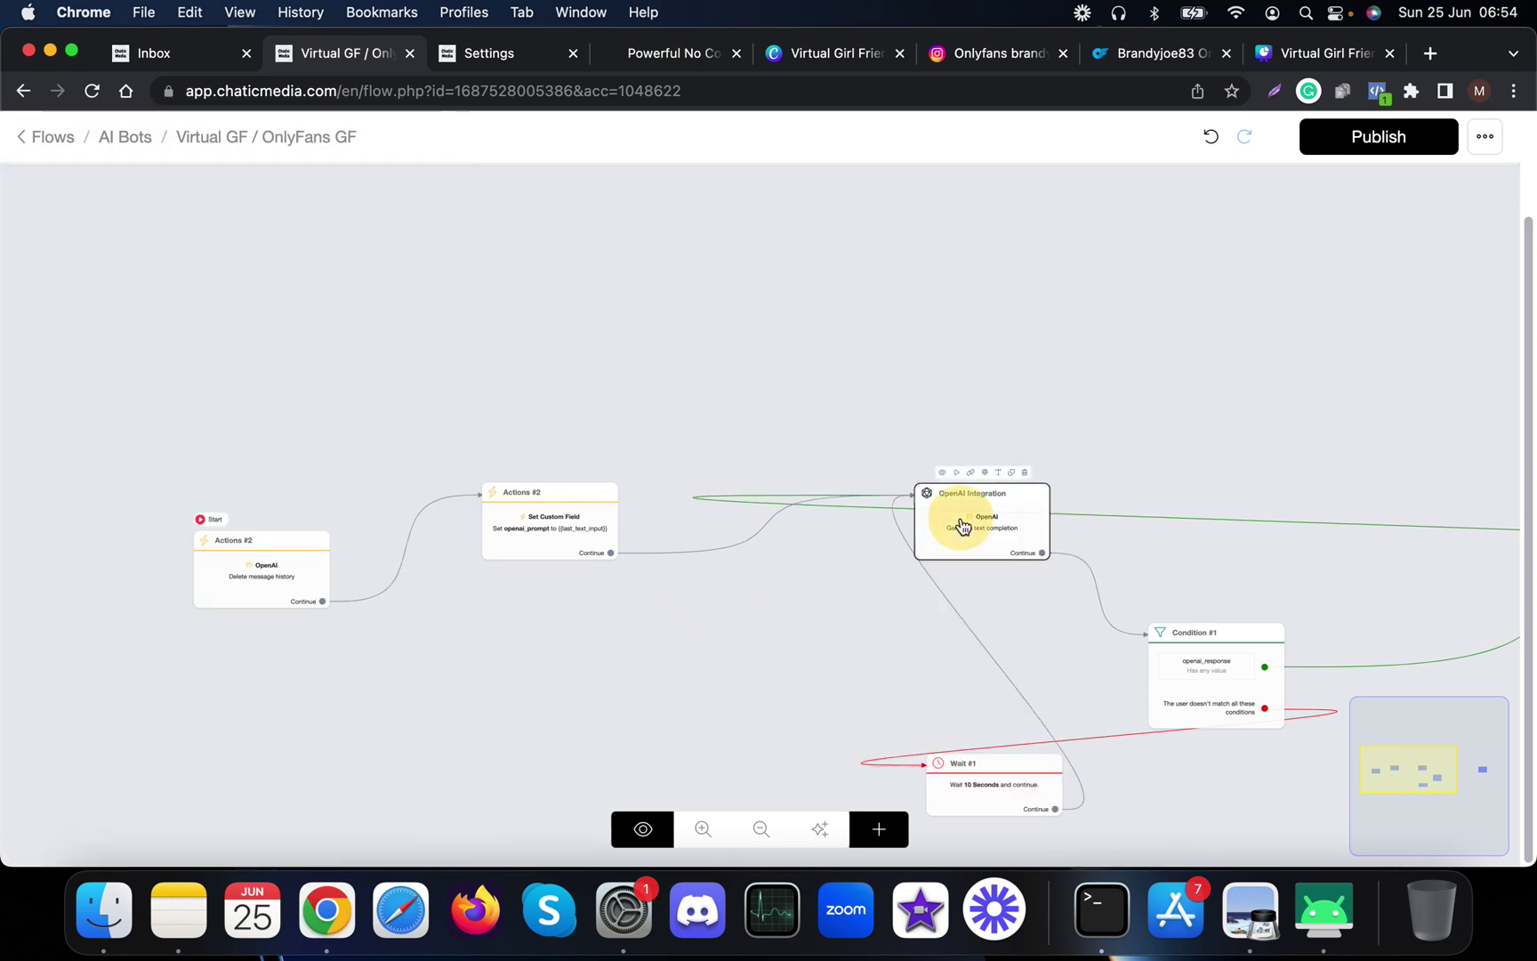
{"action": "left_click", "coordinate": [962, 526]}
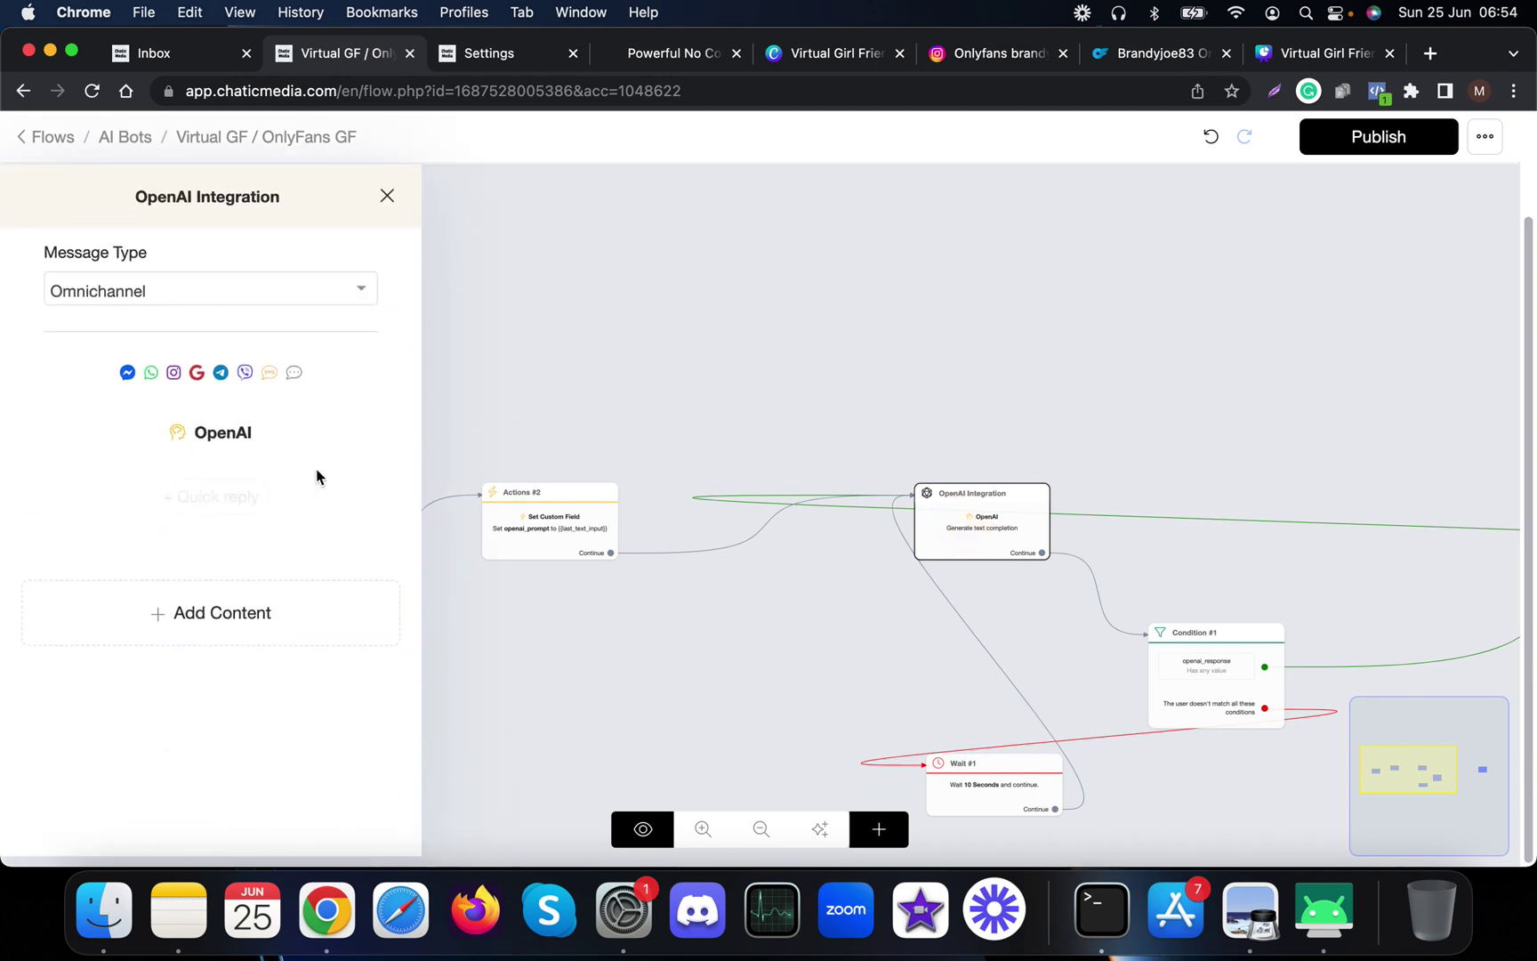
{"action": "left_click", "coordinate": [780, 414]}
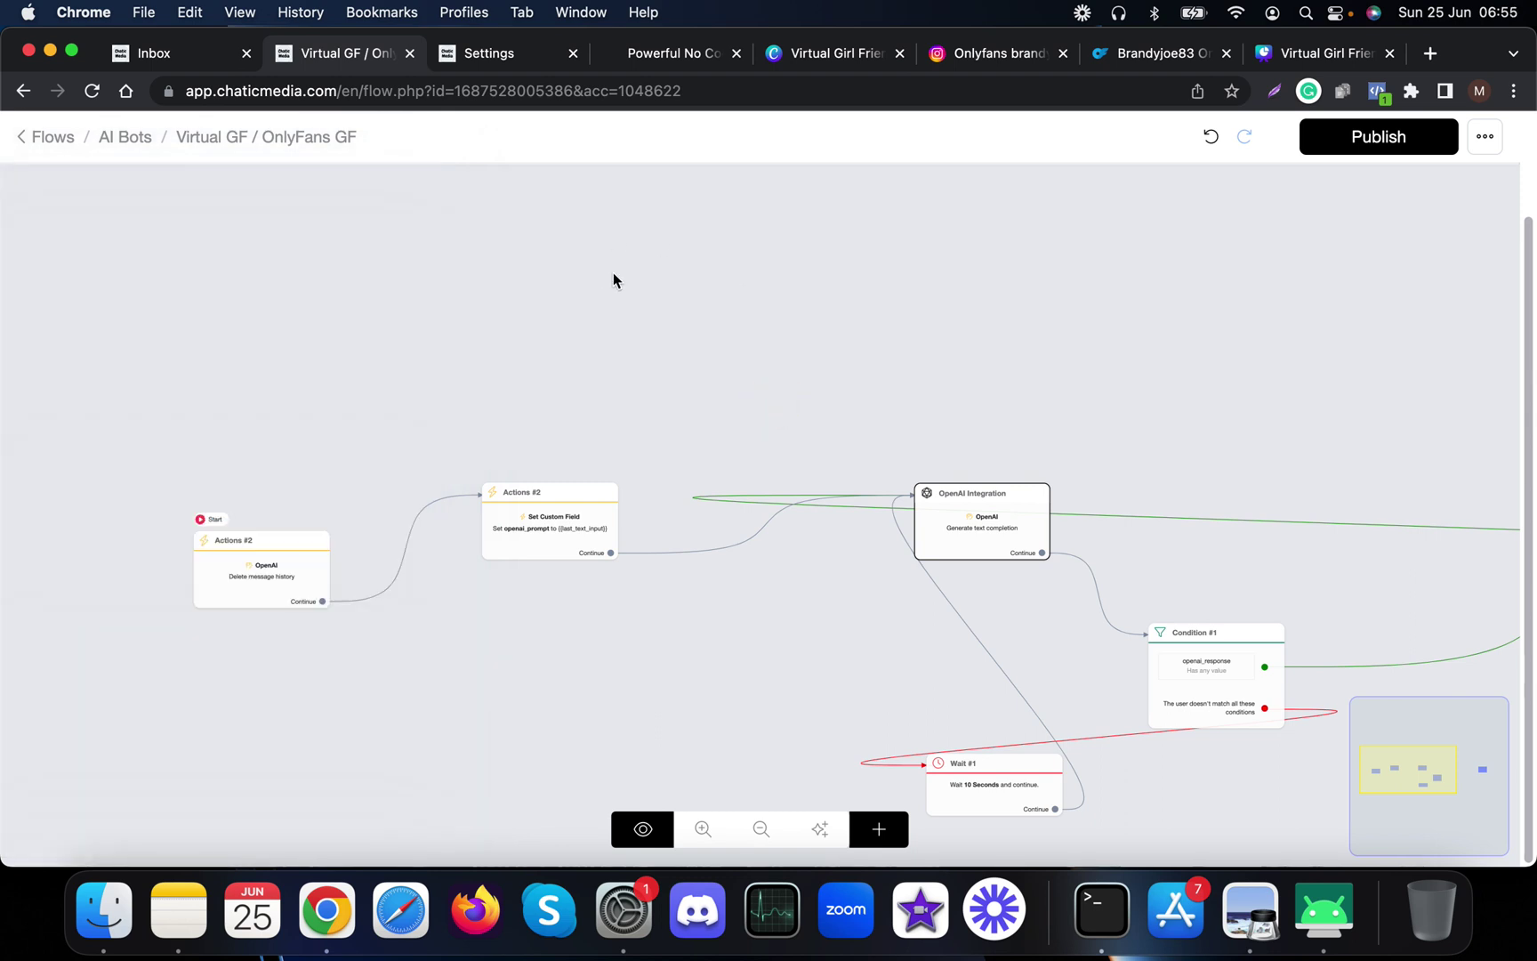